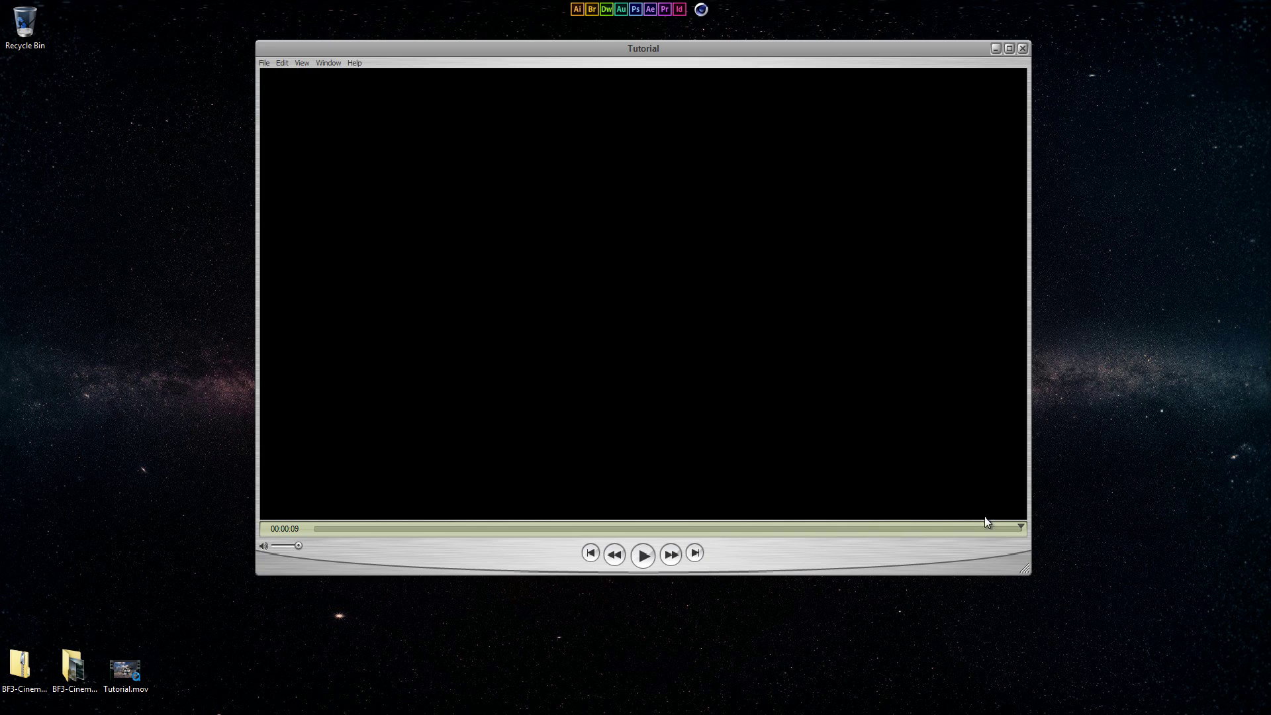
- Scrub back through the finished Tutorial video, start After Effects and close the video player
{"action": "left_click_drag", "start_coordinate": [1021, 530], "coordinate": [718, 539]}
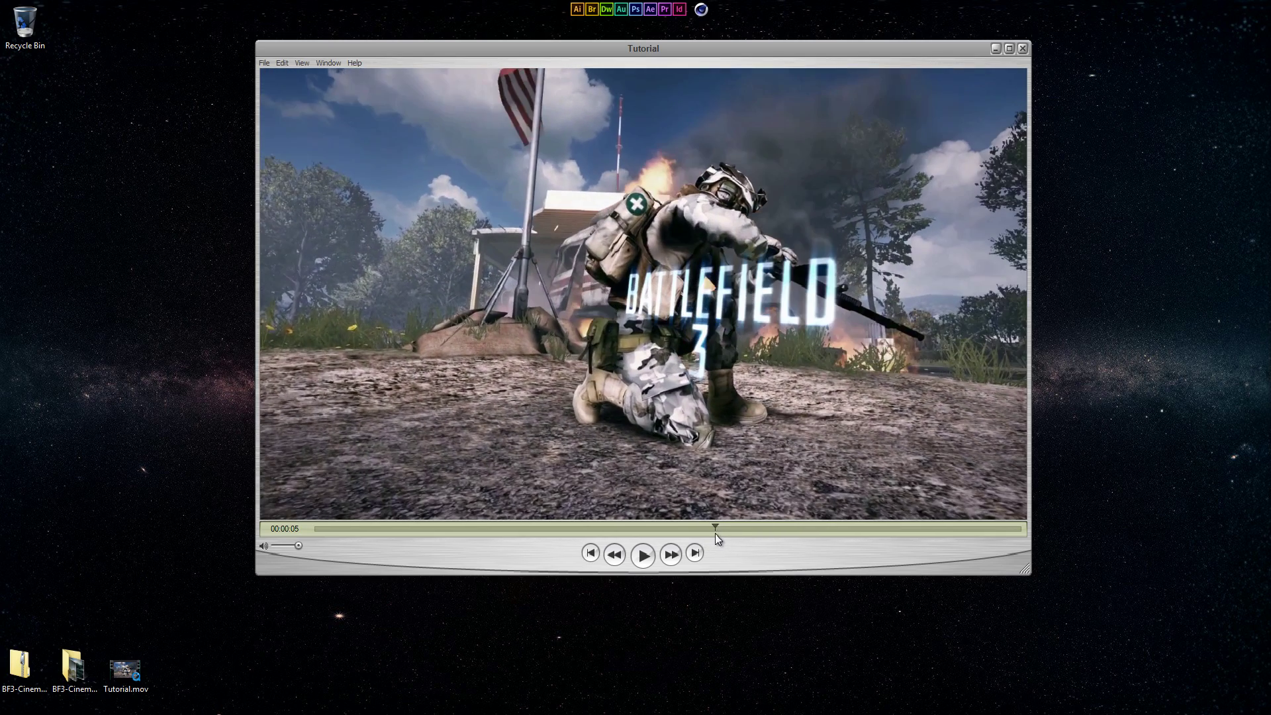
{"action": "left_click", "coordinate": [650, 9]}
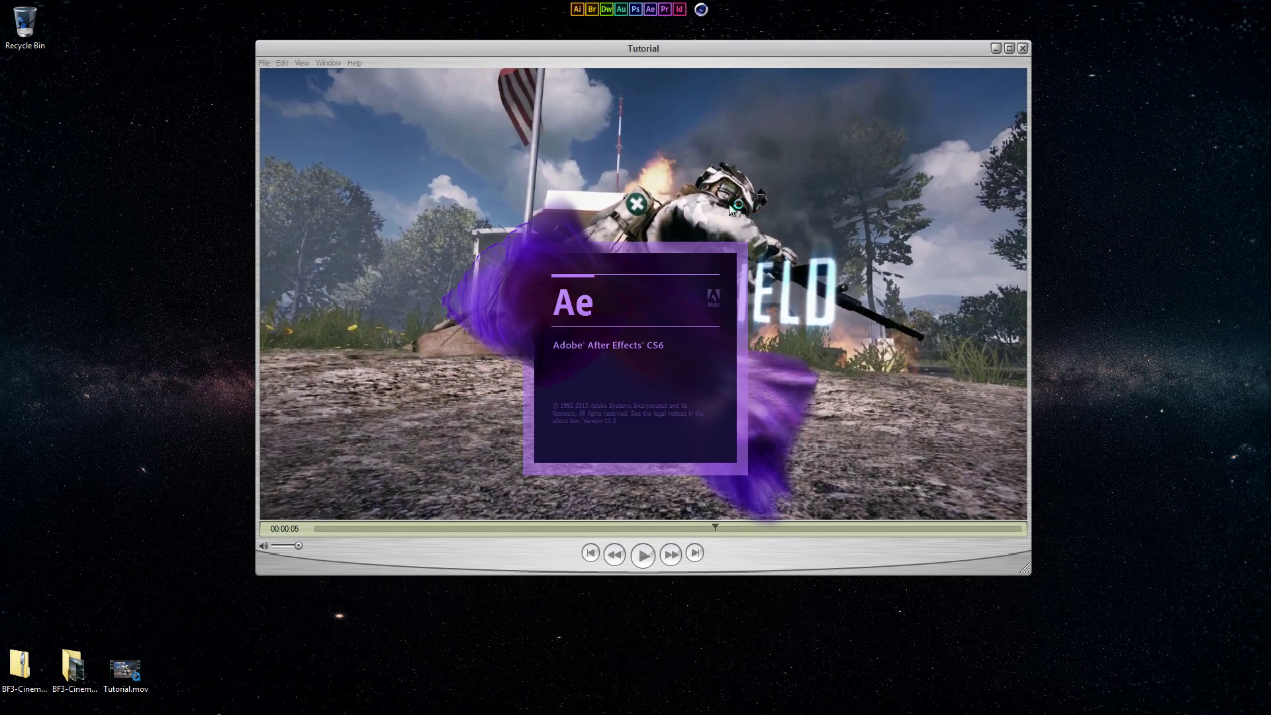
{"action": "left_click", "coordinate": [1023, 49]}
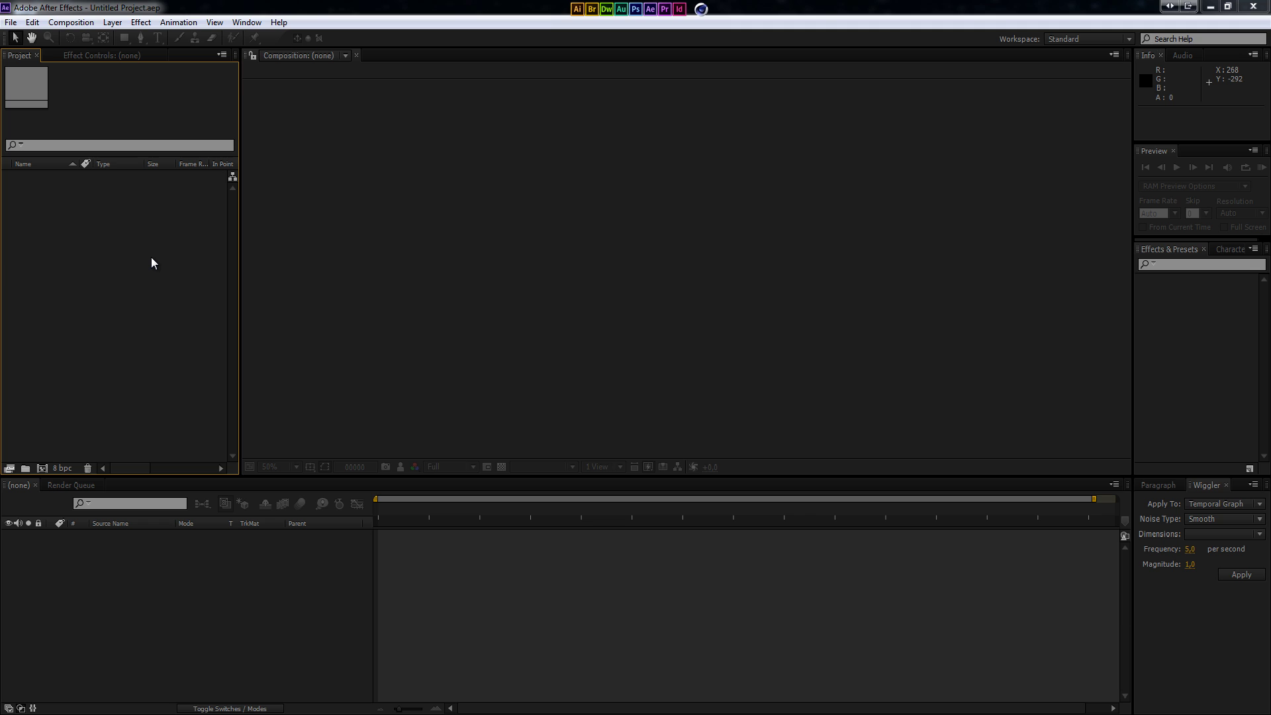
- Import battlefield3logo2.jpg and 25.mp4 from the desktop into the After Effects project
{"action": "double_click", "coordinate": [362, 5]}
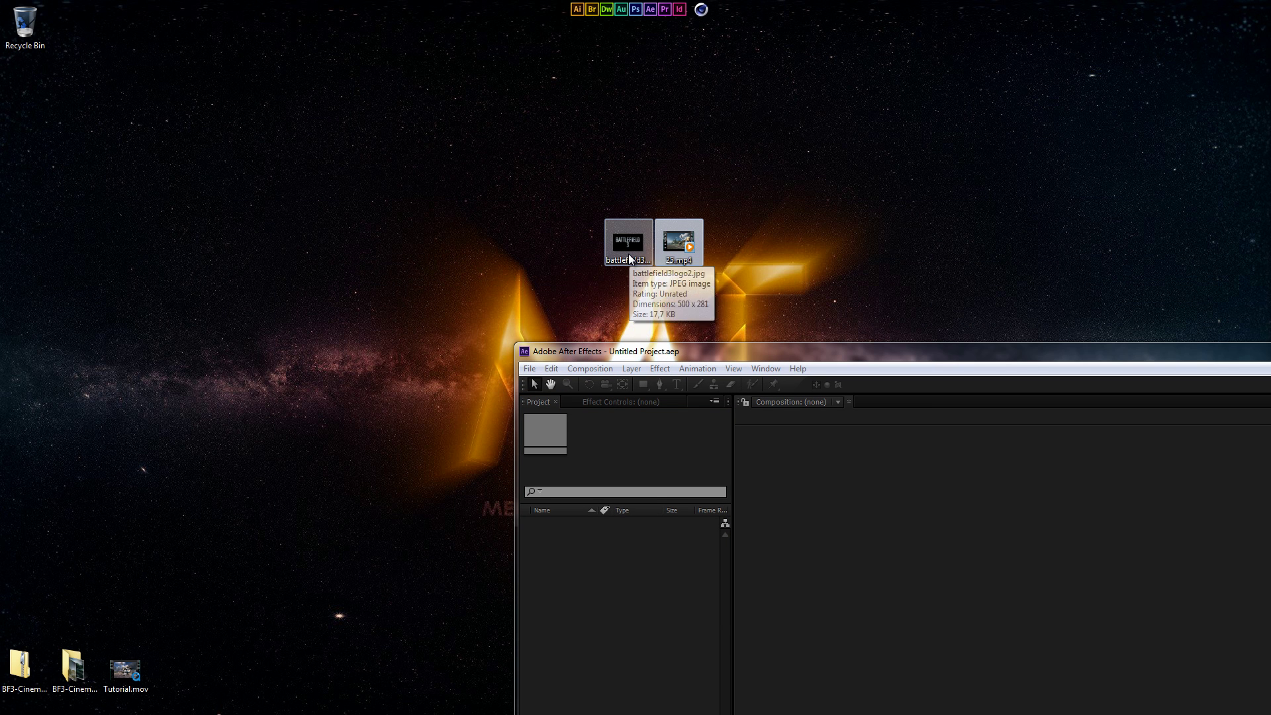
{"action": "left_click", "coordinate": [632, 239]}
{"action": "left_click_drag", "start_coordinate": [589, 205], "coordinate": [732, 291]}
{"action": "left_click_drag", "start_coordinate": [640, 249], "coordinate": [574, 584]}
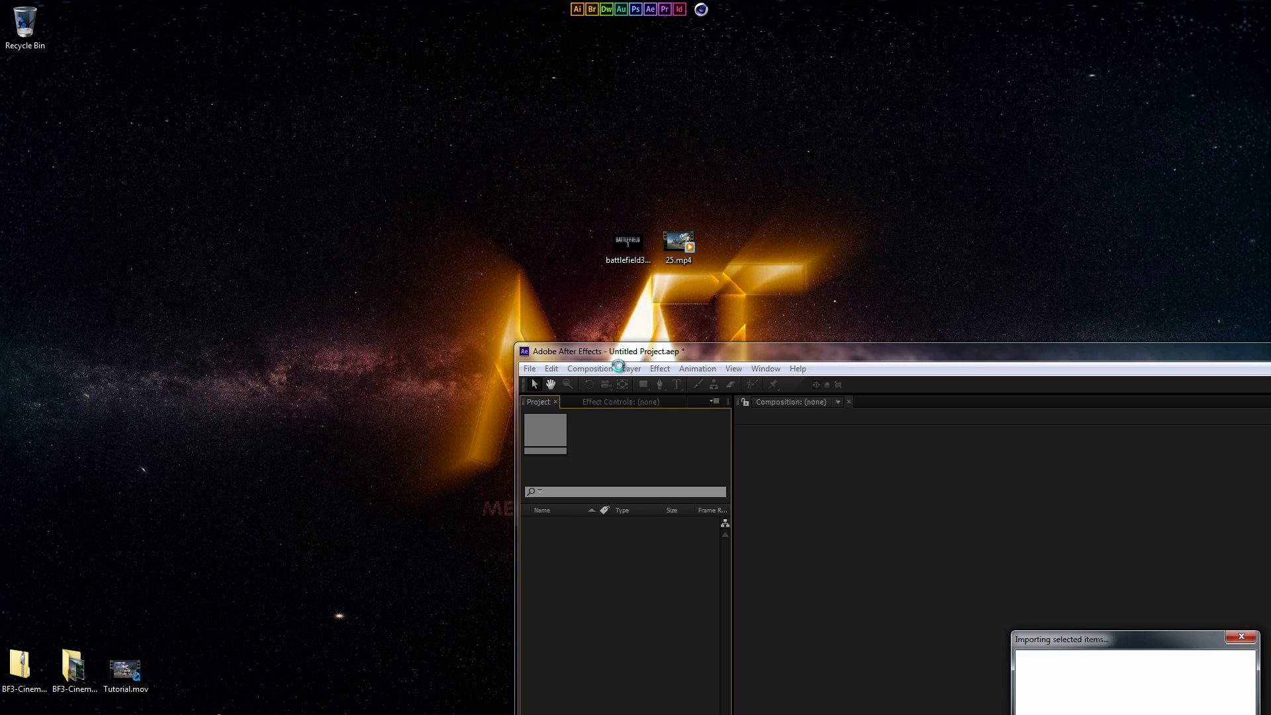
{"action": "double_click", "coordinate": [629, 357]}
{"action": "left_click", "coordinate": [64, 198]}
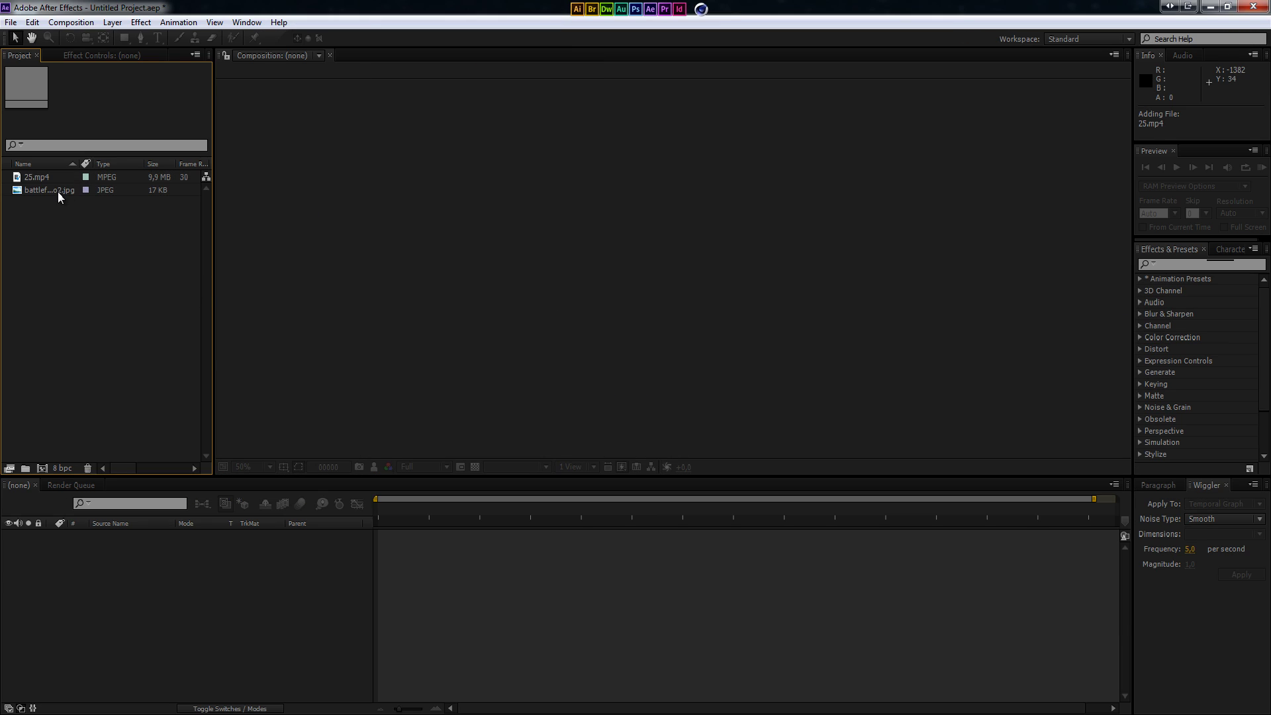
- Create a composition from the 25.mp4 clip and scrub through the footage to frame 69
{"action": "left_click_drag", "start_coordinate": [50, 179], "coordinate": [43, 466]}
{"action": "left_click_drag", "start_coordinate": [389, 510], "coordinate": [624, 513]}
{"action": "left_click_drag", "start_coordinate": [509, 508], "coordinate": [550, 513]}
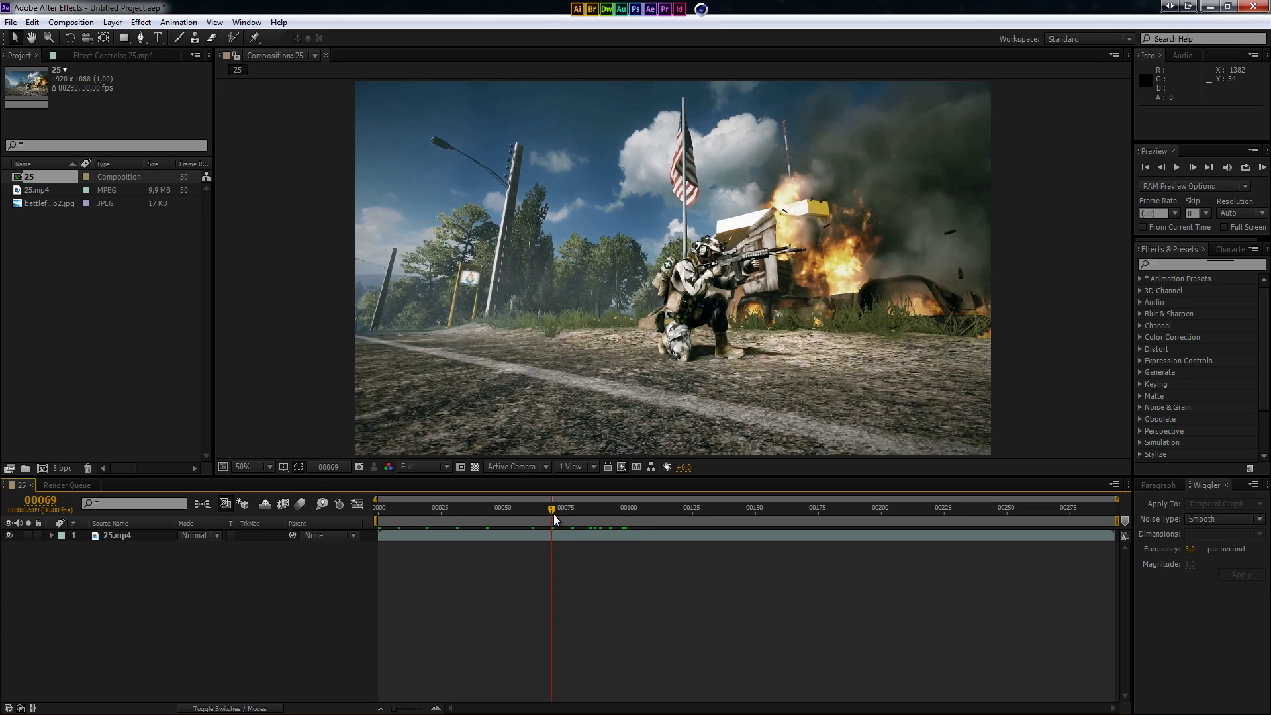
- Run Track Camera on the 25.mp4 layer and display the 3D Camera Tracker's solved track points
{"action": "left_click", "coordinate": [530, 534]}
{"action": "right_click", "coordinate": [123, 536]}
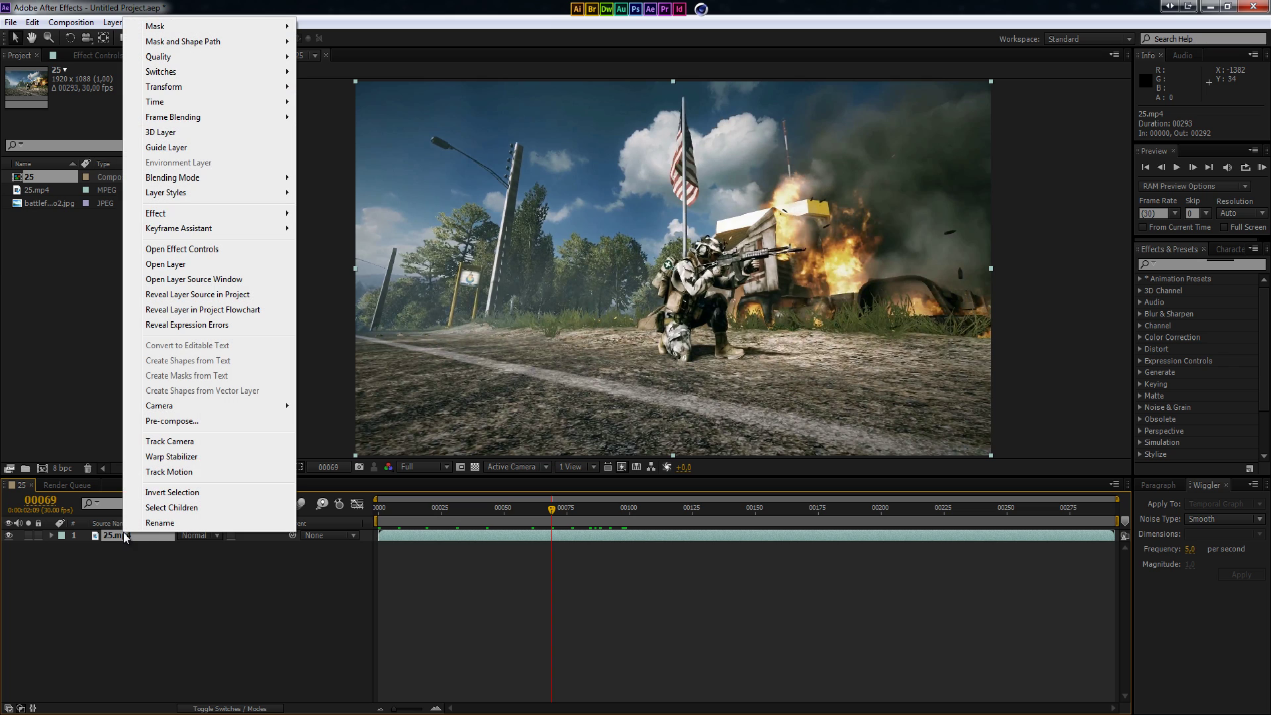
{"action": "left_click", "coordinate": [183, 445]}
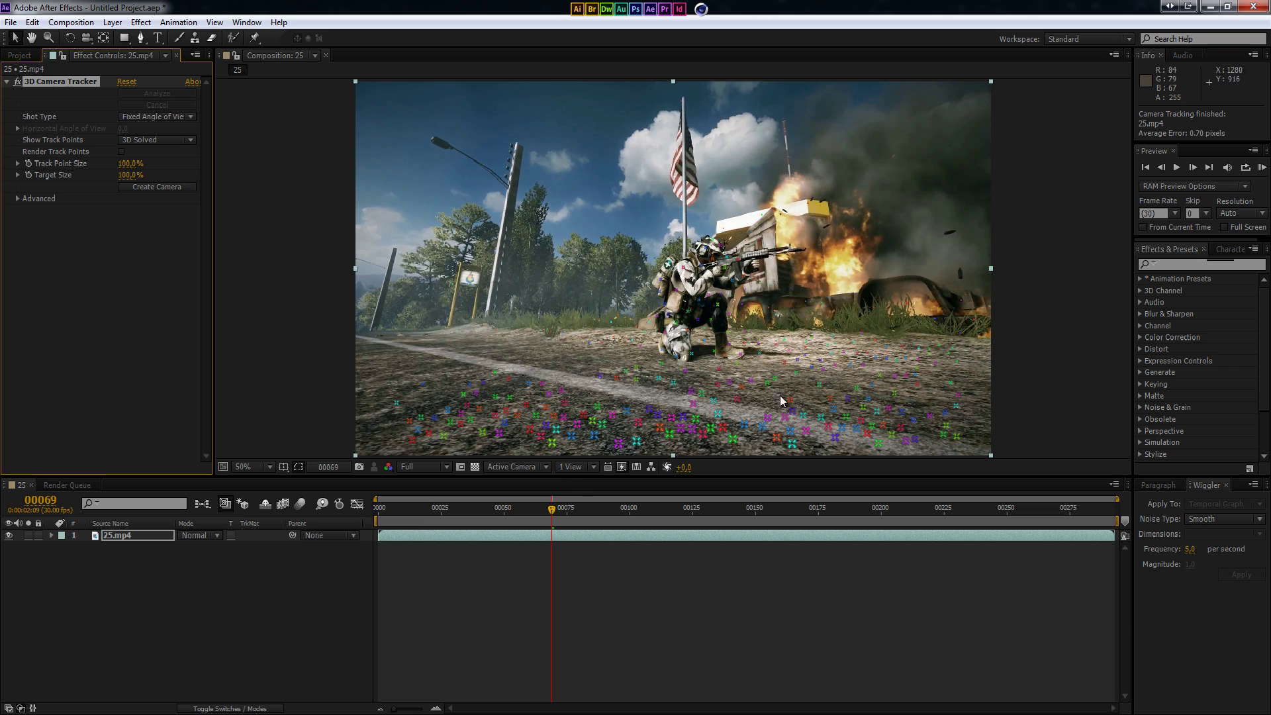
{"action": "left_click", "coordinate": [129, 536]}
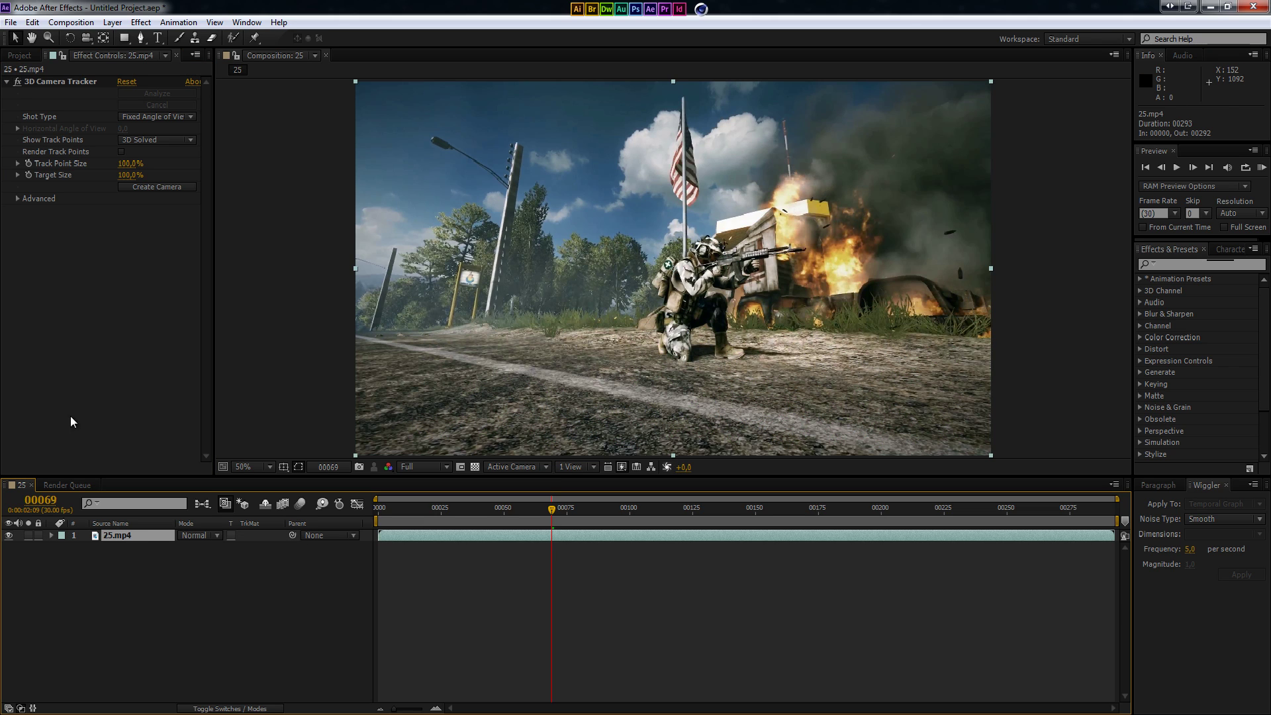
{"action": "left_click", "coordinate": [50, 81]}
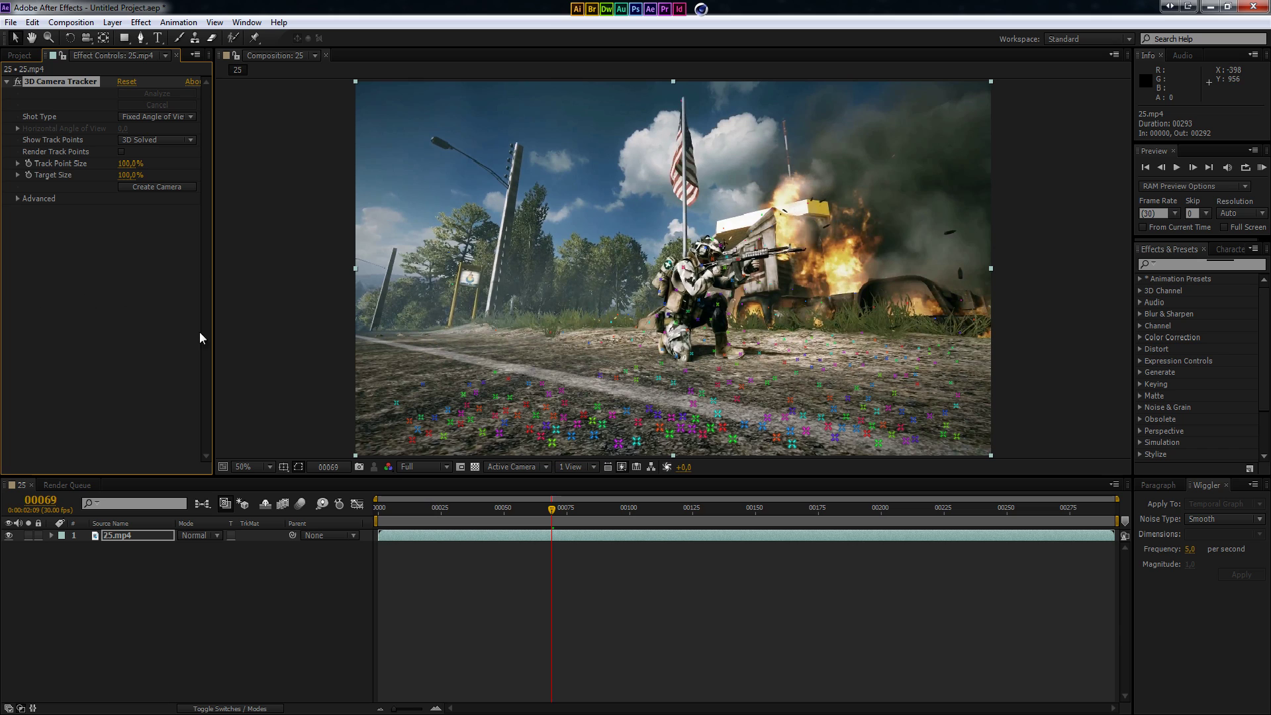
- Add battlefield3logo2.jpg to the composition as a layer above 25.mp4
{"action": "left_click", "coordinate": [18, 56]}
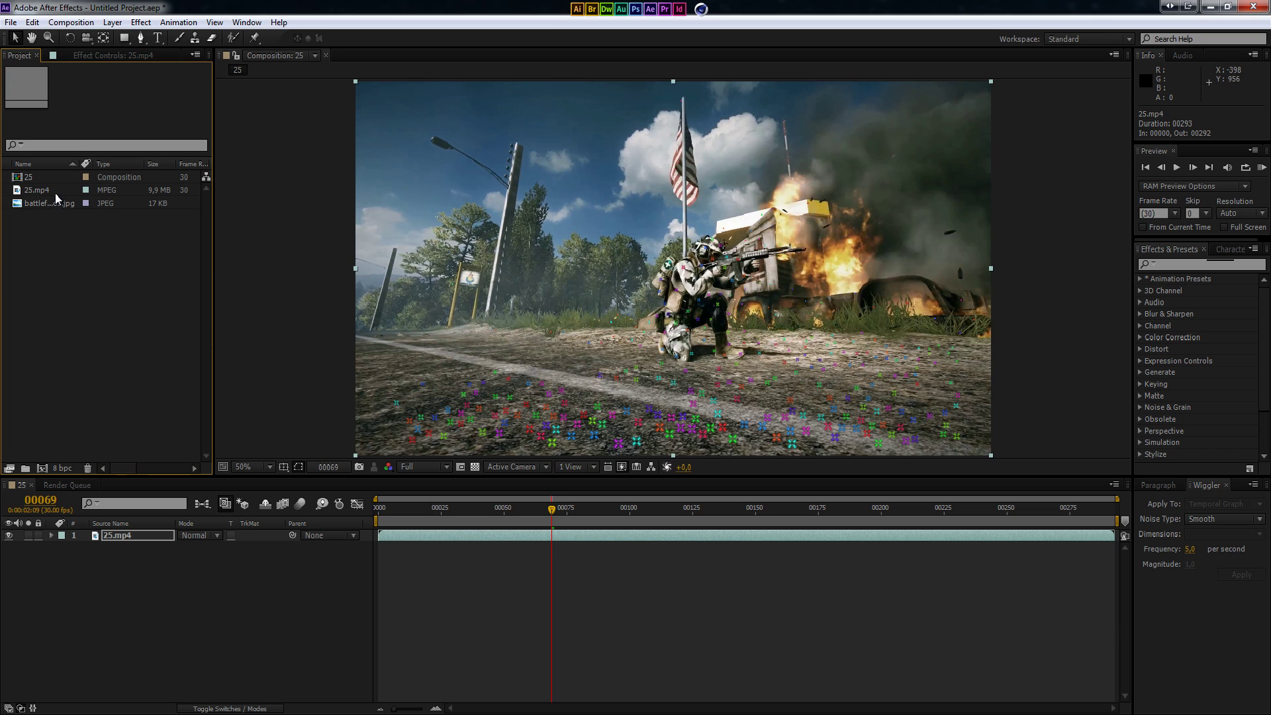
{"action": "left_click_drag", "start_coordinate": [47, 201], "coordinate": [153, 537]}
{"action": "left_click", "coordinate": [165, 535]}
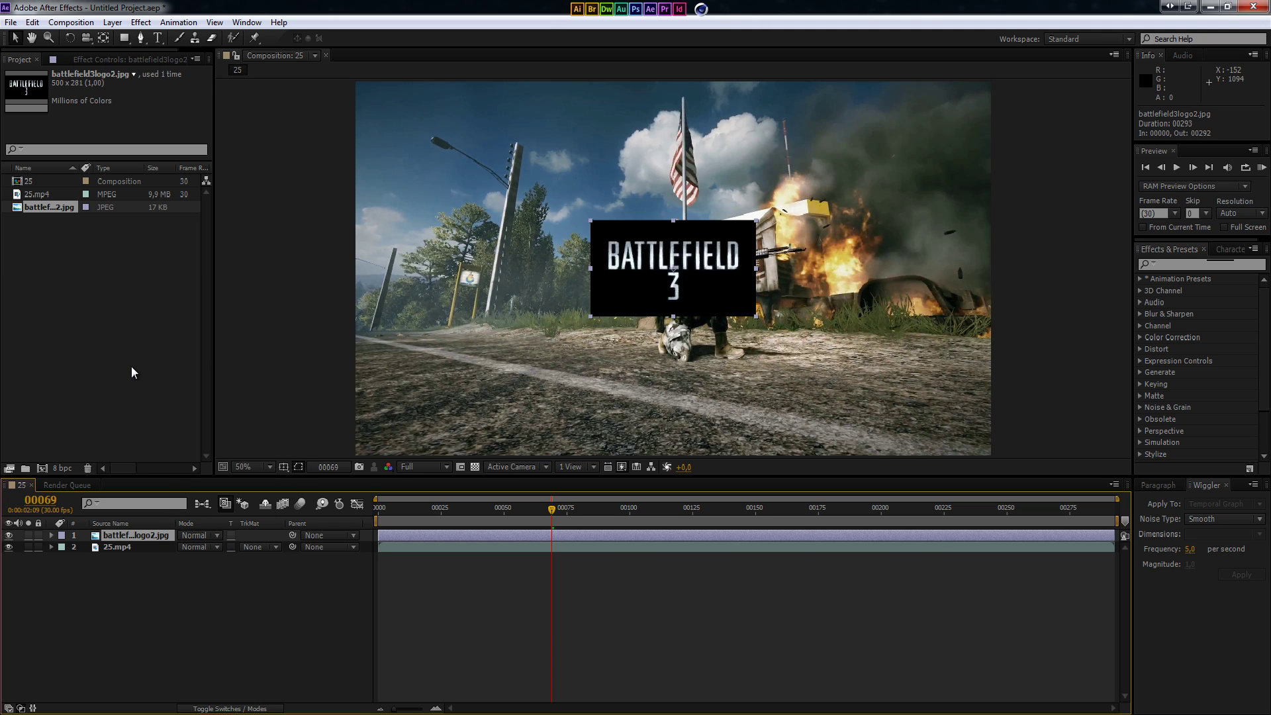
{"action": "key", "text": "ctrl+shift+c"}
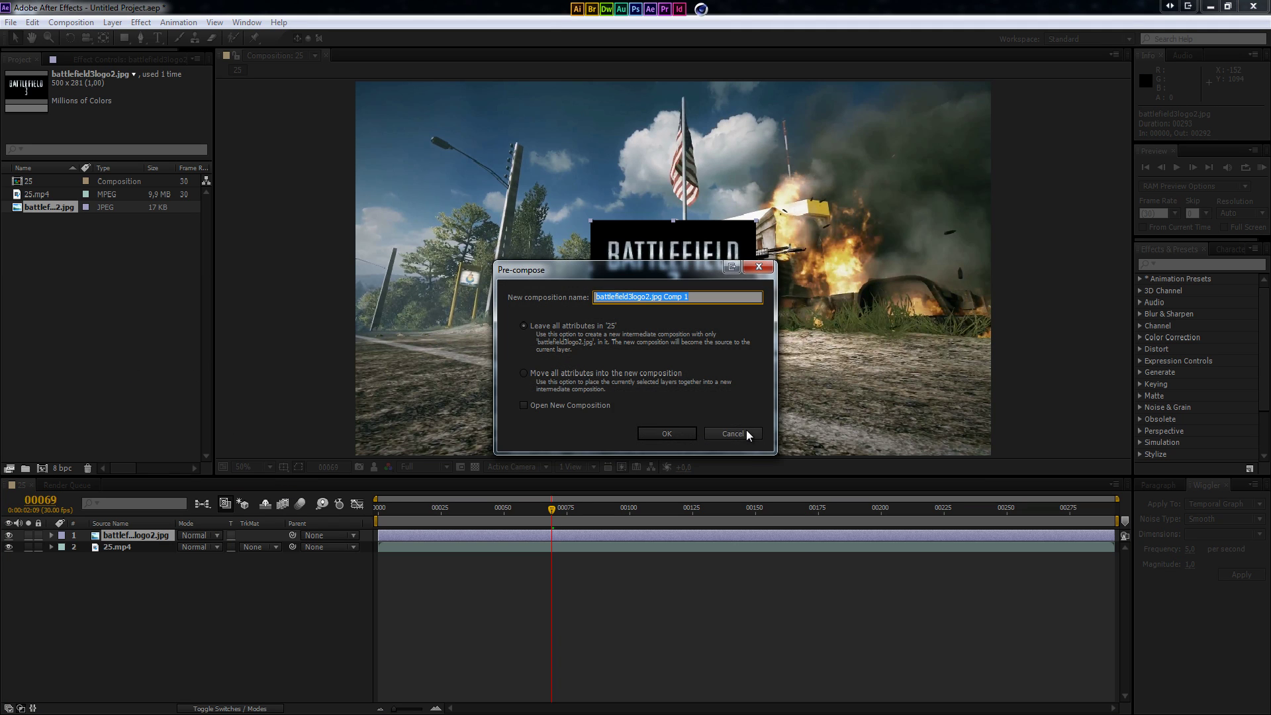
{"action": "left_click", "coordinate": [748, 431]}
{"action": "left_click", "coordinate": [88, 25]}
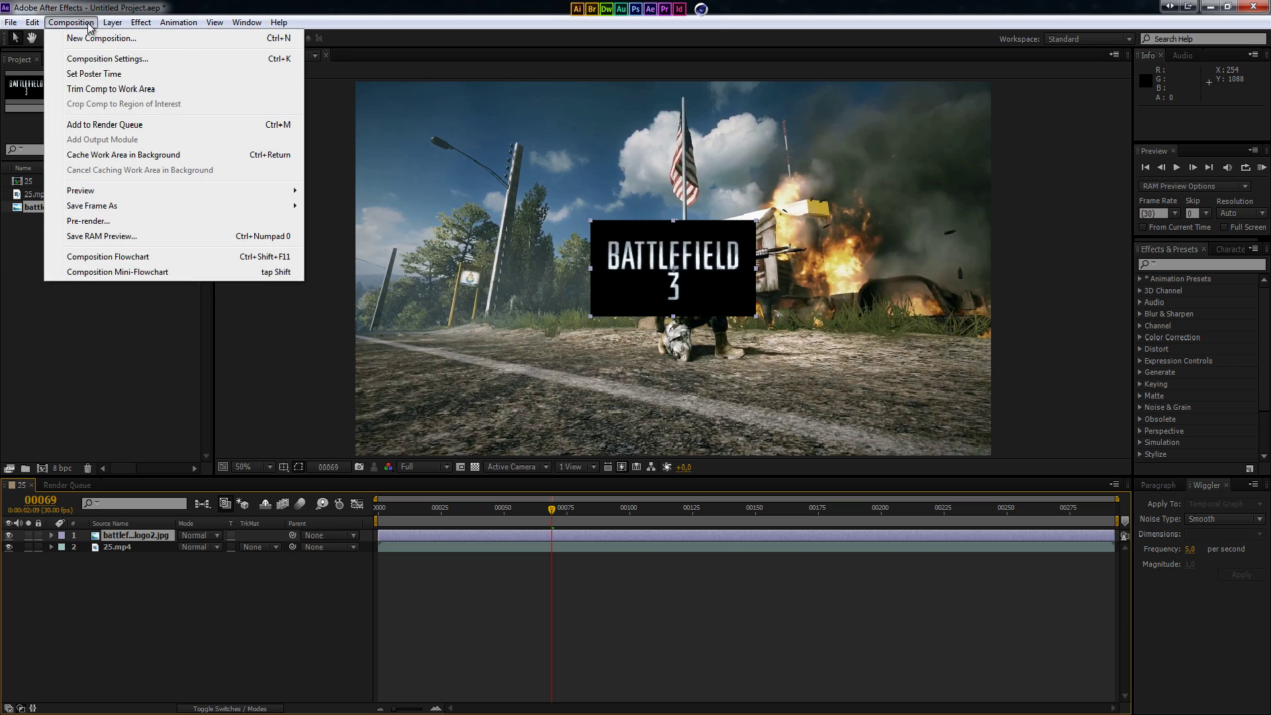
- Pre-compose the battlefield3logo2.jpg layer as "Logo", moving all attributes into the new composition
{"action": "mouse_move", "coordinate": [112, 21]}
{"action": "left_click", "coordinate": [132, 527]}
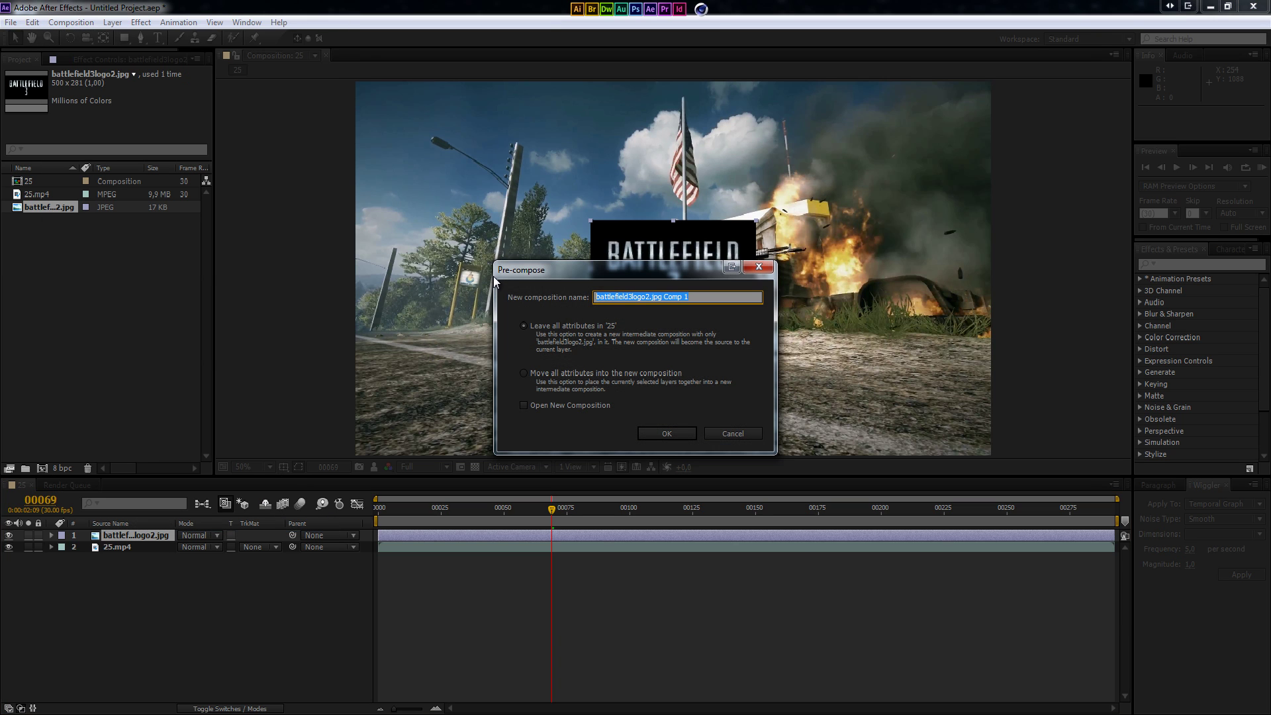
{"action": "left_click", "coordinate": [523, 374]}
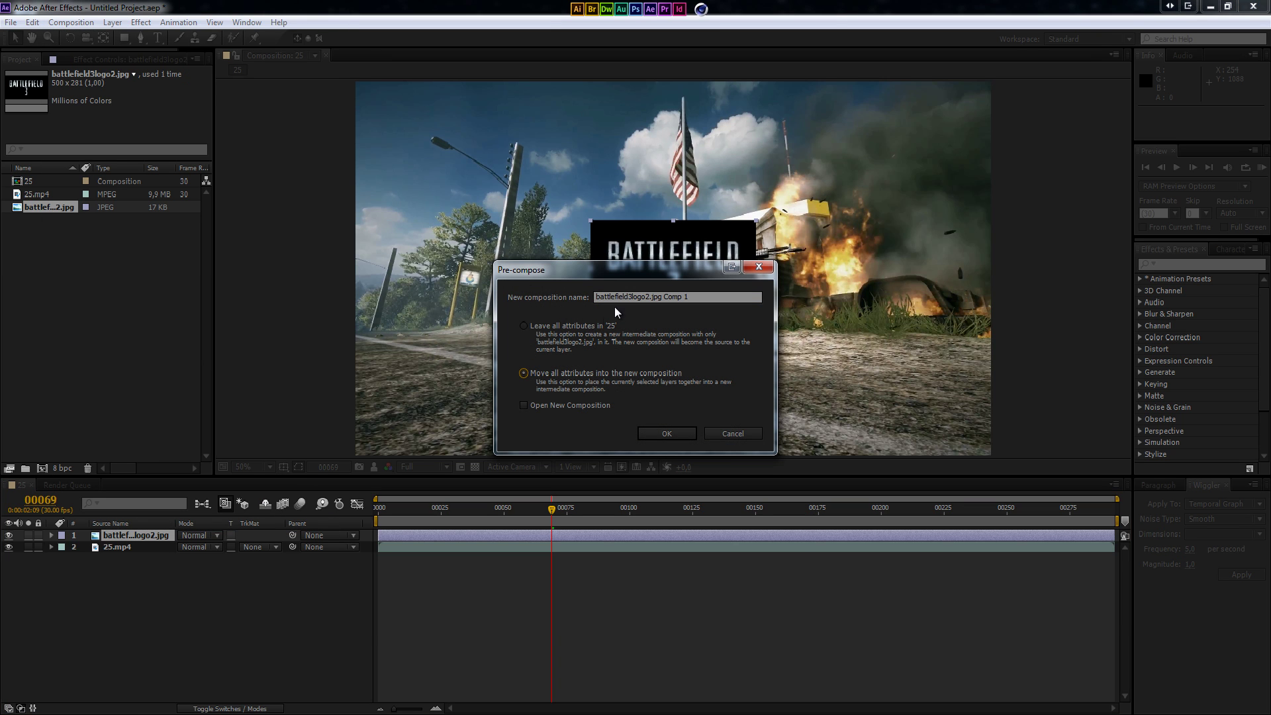
{"action": "left_click", "coordinate": [705, 298]}
{"action": "type", "text": "Logo"}
{"action": "left_click", "coordinate": [687, 430]}
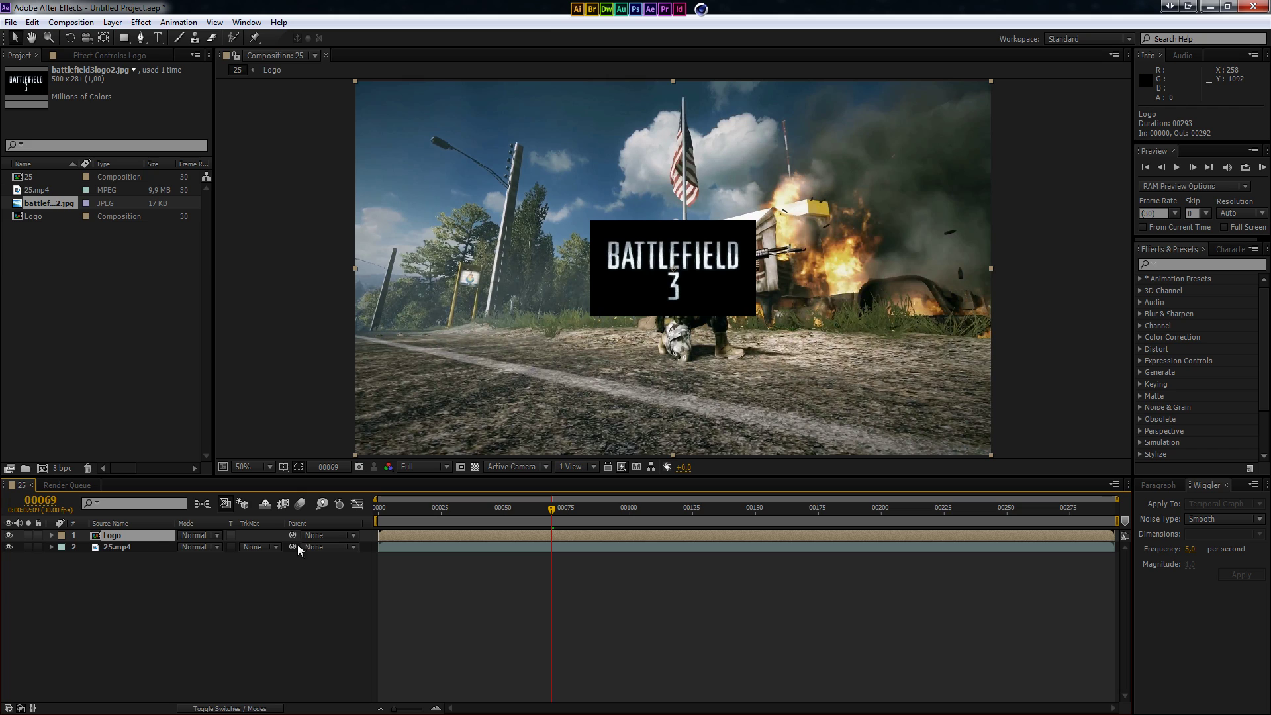
- Turn the Logo layer into a 3D layer and push it back in depth, away from the camera
{"action": "left_click", "coordinate": [223, 708]}
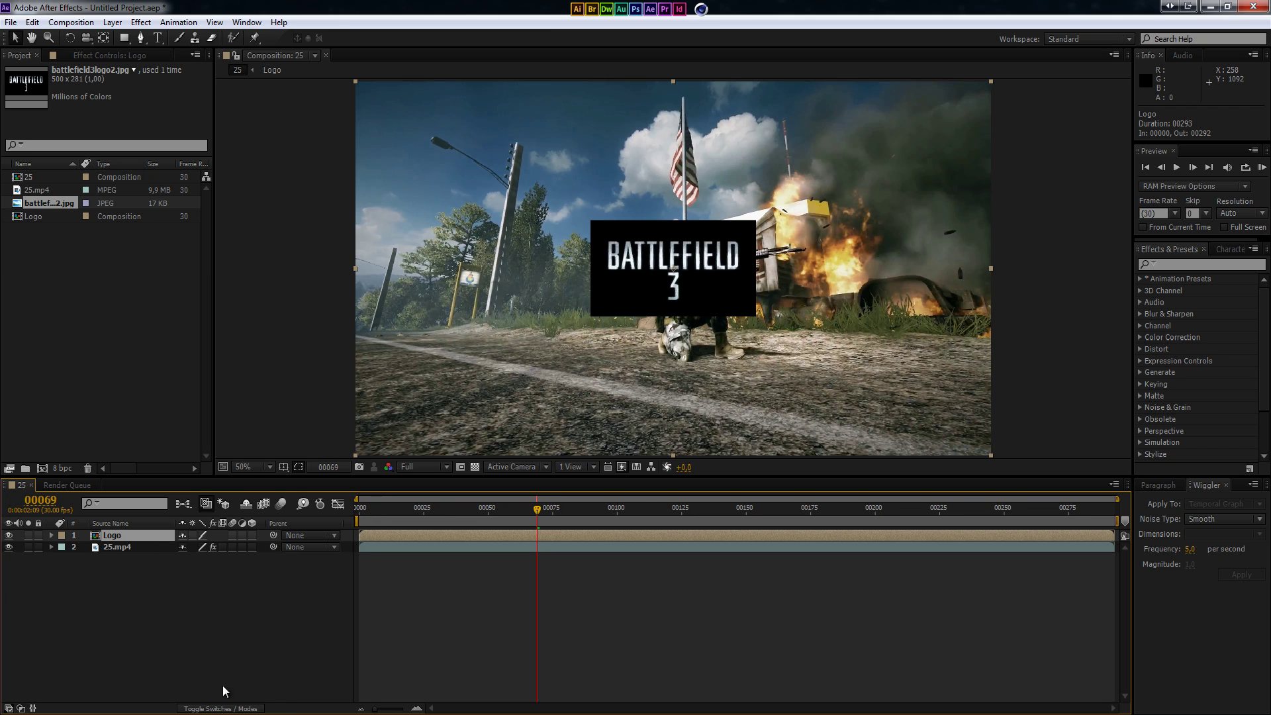
{"action": "left_click", "coordinate": [251, 534]}
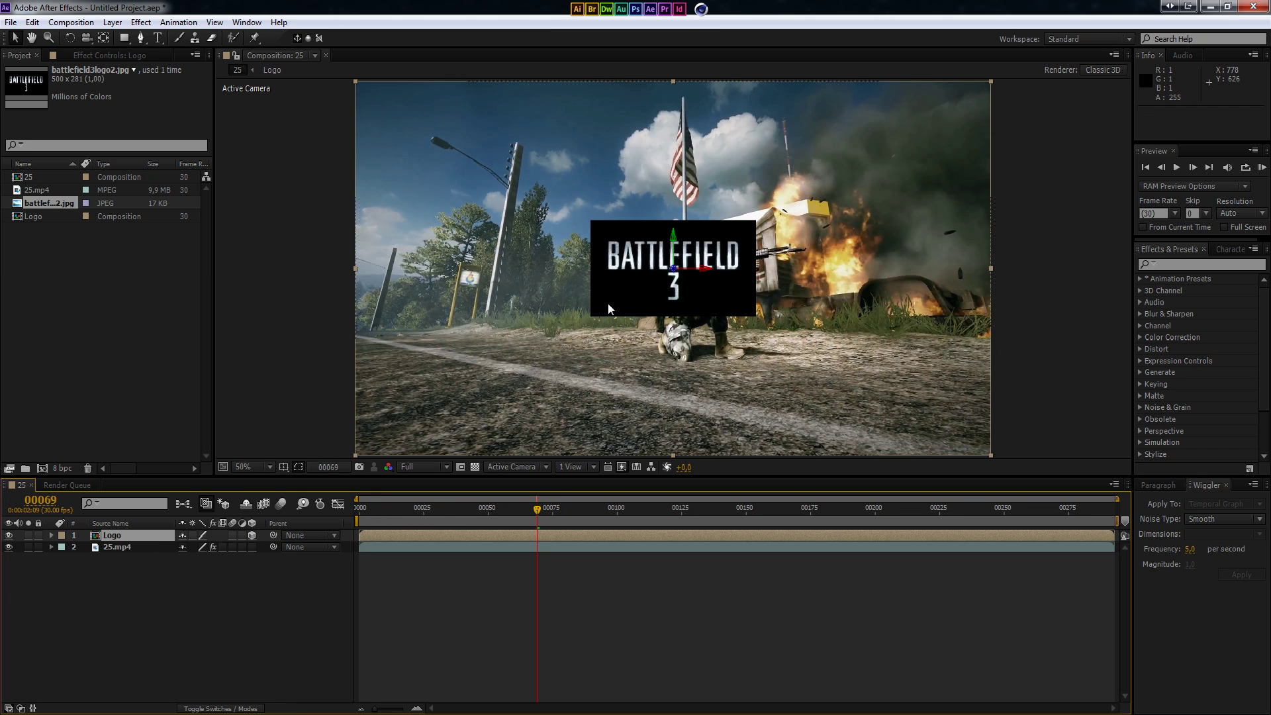
{"action": "left_click_drag", "start_coordinate": [675, 271], "coordinate": [463, 331]}
{"action": "left_click", "coordinate": [200, 605]}
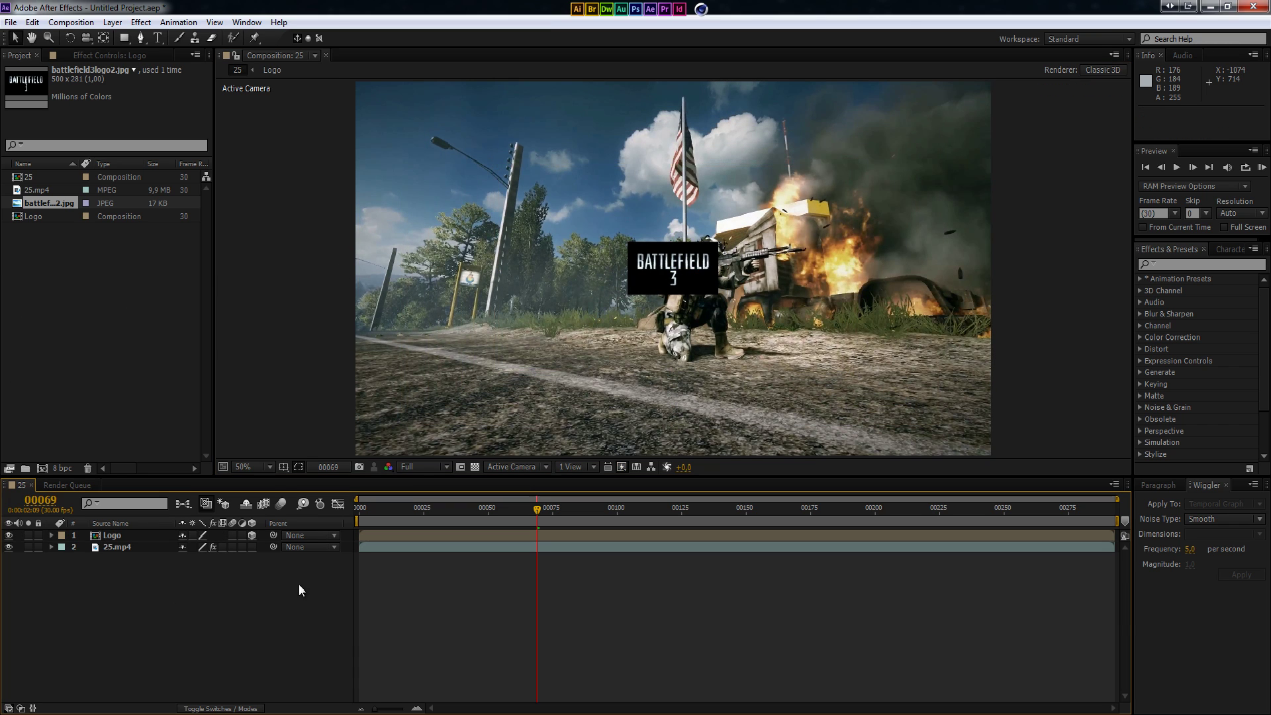
- Show the camera track points on the 25.mp4 layer and move the playhead to frame 96
{"action": "mouse_move", "coordinate": [538, 509]}
{"action": "left_mouse_down"}
{"action": "mouse_move", "coordinate": [637, 506]}
{"action": "mouse_move", "coordinate": [495, 519]}
{"action": "mouse_move", "coordinate": [522, 517]}
{"action": "left_mouse_up"}
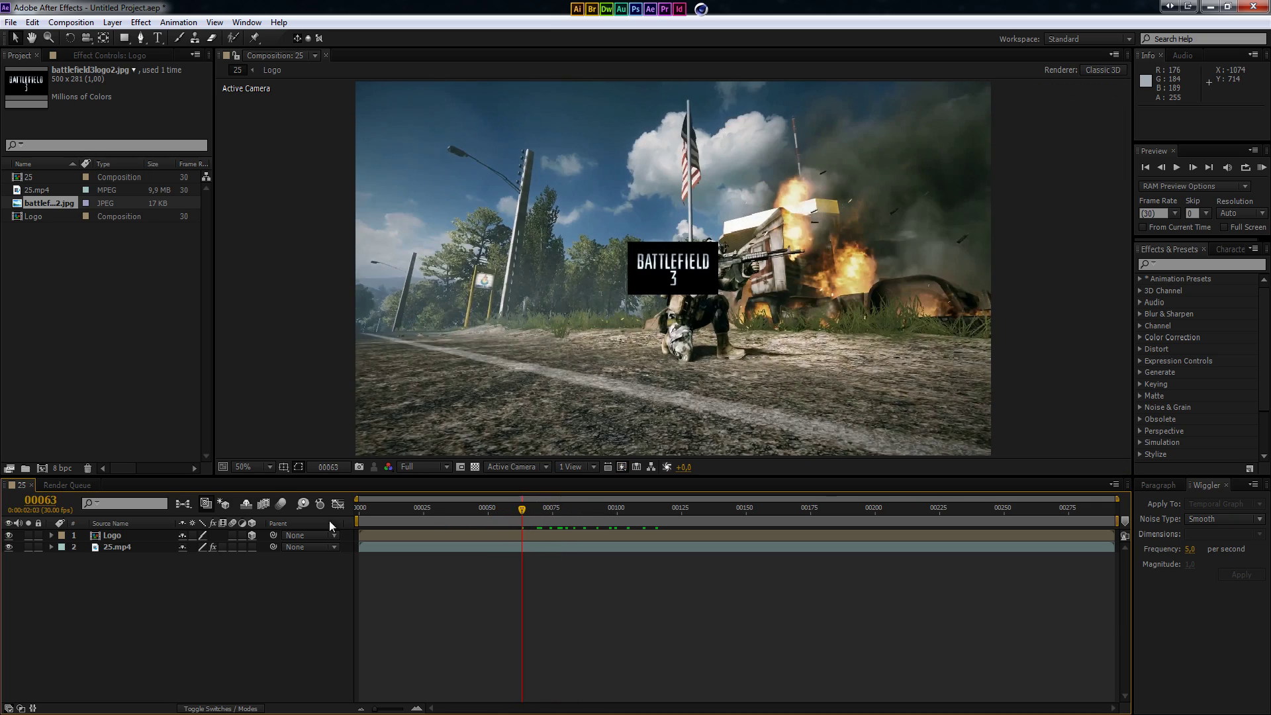
{"action": "left_click", "coordinate": [119, 541]}
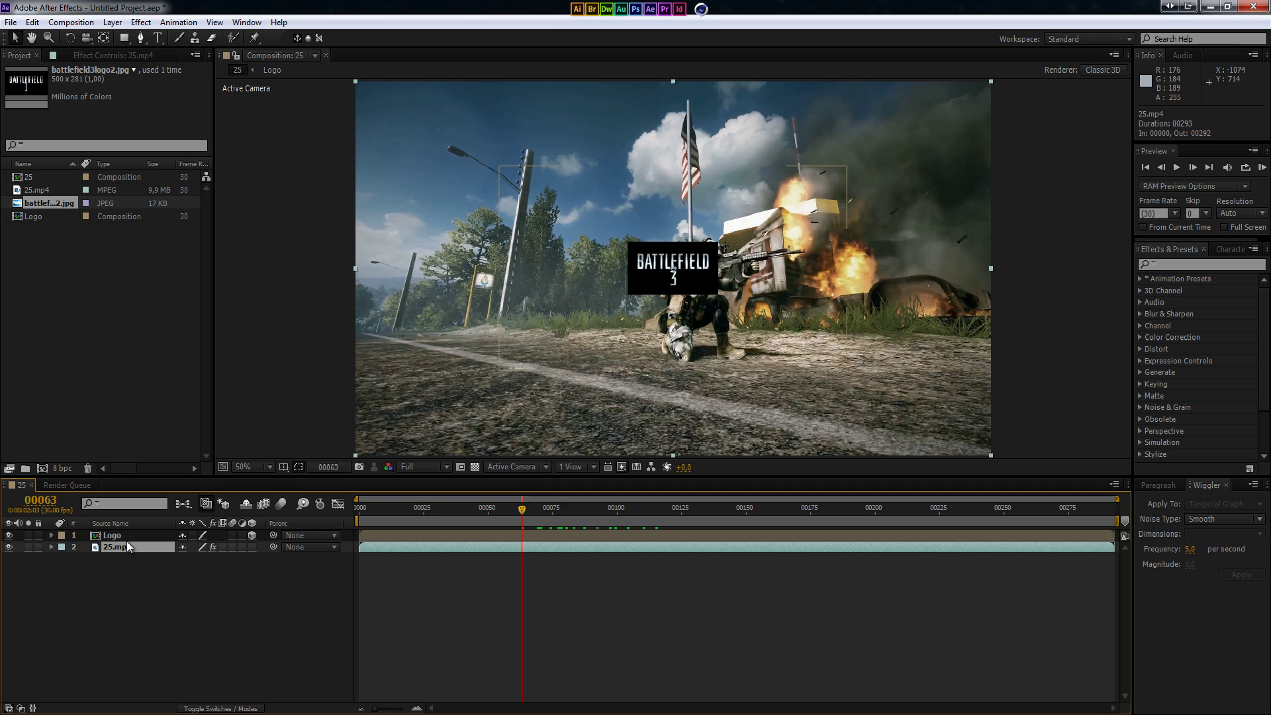
{"action": "left_click", "coordinate": [126, 56]}
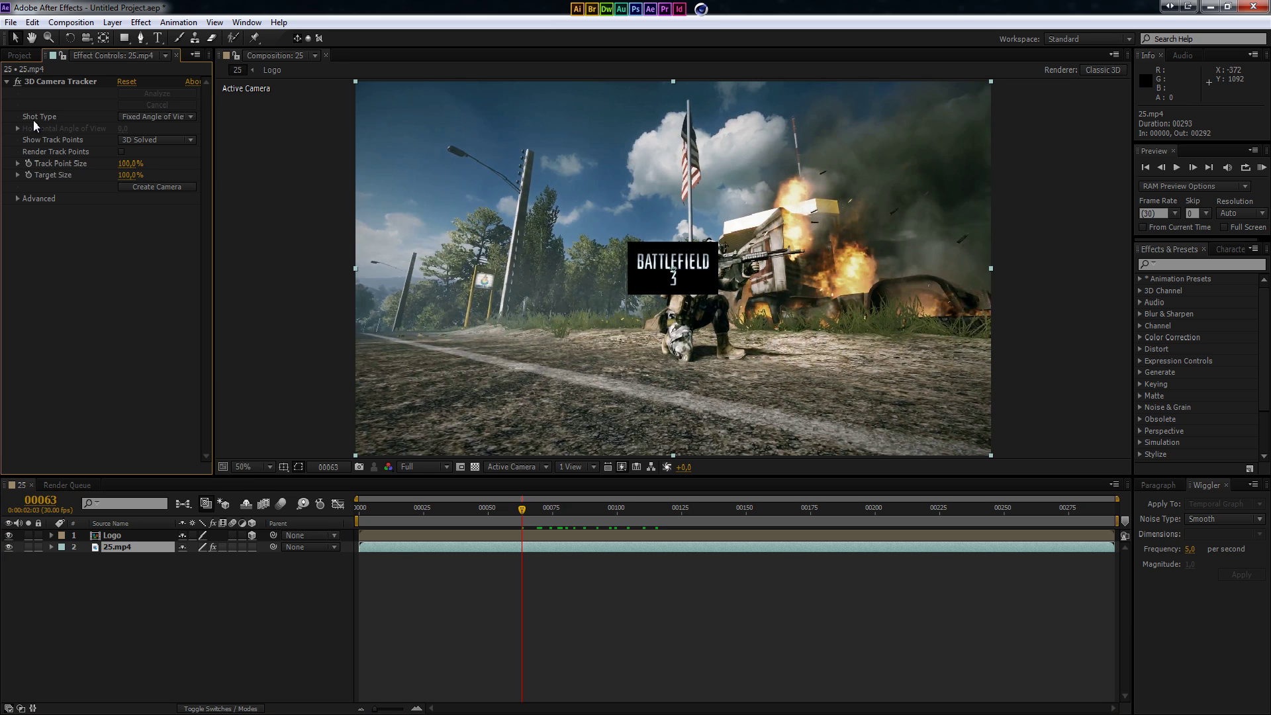
{"action": "left_click", "coordinate": [41, 90]}
{"action": "left_click_drag", "start_coordinate": [522, 517], "coordinate": [606, 518]}
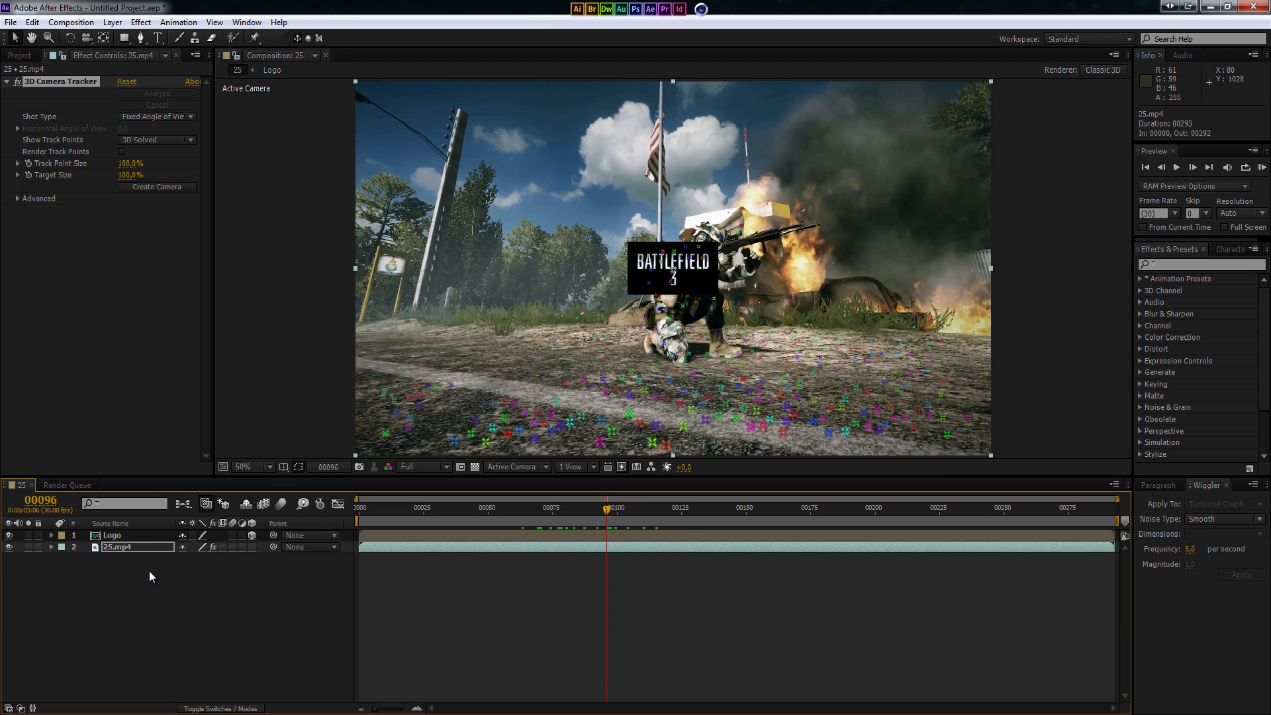
- Create a text and camera from the track points on the foreground ground, and delete the Text layer
{"action": "left_click", "coordinate": [133, 536]}
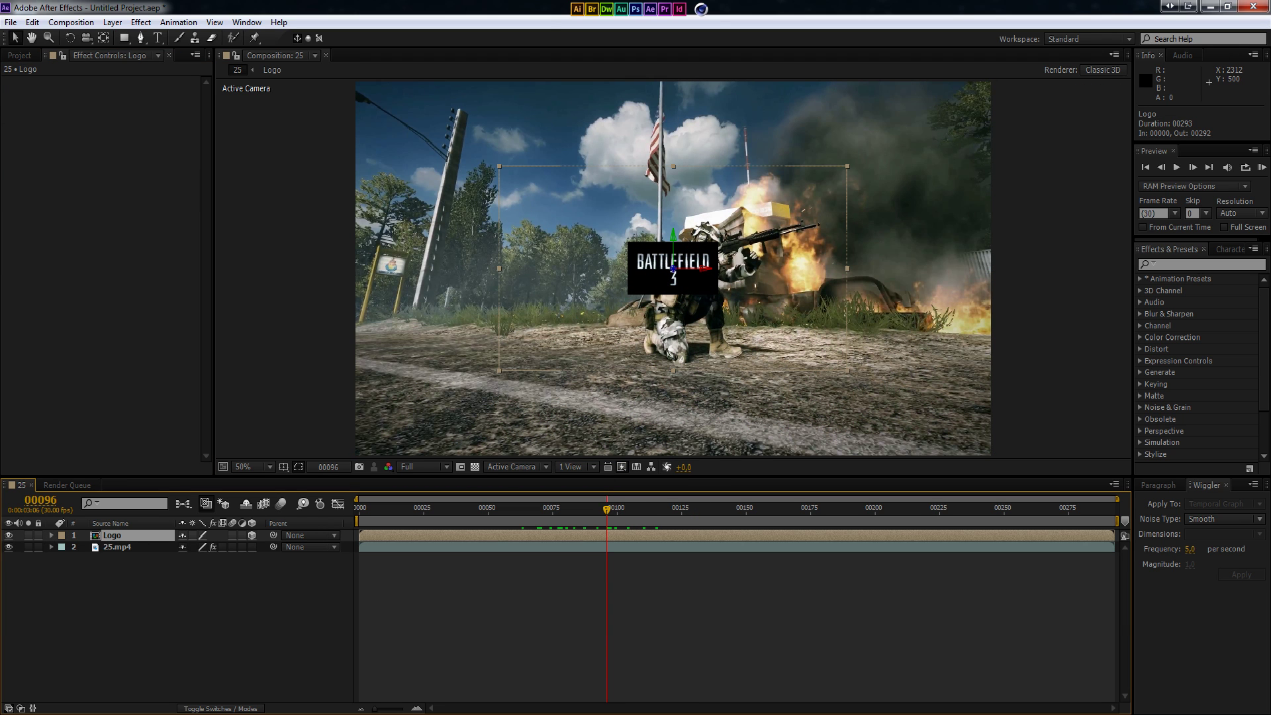
{"action": "left_click", "coordinate": [131, 548]}
{"action": "left_click", "coordinate": [144, 536]}
{"action": "left_click", "coordinate": [109, 547]}
{"action": "left_click", "coordinate": [61, 80]}
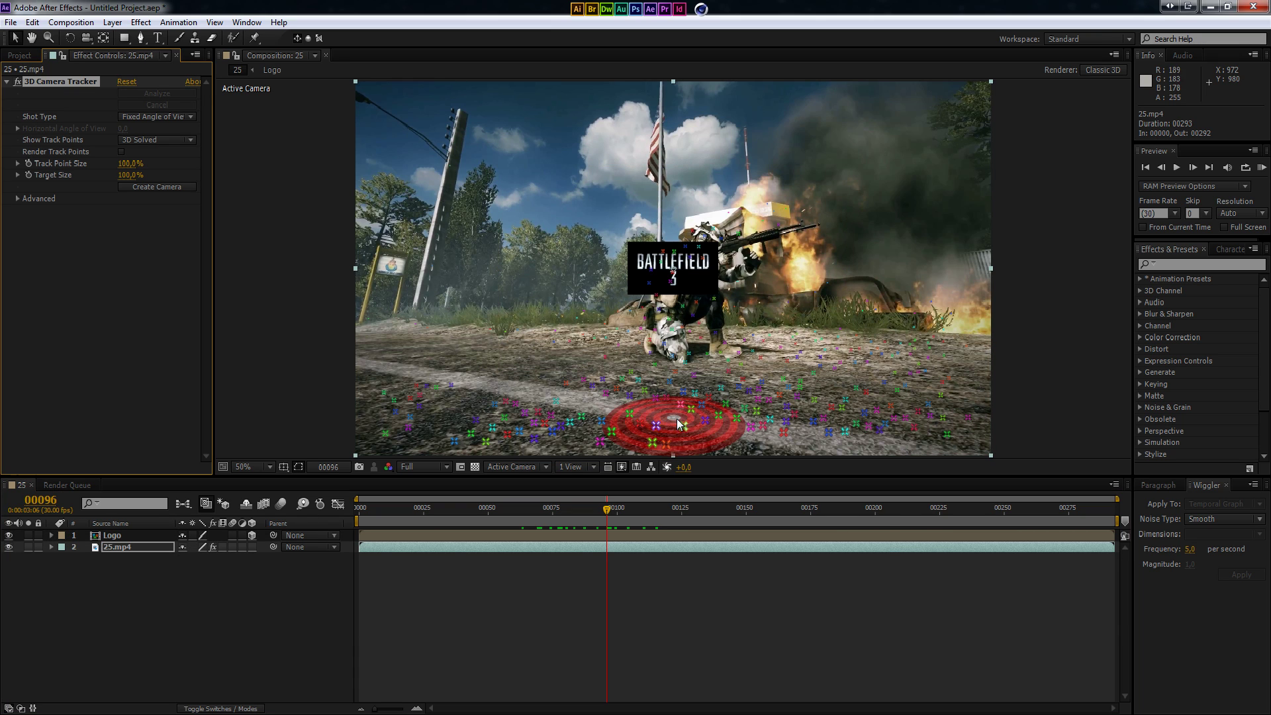
{"action": "right_click", "coordinate": [683, 431]}
{"action": "left_click", "coordinate": [728, 434]}
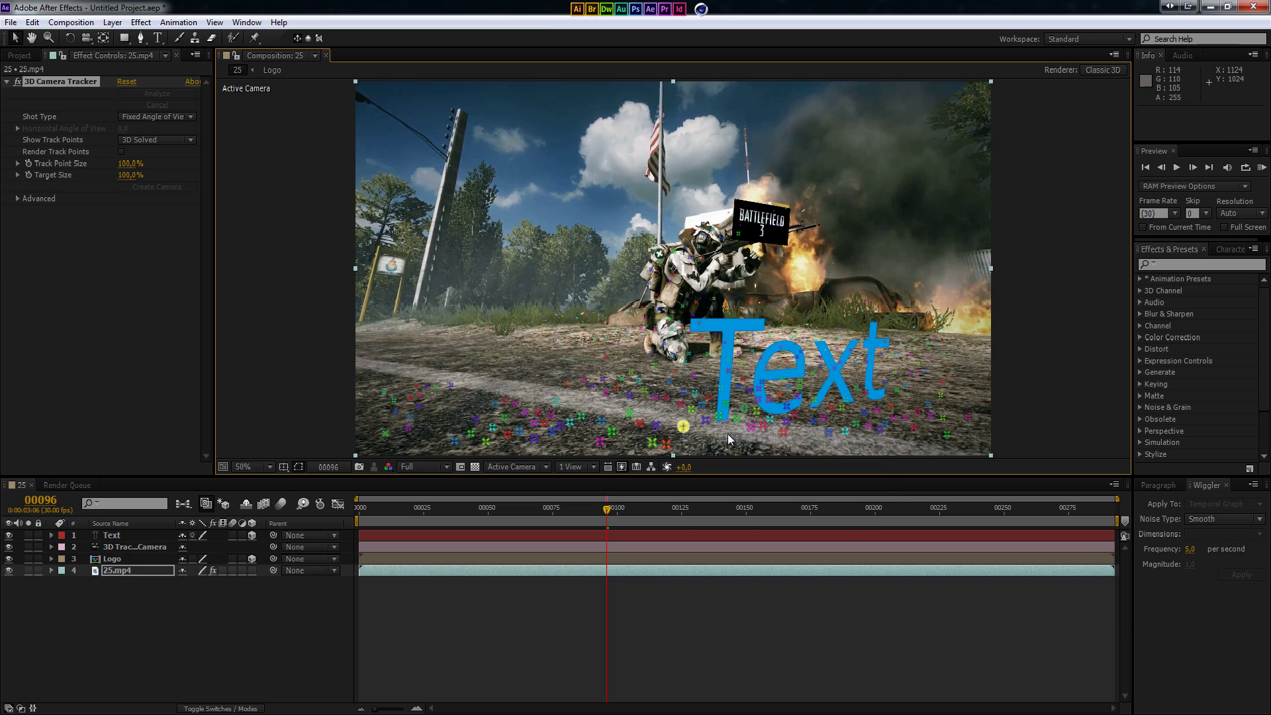
{"action": "left_click", "coordinate": [109, 536]}
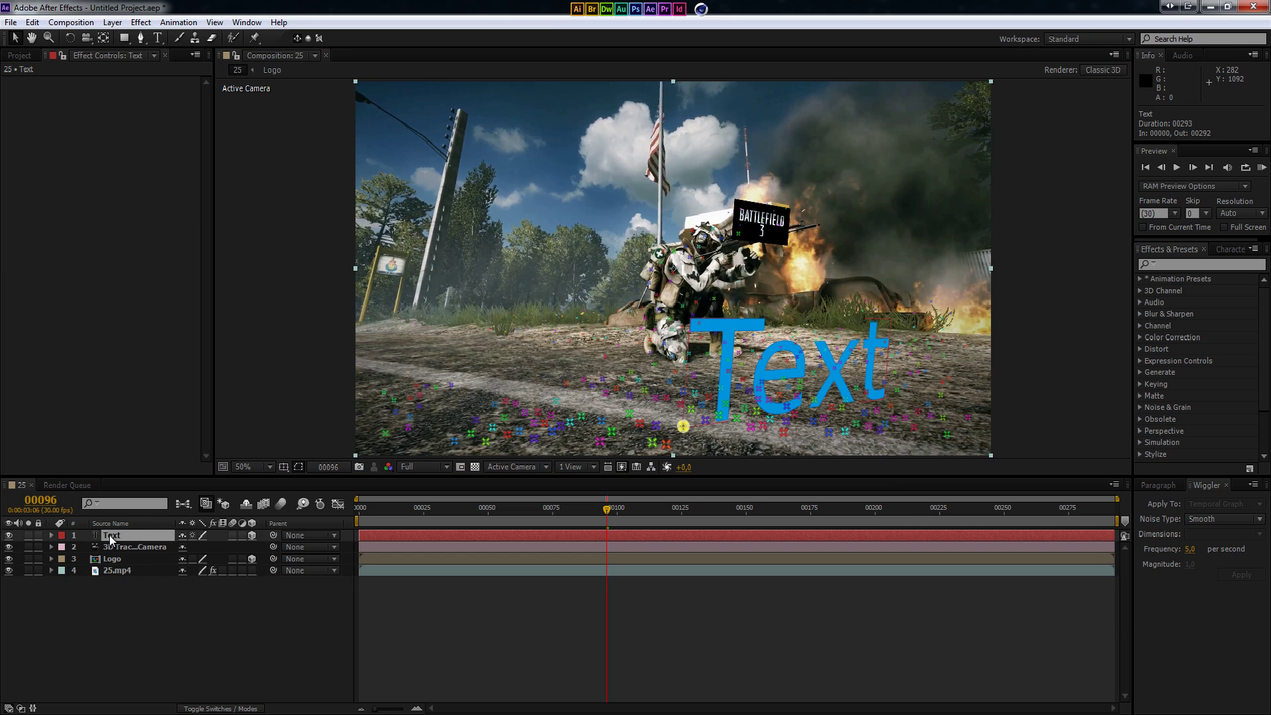
{"action": "key", "text": "Delete"}
- Move the 3D Logo layer down beside the kneeling soldier, checking its placement up to frame 159
{"action": "left_click", "coordinate": [144, 547]}
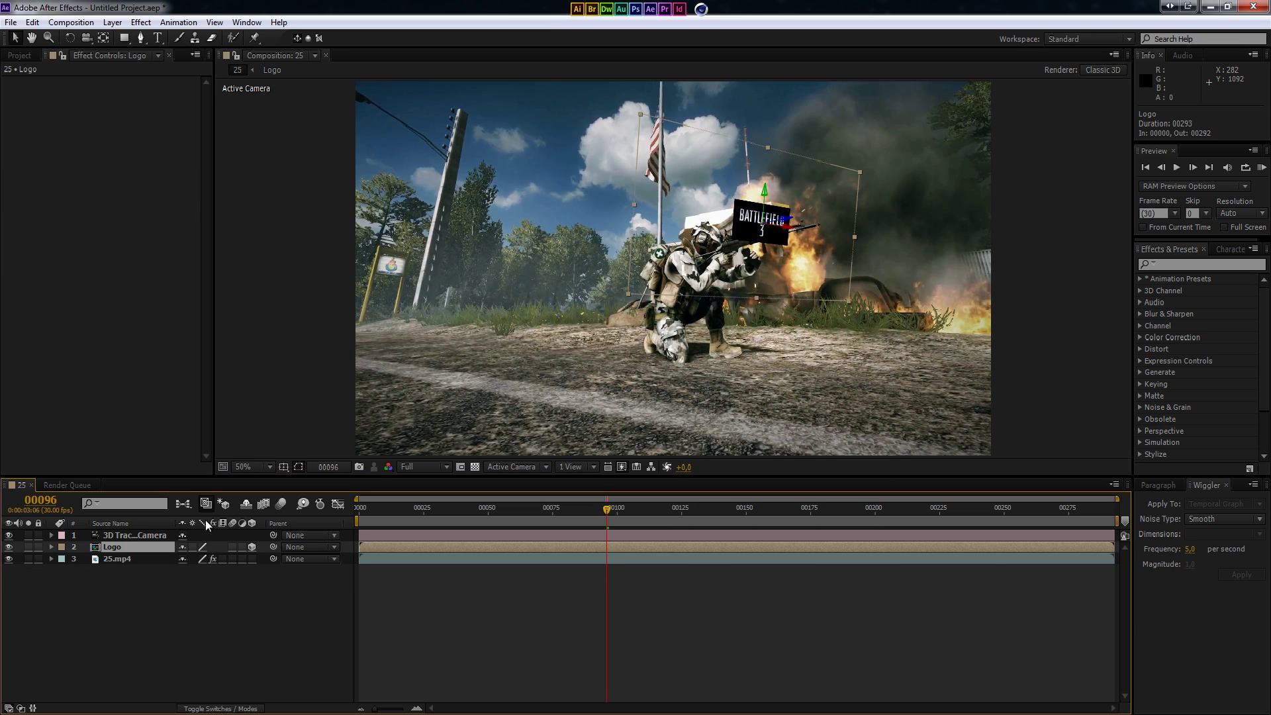
{"action": "left_click_drag", "start_coordinate": [746, 194], "coordinate": [686, 217]}
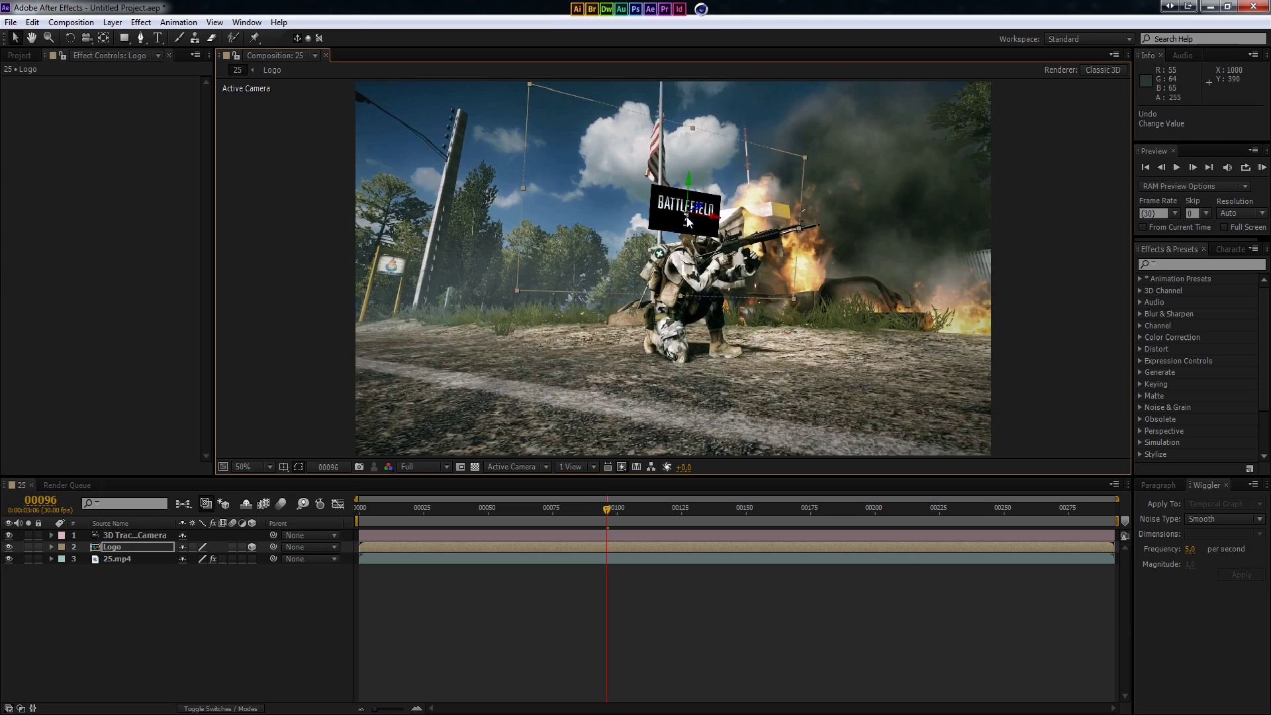
{"action": "left_click", "coordinate": [250, 632]}
{"action": "left_click_drag", "start_coordinate": [625, 507], "coordinate": [686, 505]}
{"action": "left_click", "coordinate": [854, 211]}
{"action": "left_click_drag", "start_coordinate": [901, 202], "coordinate": [768, 507]}
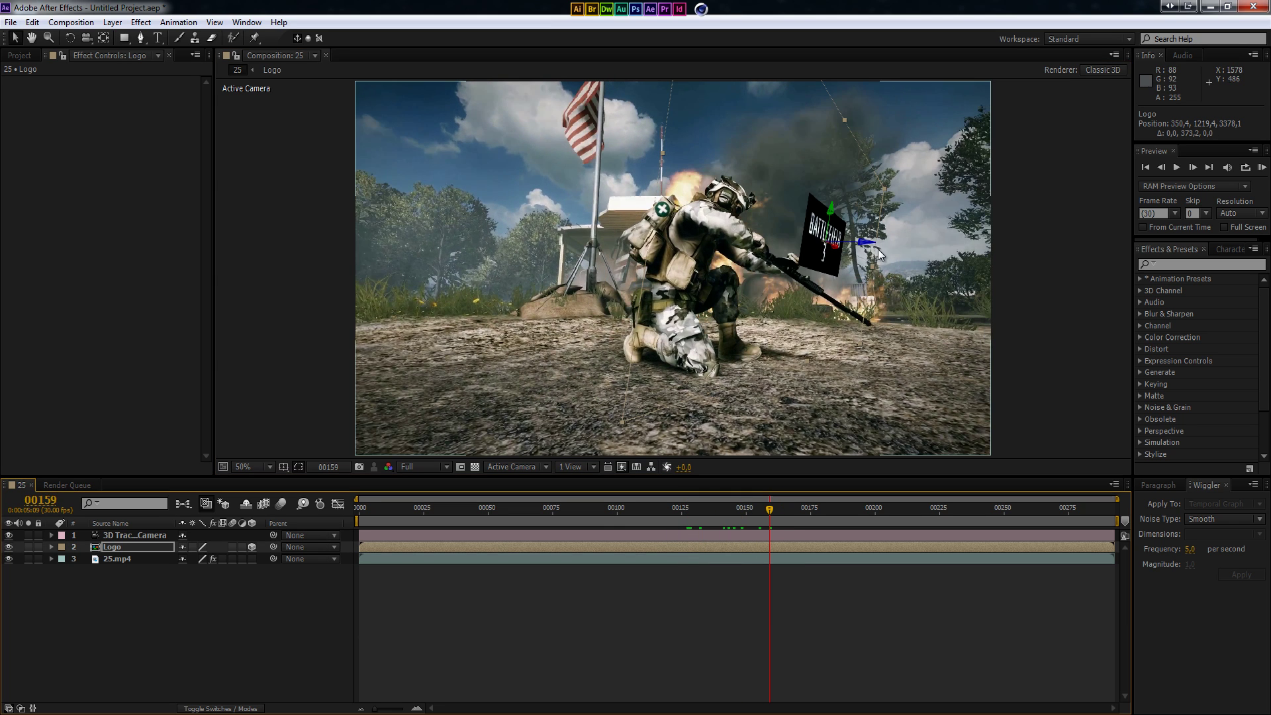
{"action": "left_click_drag", "start_coordinate": [869, 251], "coordinate": [685, 287]}
- Rotate the Logo layer in 3D to face the camera and scrub the timeline to check its orientation
{"action": "key", "text": "w"}
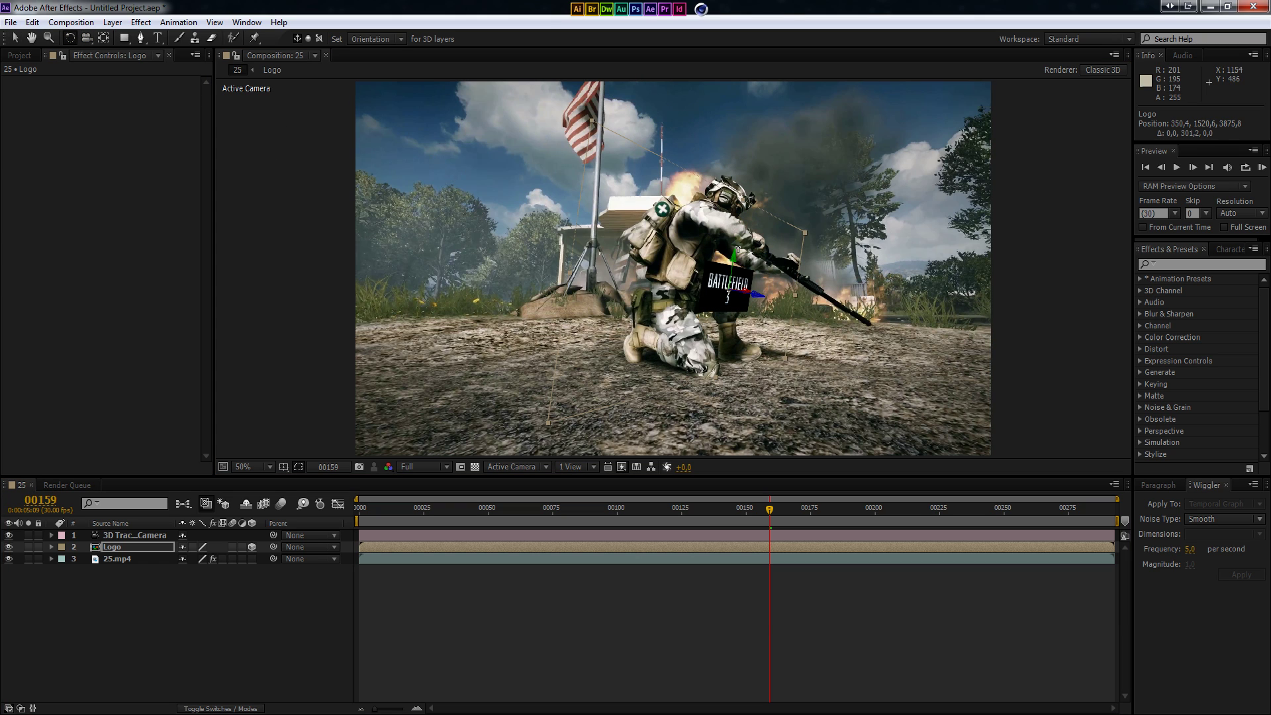
{"action": "left_click_drag", "start_coordinate": [735, 247], "coordinate": [723, 294]}
{"action": "left_click", "coordinate": [308, 559]}
{"action": "left_click", "coordinate": [761, 511]}
{"action": "left_click_drag", "start_coordinate": [702, 517], "coordinate": [834, 514]}
- Reposition the Logo layer at several frames so it sits just in front of the soldier, below the rifle, at frame 189
{"action": "key", "text": "v"}
{"action": "left_click_drag", "start_coordinate": [963, 278], "coordinate": [809, 286]}
{"action": "left_click", "coordinate": [327, 631]}
{"action": "mouse_move", "coordinate": [802, 502]}
{"action": "left_mouse_down"}
{"action": "mouse_move", "coordinate": [733, 507]}
{"action": "mouse_move", "coordinate": [785, 505]}
{"action": "left_mouse_up"}
{"action": "left_click_drag", "start_coordinate": [741, 507], "coordinate": [674, 508]}
{"action": "left_click", "coordinate": [651, 319]}
{"action": "left_click_drag", "start_coordinate": [651, 319], "coordinate": [701, 291]}
{"action": "left_click_drag", "start_coordinate": [688, 505], "coordinate": [847, 509]}
{"action": "left_click_drag", "start_coordinate": [899, 292], "coordinate": [831, 293]}
- Scale the Logo layer up to 237%
{"action": "left_click", "coordinate": [150, 547]}
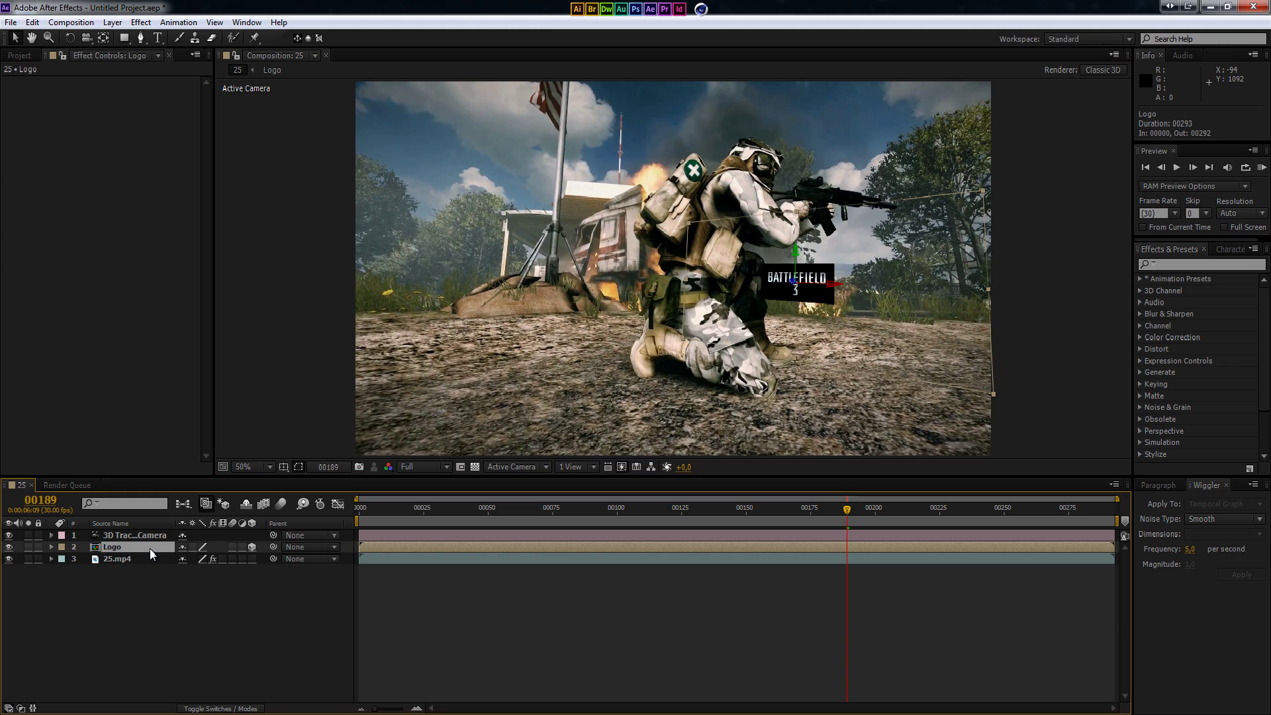
{"action": "key", "text": "s"}
{"action": "left_click_drag", "start_coordinate": [202, 559], "coordinate": [291, 561]}
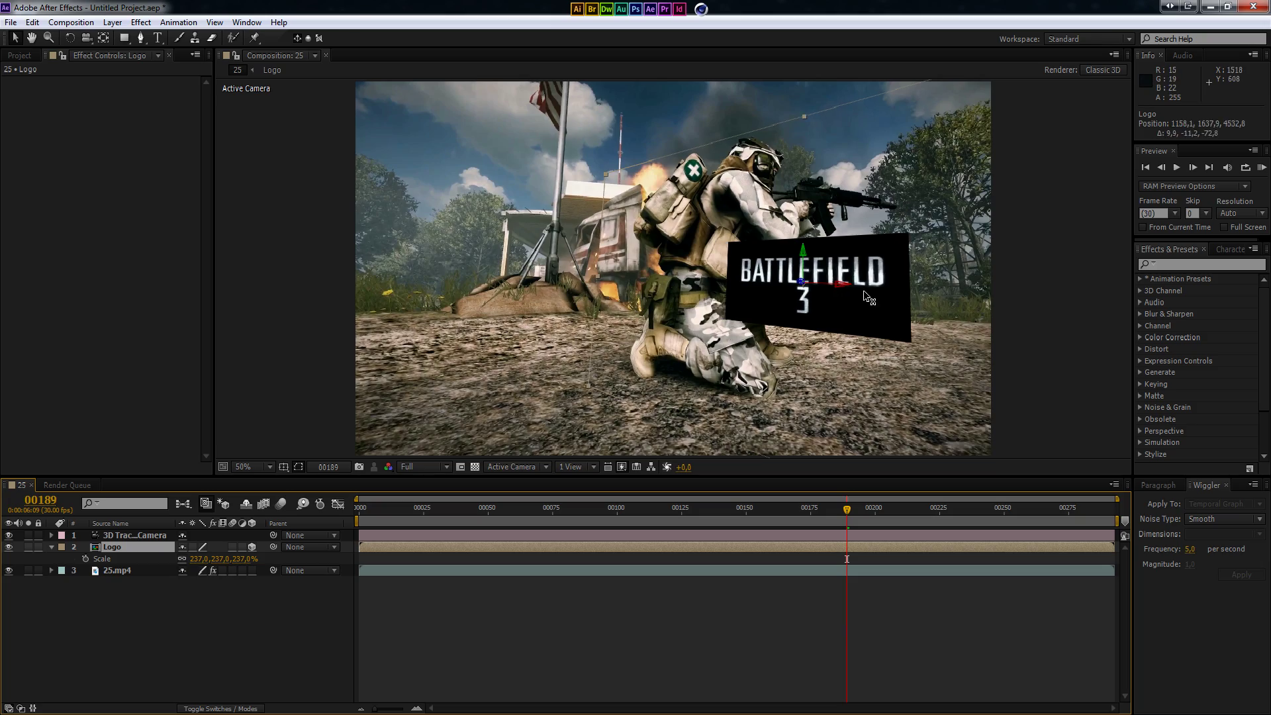
- Scrub back to frame 153 to check the enlarged logo's placement beside the soldier
{"action": "left_click", "coordinate": [356, 589]}
{"action": "left_click", "coordinate": [795, 513]}
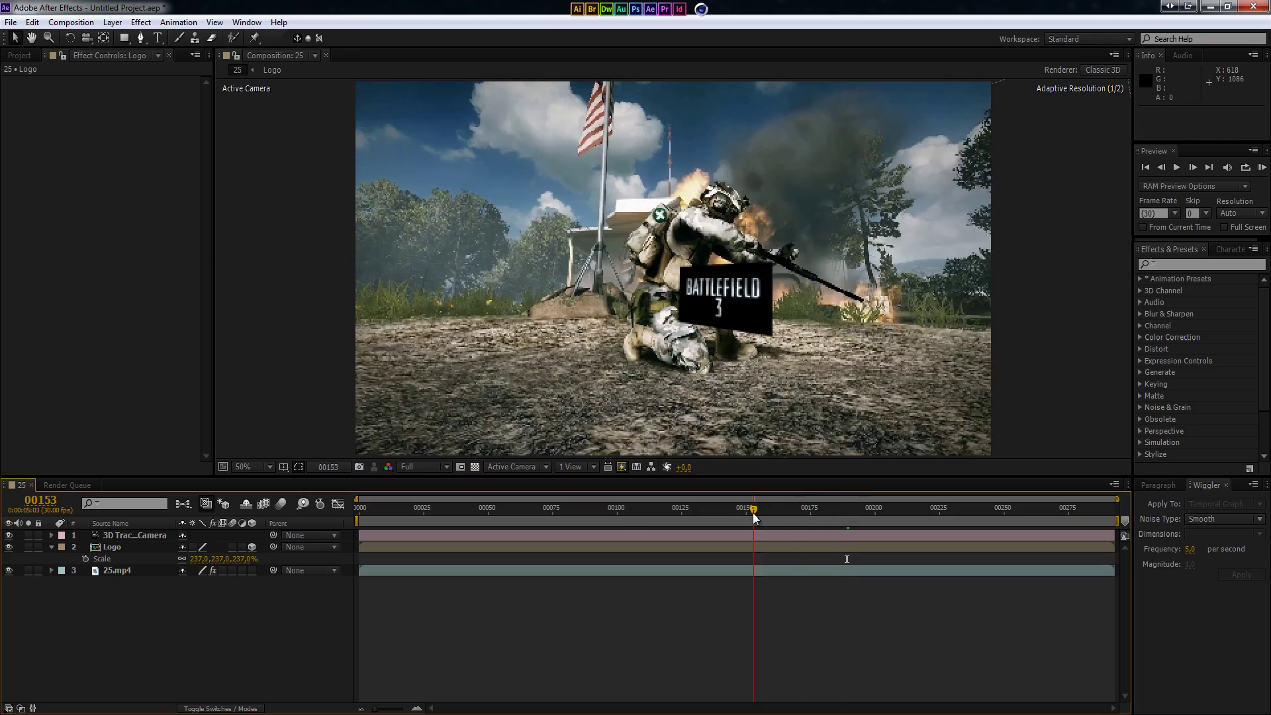
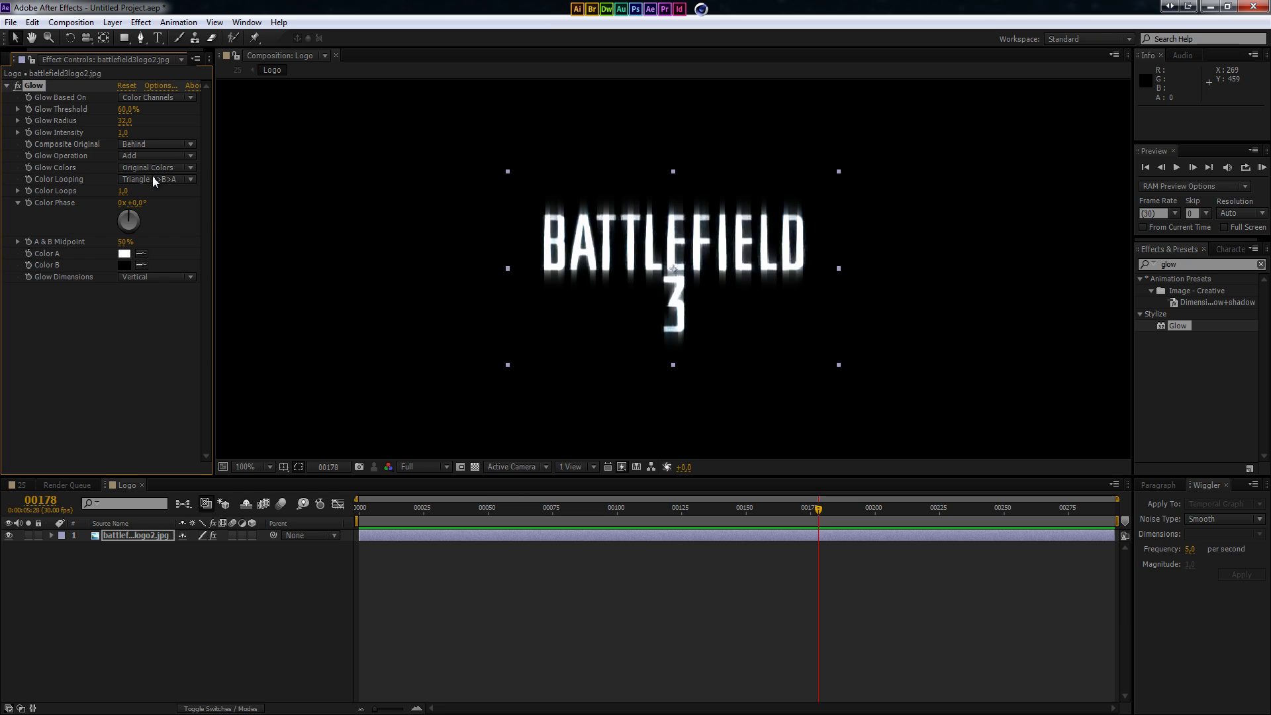
- Set the logo's Glow Colors to A & B Colors and change Color B to bright blue
{"action": "left_click", "coordinate": [160, 198]}
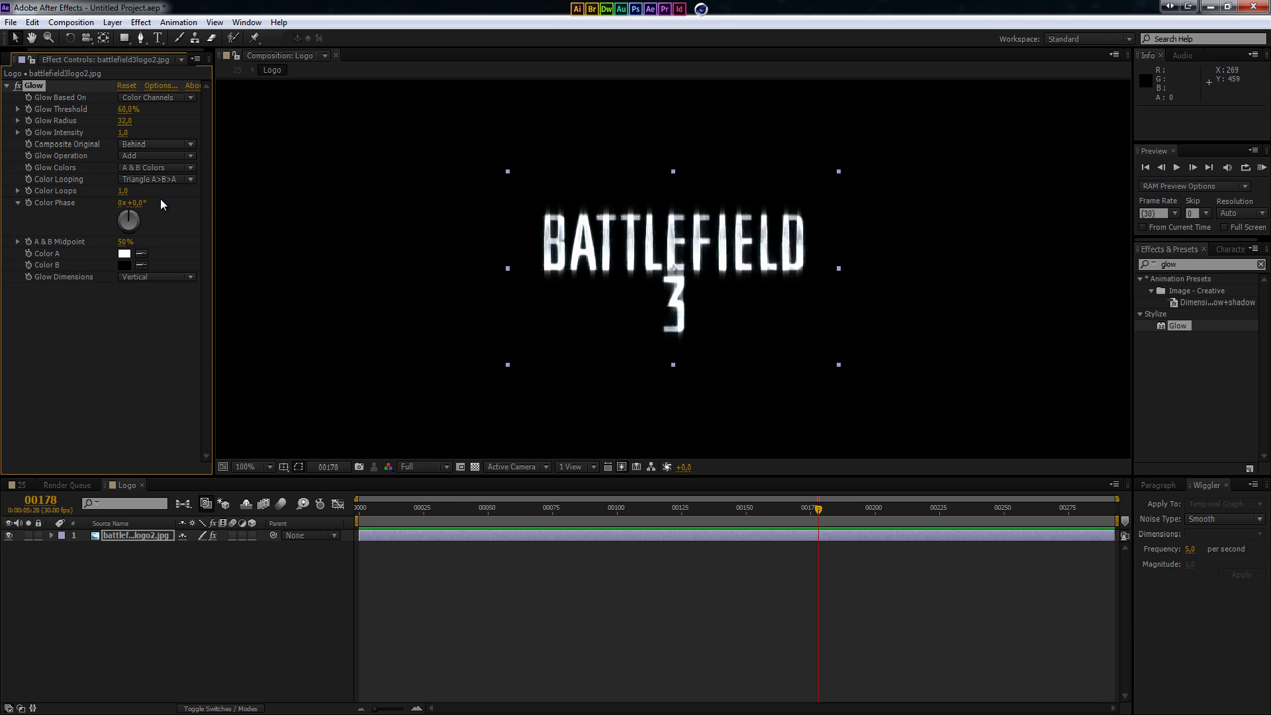
{"action": "left_click", "coordinate": [125, 265]}
{"action": "left_click", "coordinate": [662, 359]}
{"action": "left_click_drag", "start_coordinate": [635, 331], "coordinate": [657, 316]}
{"action": "left_click", "coordinate": [767, 280]}
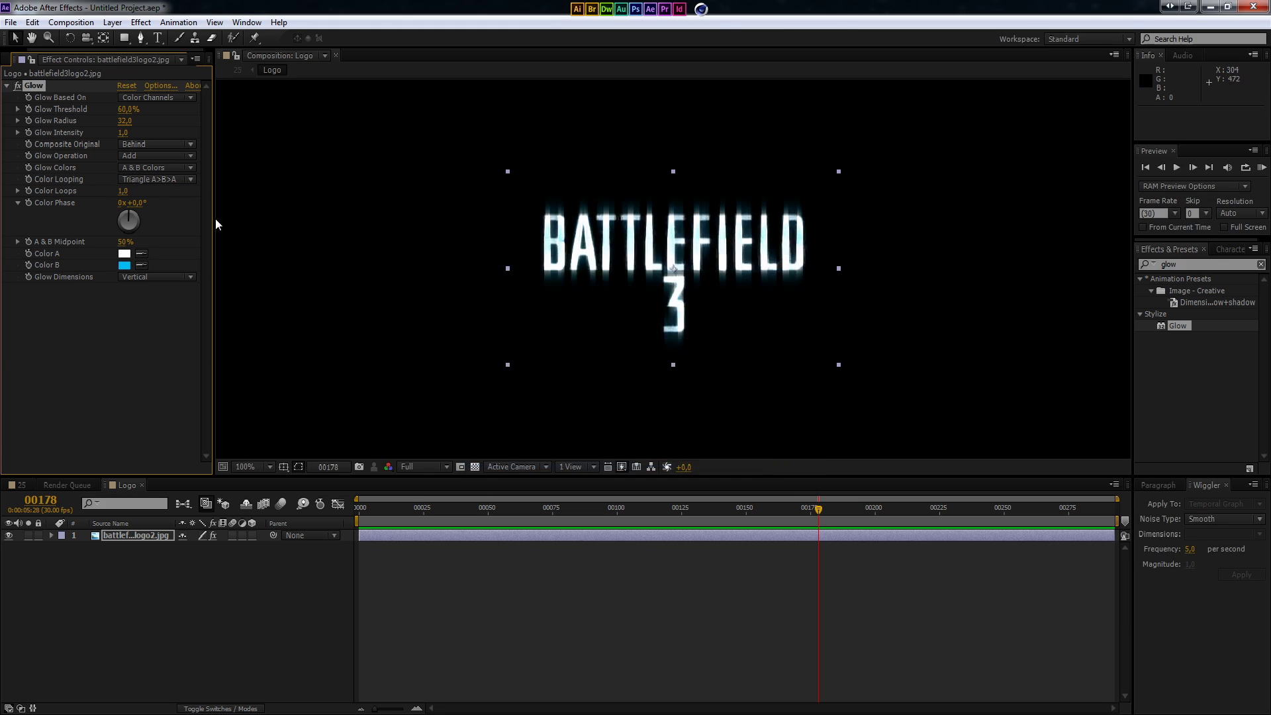
- Change the Glow effect's Color A to a bright light blue
{"action": "left_click", "coordinate": [125, 254]}
{"action": "left_click", "coordinate": [662, 358]}
{"action": "left_click_drag", "start_coordinate": [630, 360], "coordinate": [618, 265]}
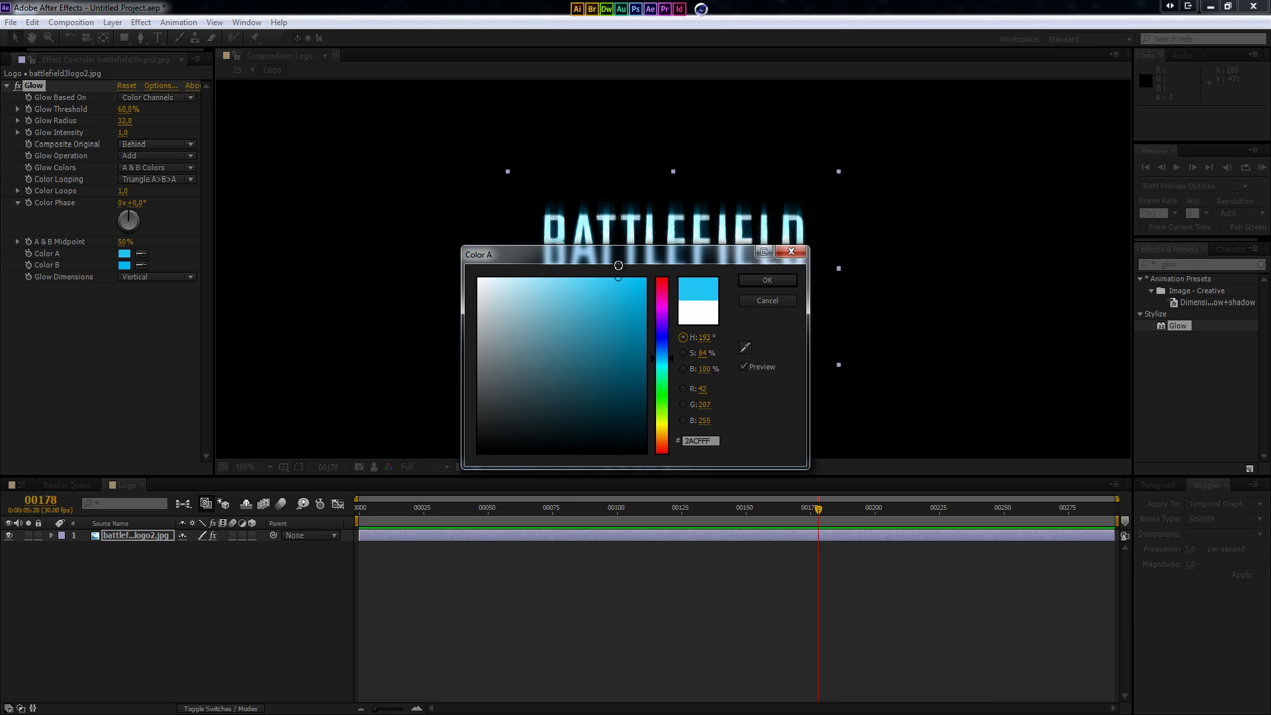
{"action": "left_click", "coordinate": [761, 280]}
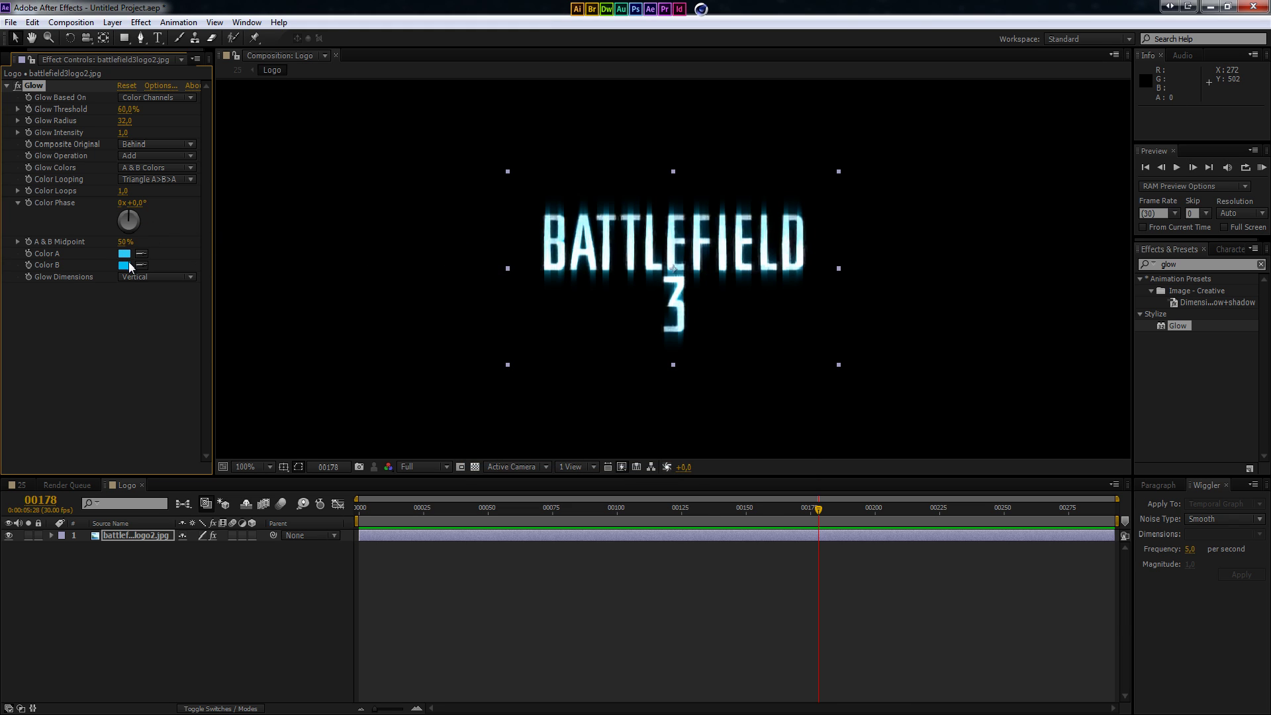
- Darken the Glow effect's Color B to a deeper blue
{"action": "left_click", "coordinate": [125, 265]}
{"action": "left_click", "coordinate": [644, 337]}
{"action": "left_click", "coordinate": [761, 282]}
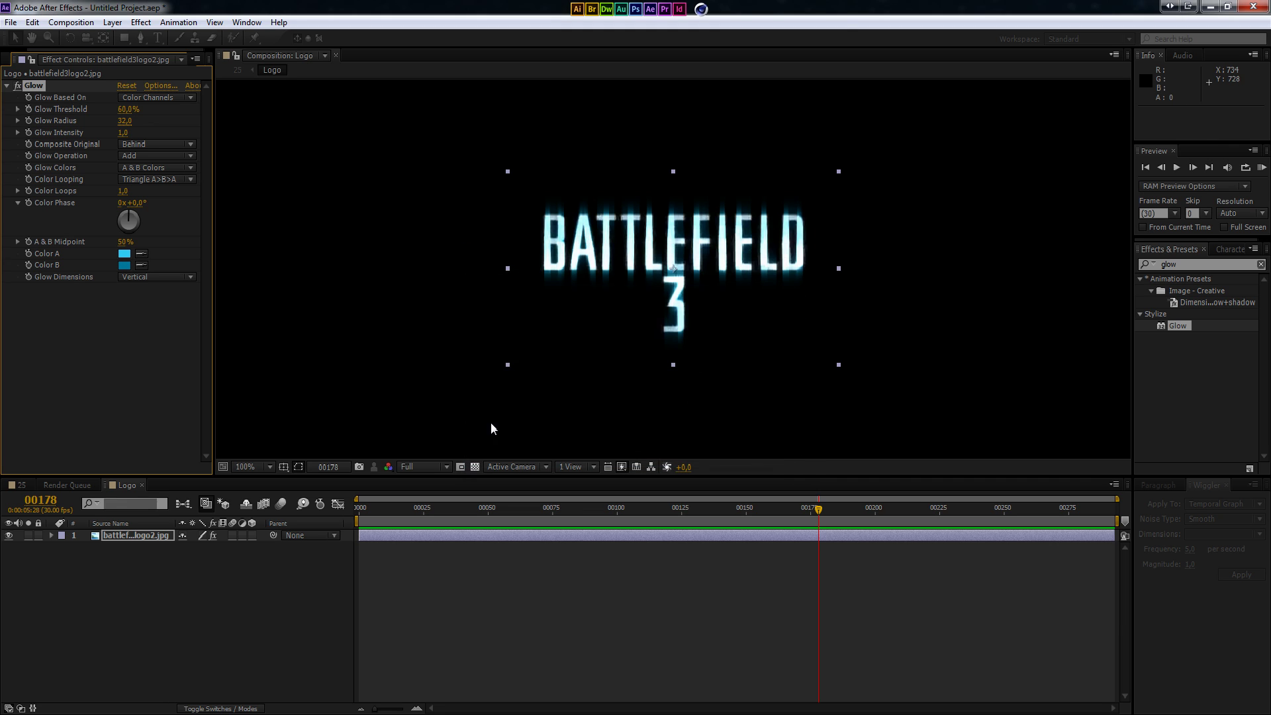
{"action": "left_click", "coordinate": [391, 545]}
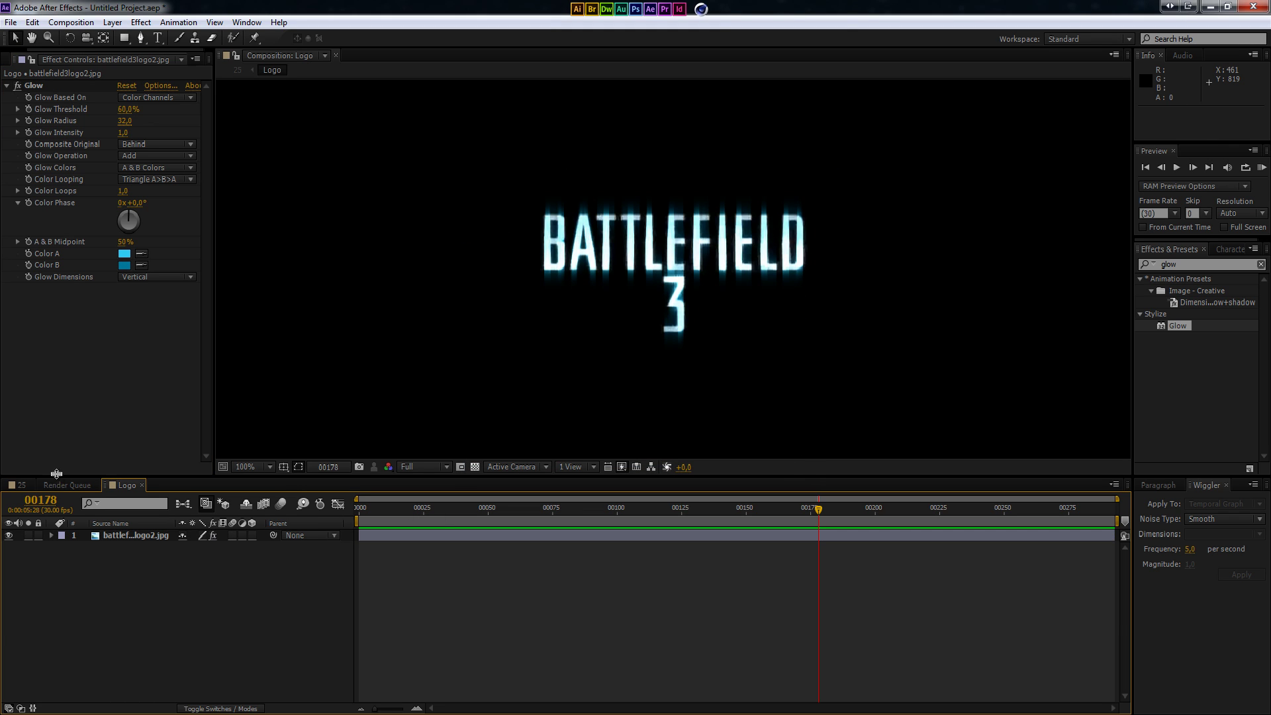
- Return to composition 25 and set the Logo layer's blending mode to Screen
{"action": "left_click", "coordinate": [22, 485]}
{"action": "left_click", "coordinate": [304, 617]}
{"action": "left_click", "coordinate": [105, 546]}
{"action": "left_click", "coordinate": [200, 709]}
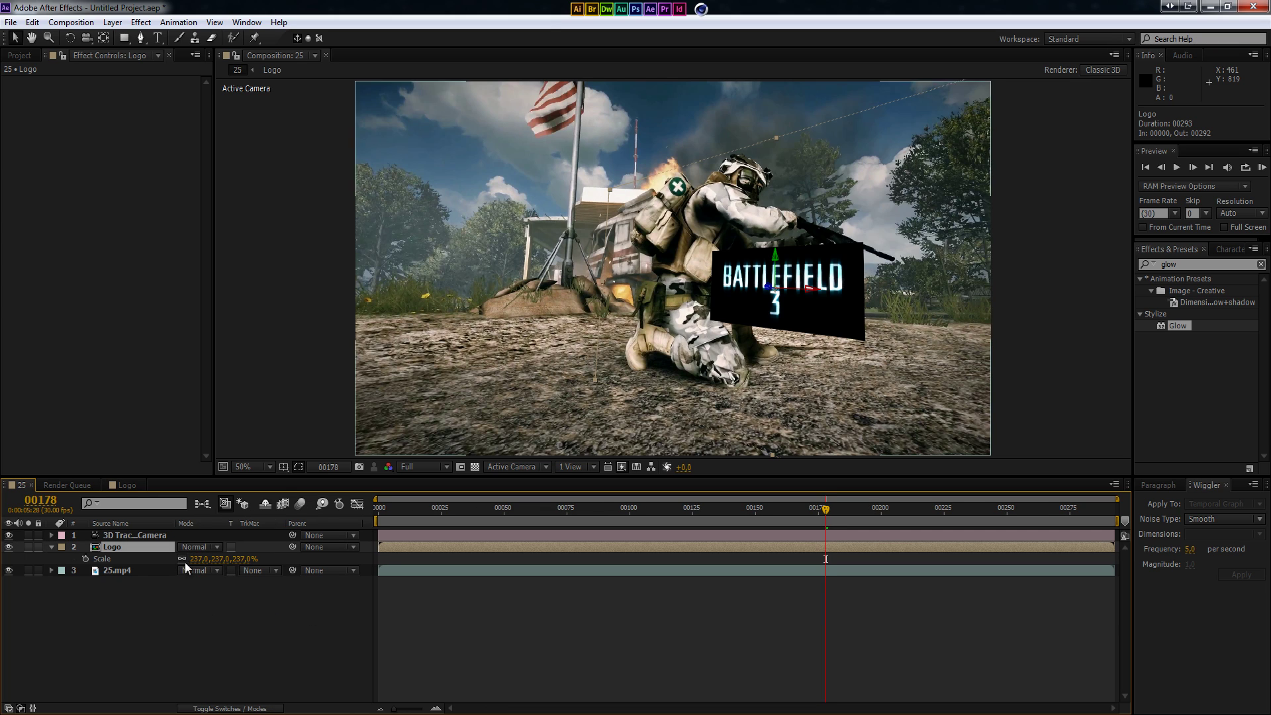
{"action": "left_click", "coordinate": [199, 547]}
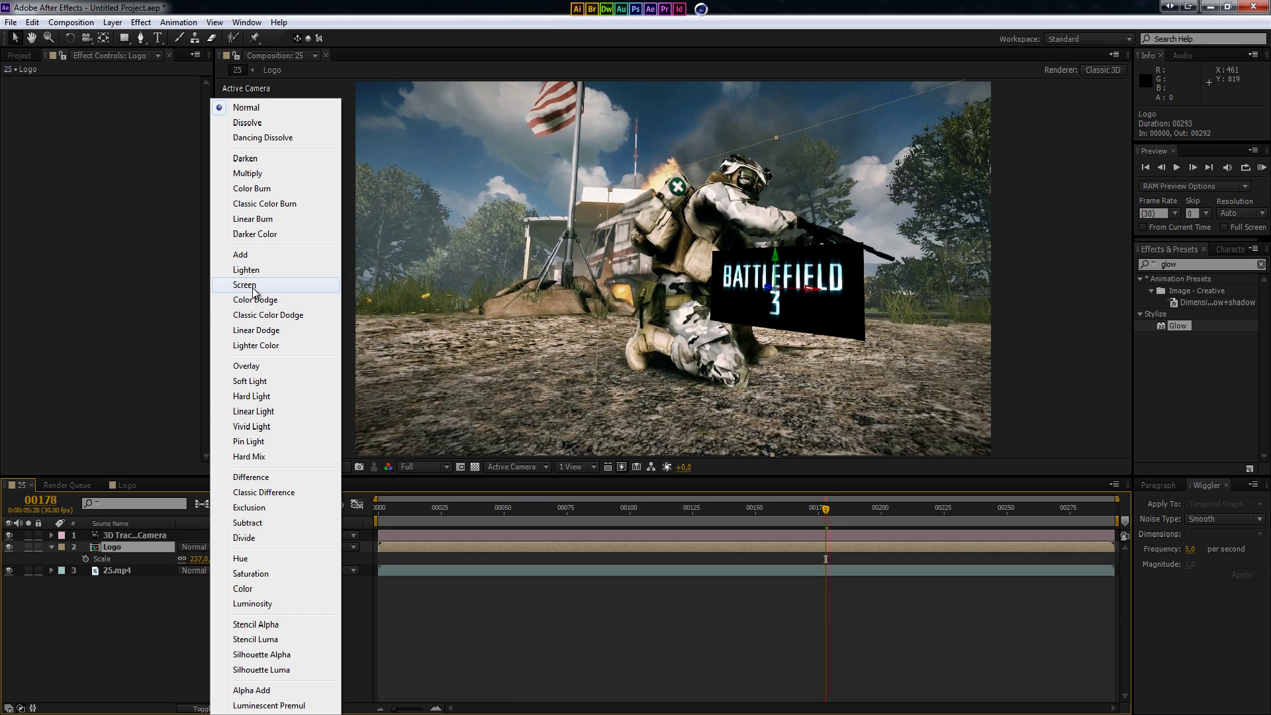
{"action": "left_click", "coordinate": [250, 284]}
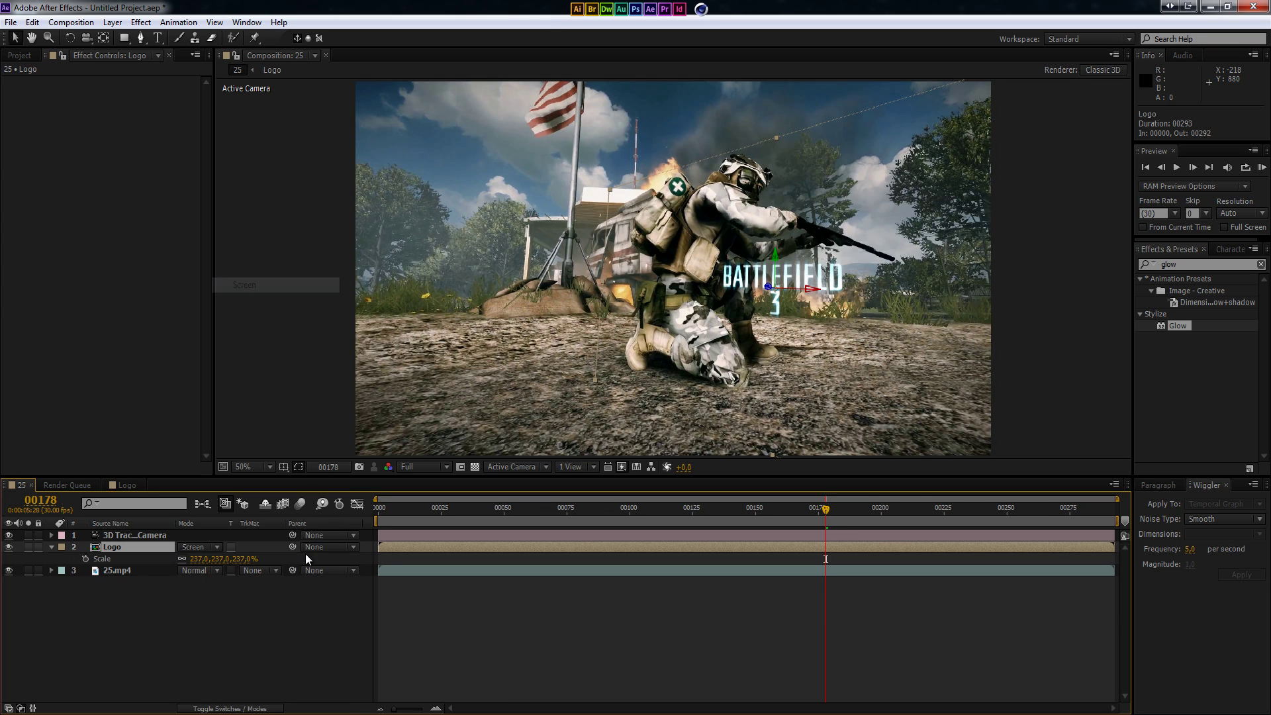
- Scale the Logo layer up to 285%
{"action": "left_click", "coordinate": [143, 546]}
{"action": "left_click_drag", "start_coordinate": [199, 561], "coordinate": [236, 566]}
{"action": "left_click", "coordinate": [109, 556]}
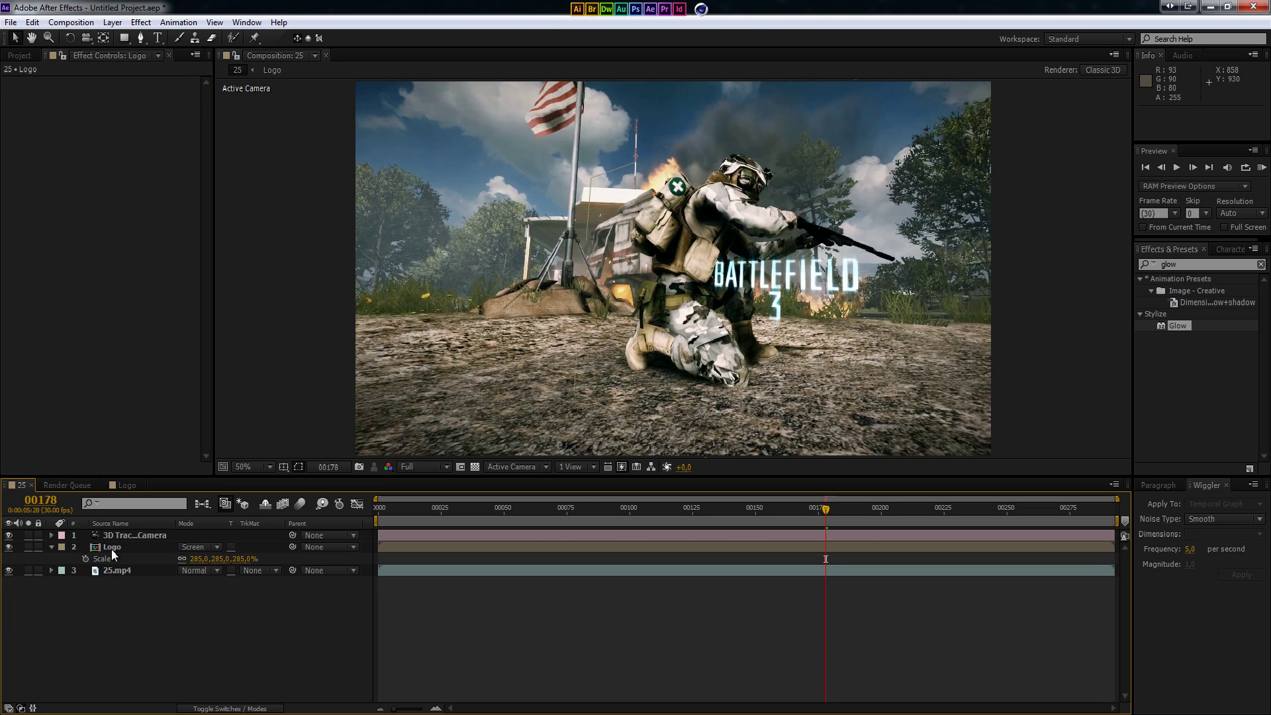
- Strengthen the glow on the logo image inside the Logo composition, with radius 35 and intensity 2
{"action": "double_click", "coordinate": [98, 547]}
{"action": "left_click", "coordinate": [114, 534]}
{"action": "left_click_drag", "start_coordinate": [125, 125], "coordinate": [216, 142]}
{"action": "left_click_drag", "start_coordinate": [134, 120], "coordinate": [116, 120]}
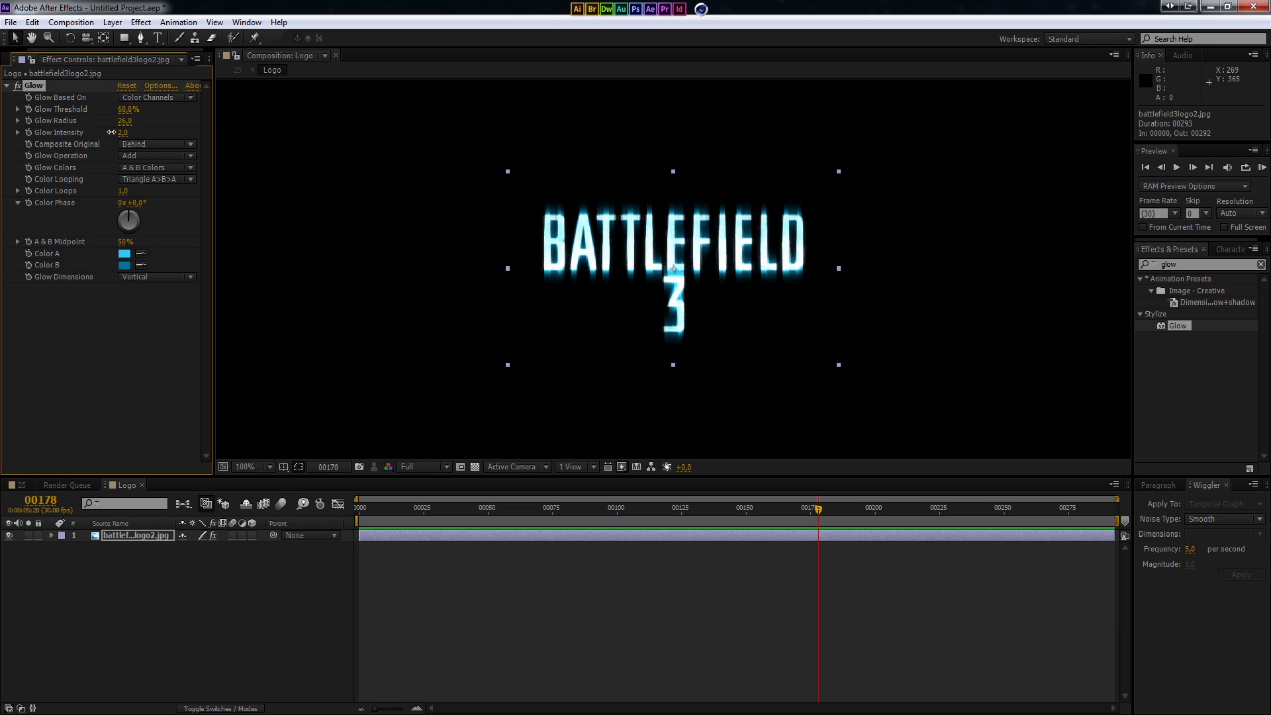
{"action": "left_click", "coordinate": [92, 518]}
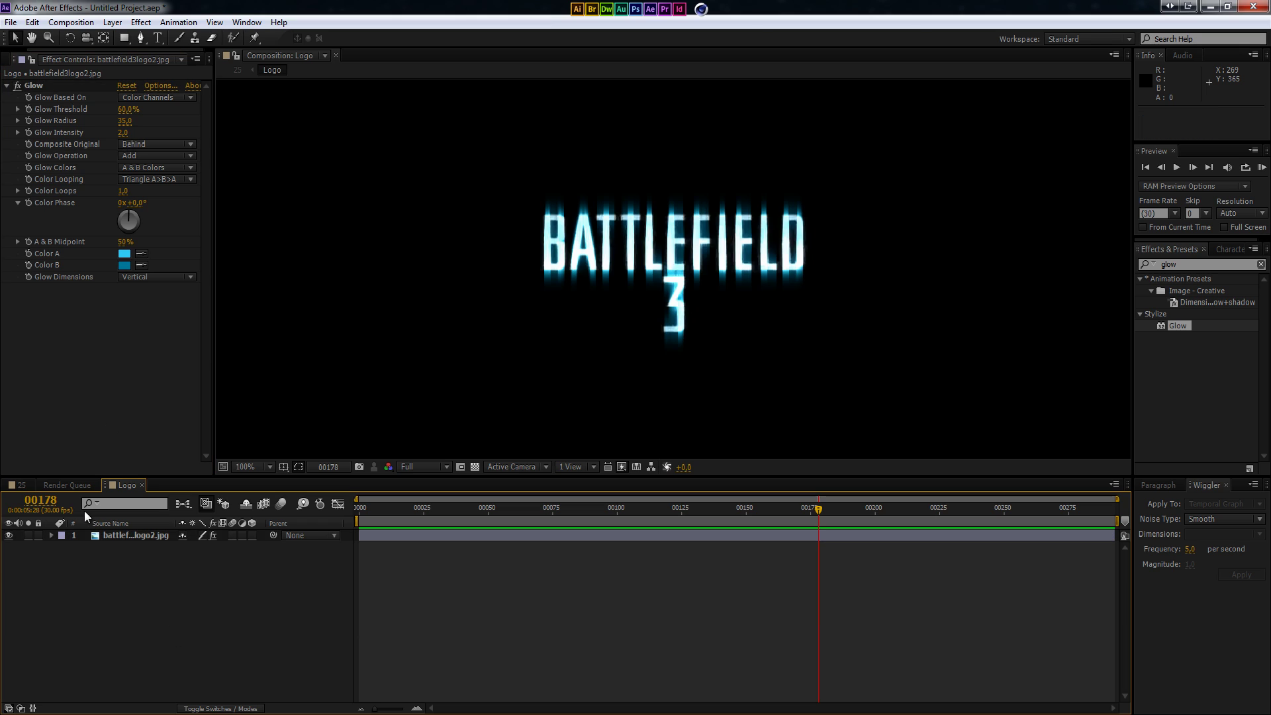
- Rotate the Logo layer slightly in 3D at frame 165 of composition 25 to match the scene's perspective
{"action": "left_click", "coordinate": [22, 486]}
{"action": "left_click_drag", "start_coordinate": [767, 511], "coordinate": [794, 512]}
{"action": "left_click", "coordinate": [748, 281]}
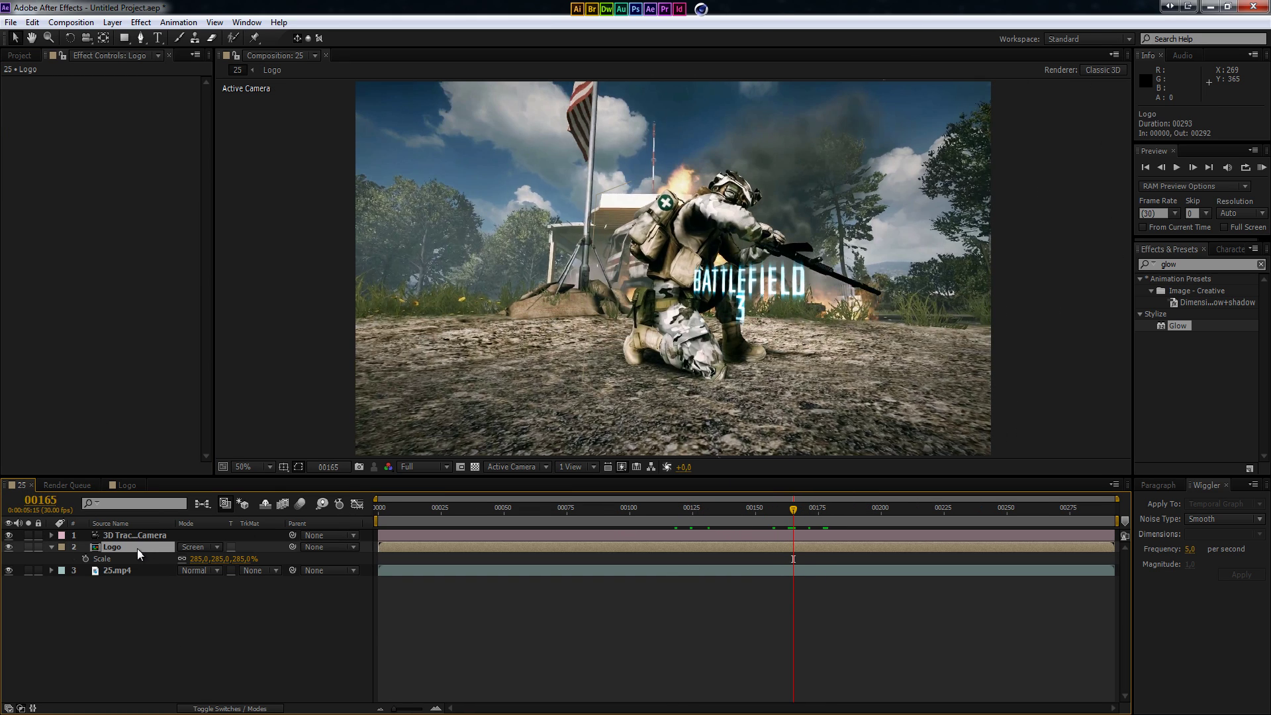
{"action": "key", "text": "w"}
{"action": "left_click_drag", "start_coordinate": [755, 284], "coordinate": [712, 294]}
{"action": "key", "text": "v"}
{"action": "left_click", "coordinate": [379, 608]}
- Nudge the Logo layer closer to the soldier and scrub back to frame 134 to check its placement
{"action": "left_click_drag", "start_coordinate": [793, 509], "coordinate": [901, 514]}
{"action": "left_click_drag", "start_coordinate": [773, 510], "coordinate": [813, 510]}
{"action": "left_click_drag", "start_coordinate": [801, 289], "coordinate": [781, 295]}
{"action": "left_click", "coordinate": [285, 595]}
{"action": "left_click_drag", "start_coordinate": [765, 506], "coordinate": [714, 513]}
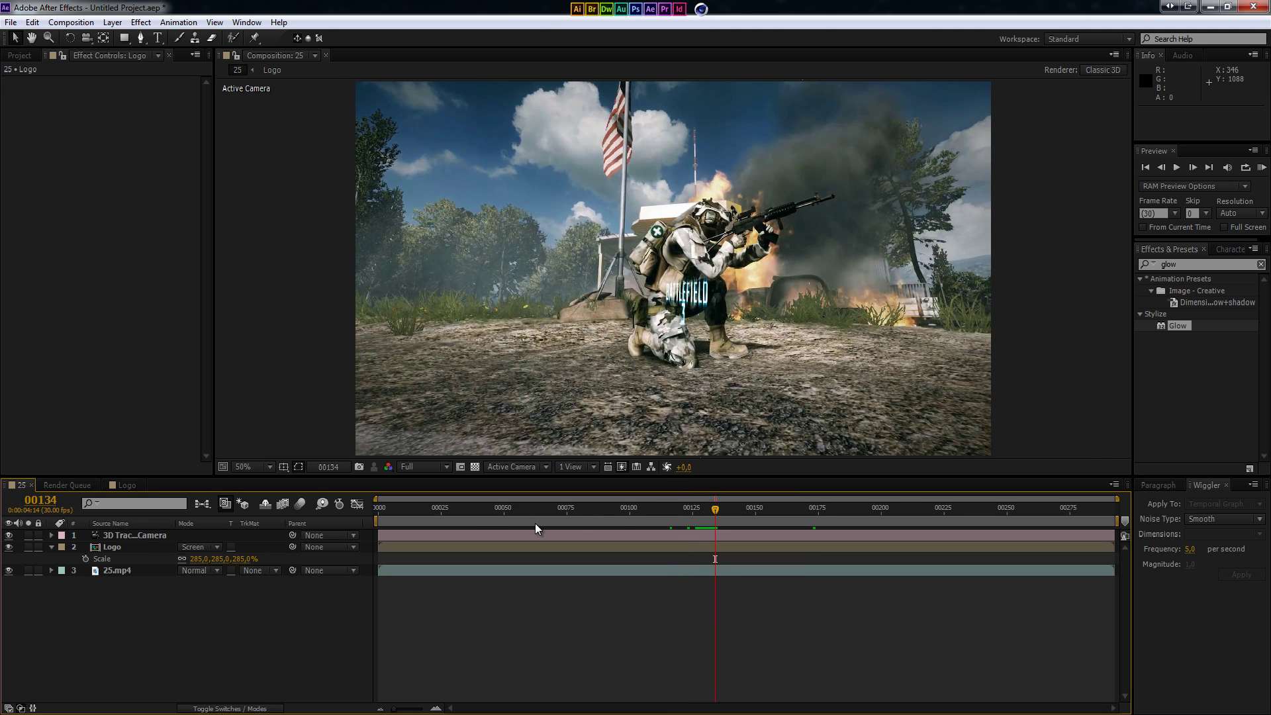
- Keyframe the Logo layer's opacity to fade in to 100% between frame 134 and about frame 149, and scrub to frame 190
{"action": "left_click", "coordinate": [126, 545]}
{"action": "key", "text": "t"}
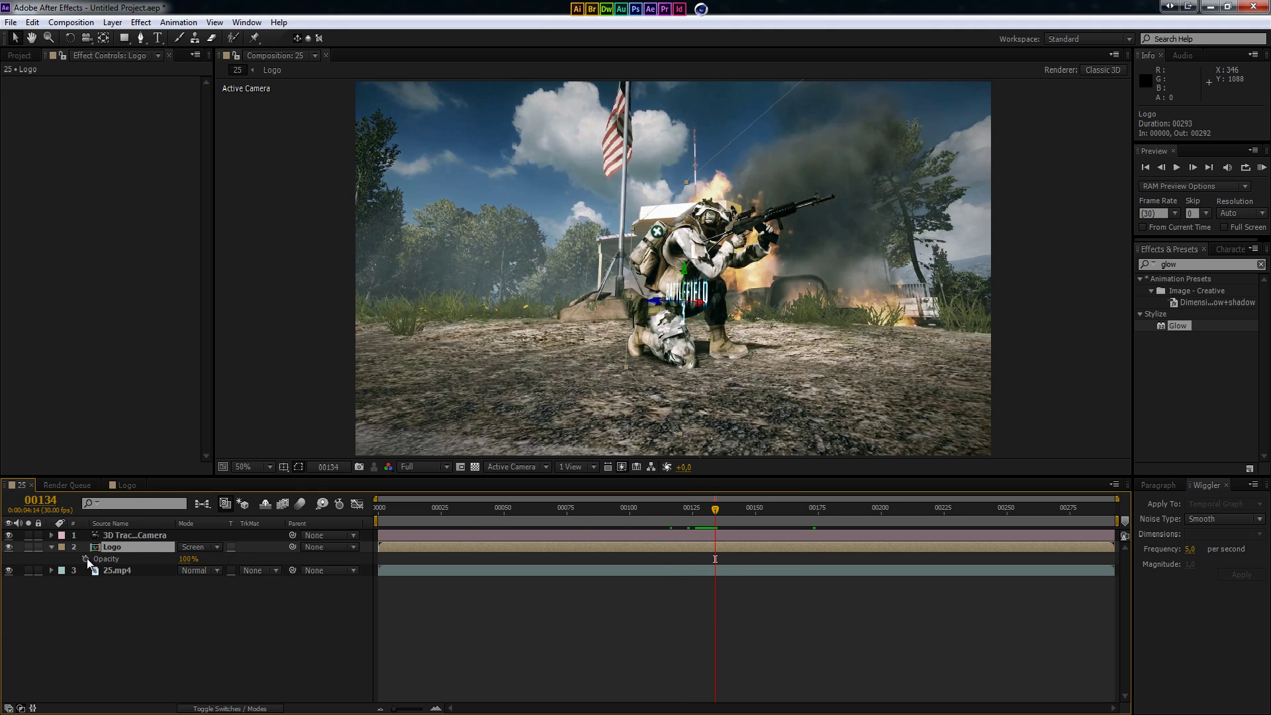
{"action": "left_click", "coordinate": [85, 559]}
{"action": "left_click_drag", "start_coordinate": [714, 562], "coordinate": [726, 564]}
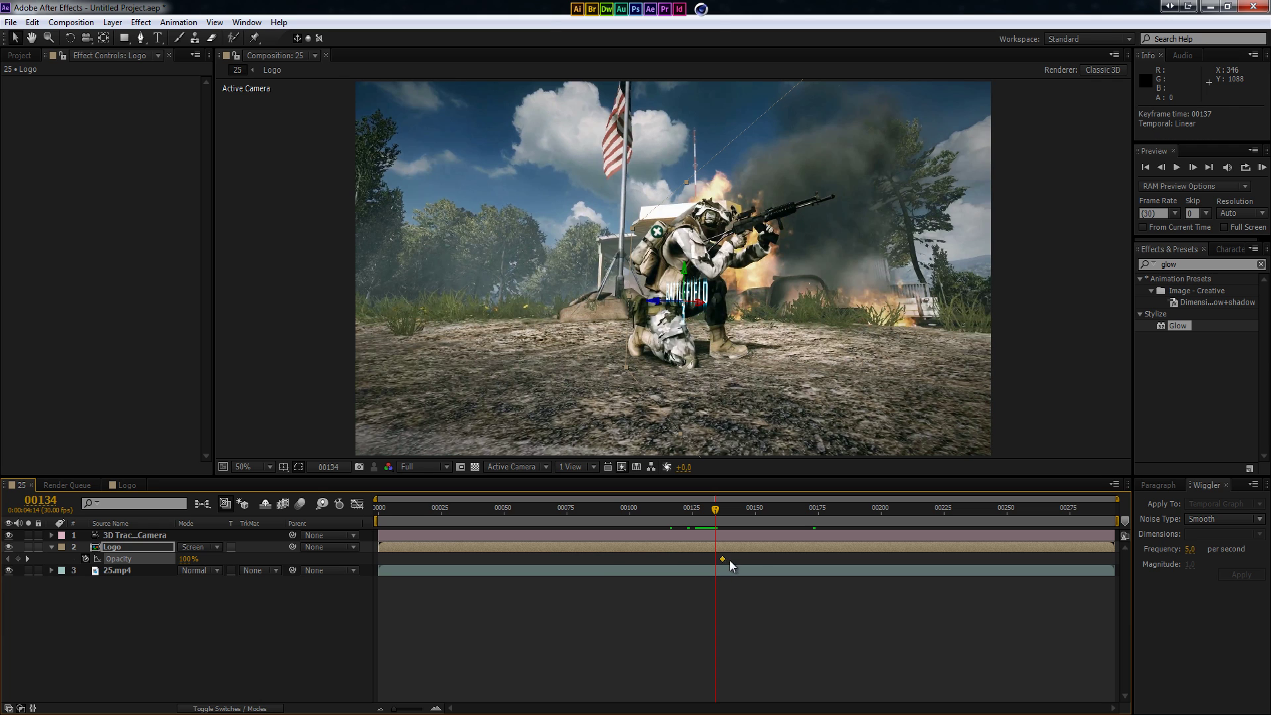
{"action": "left_click_drag", "start_coordinate": [189, 561], "coordinate": [115, 566]}
{"action": "left_click_drag", "start_coordinate": [725, 505], "coordinate": [855, 531]}
{"action": "left_click", "coordinate": [275, 621]}
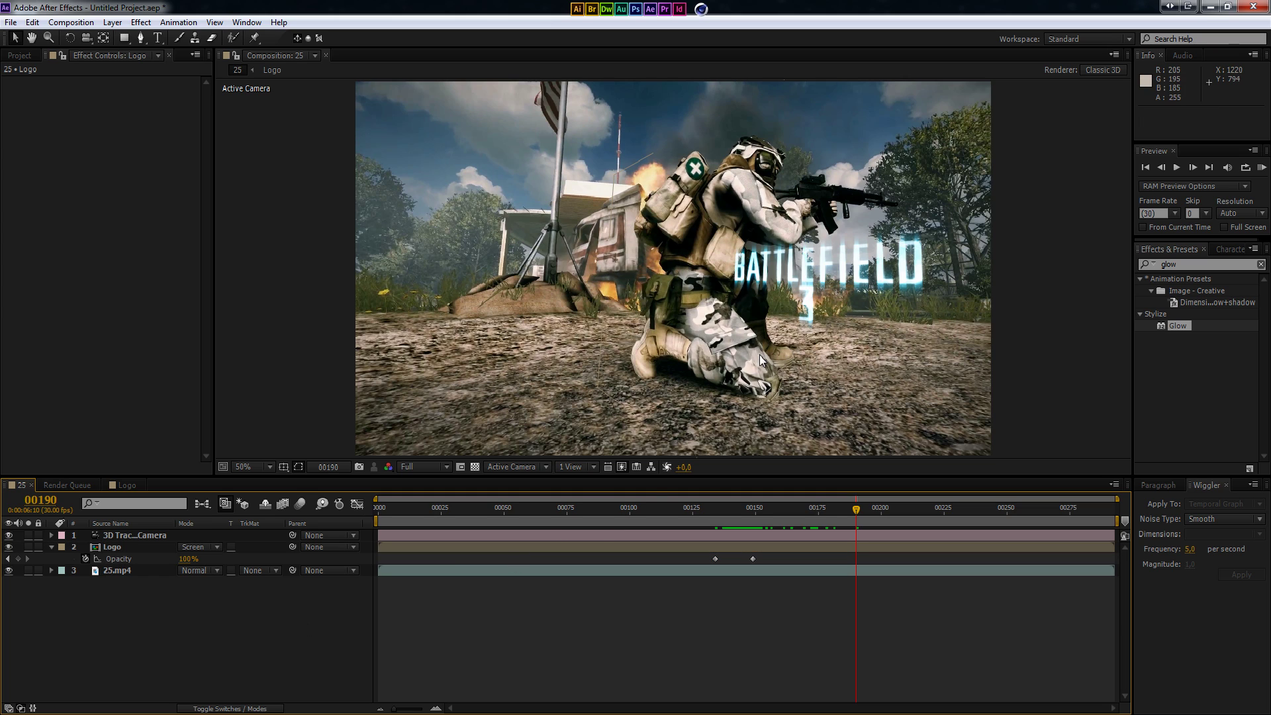
- Pre-compose all three layers into a new composition named Total, moving all attributes into it
{"action": "left_click_drag", "start_coordinate": [196, 620], "coordinate": [21, 458]}
{"action": "left_click_drag", "start_coordinate": [200, 638], "coordinate": [41, 510]}
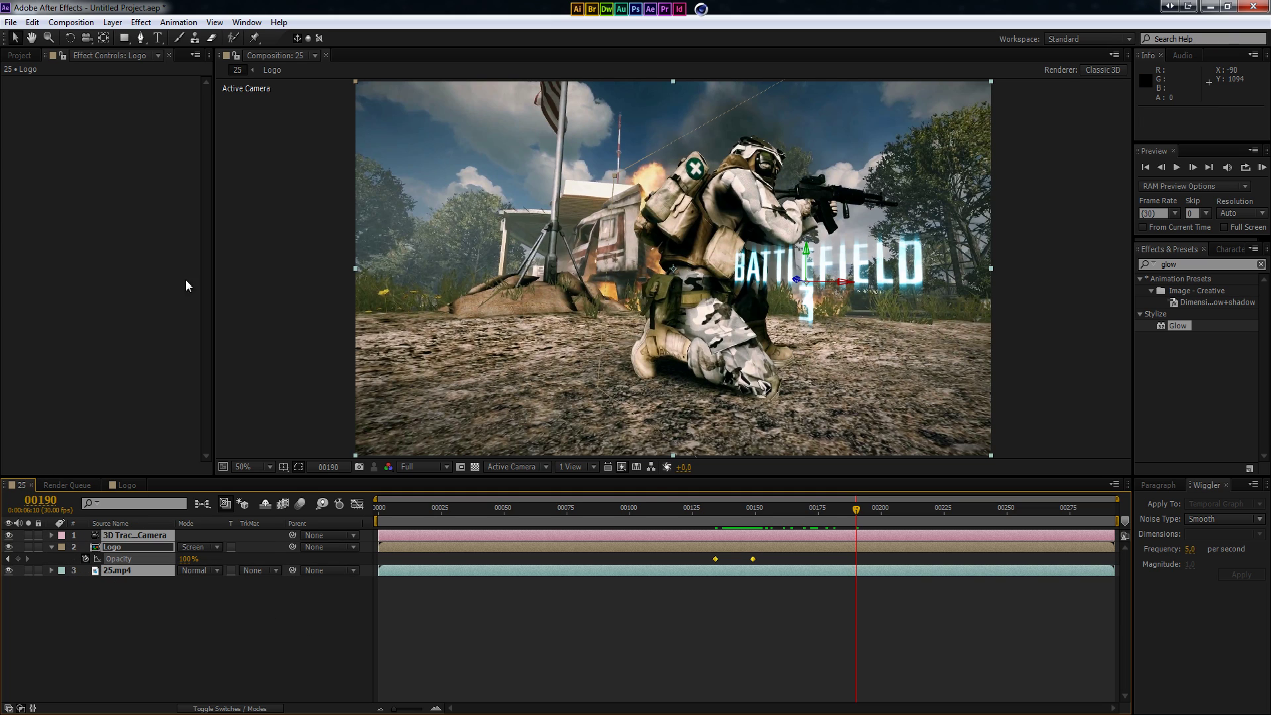
{"action": "left_click", "coordinate": [113, 22]}
{"action": "left_click", "coordinate": [159, 527]}
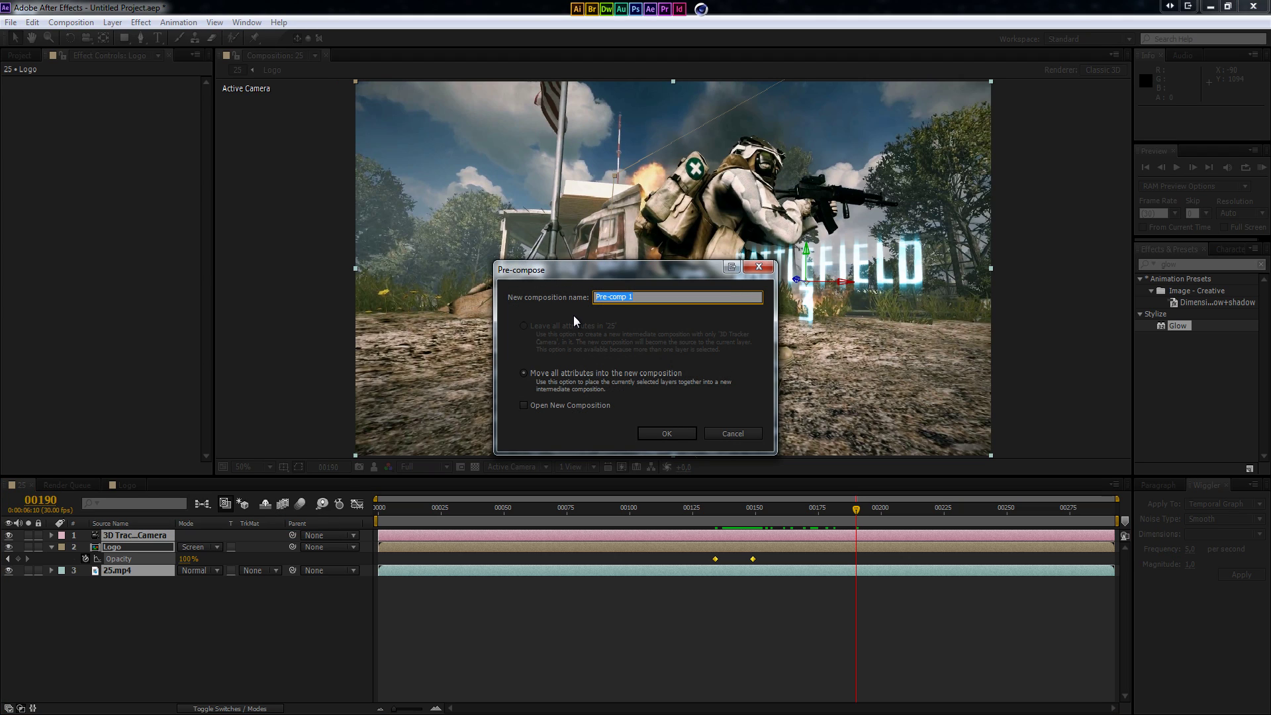
{"action": "type", "text": "Total"}
{"action": "key", "text": "Return"}
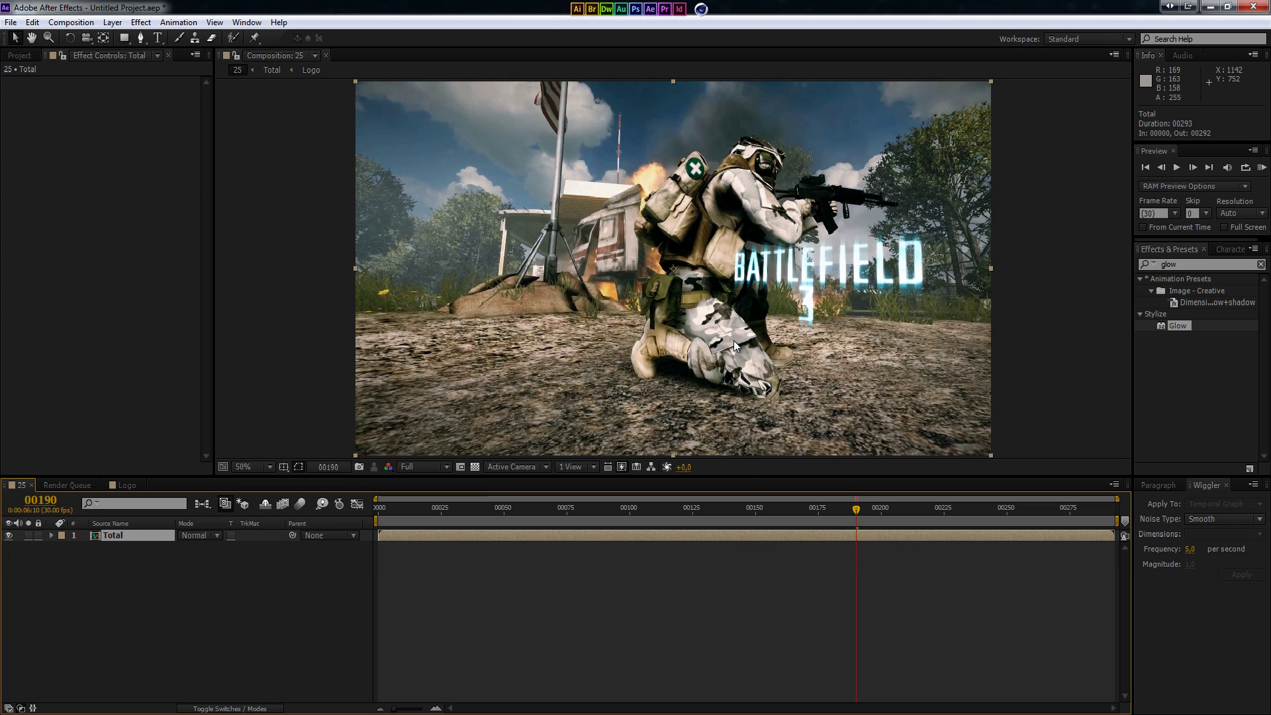
- Add Scale and Rotation keyframes to the Total layer at frame 0
{"action": "left_click_drag", "start_coordinate": [641, 510], "coordinate": [368, 515]}
{"action": "key", "text": "s"}
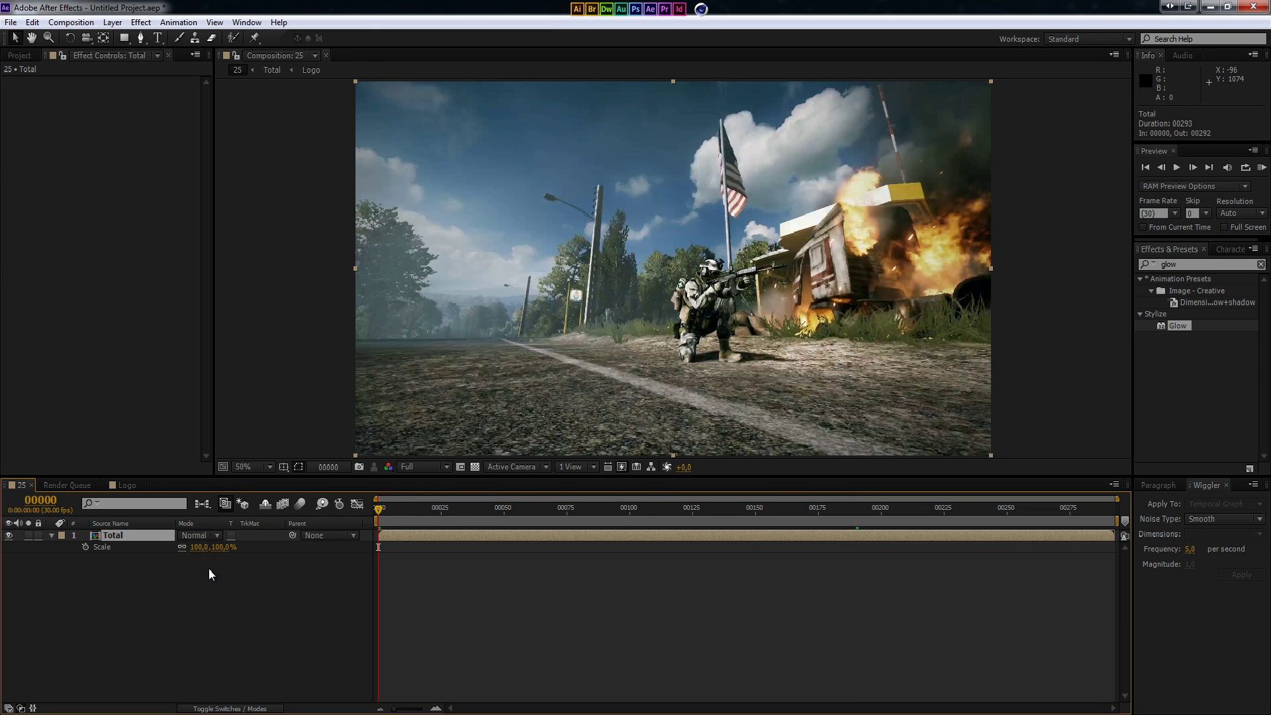
{"action": "key", "text": "shift+r"}
{"action": "left_click", "coordinate": [85, 547]}
{"action": "left_click", "coordinate": [86, 559]}
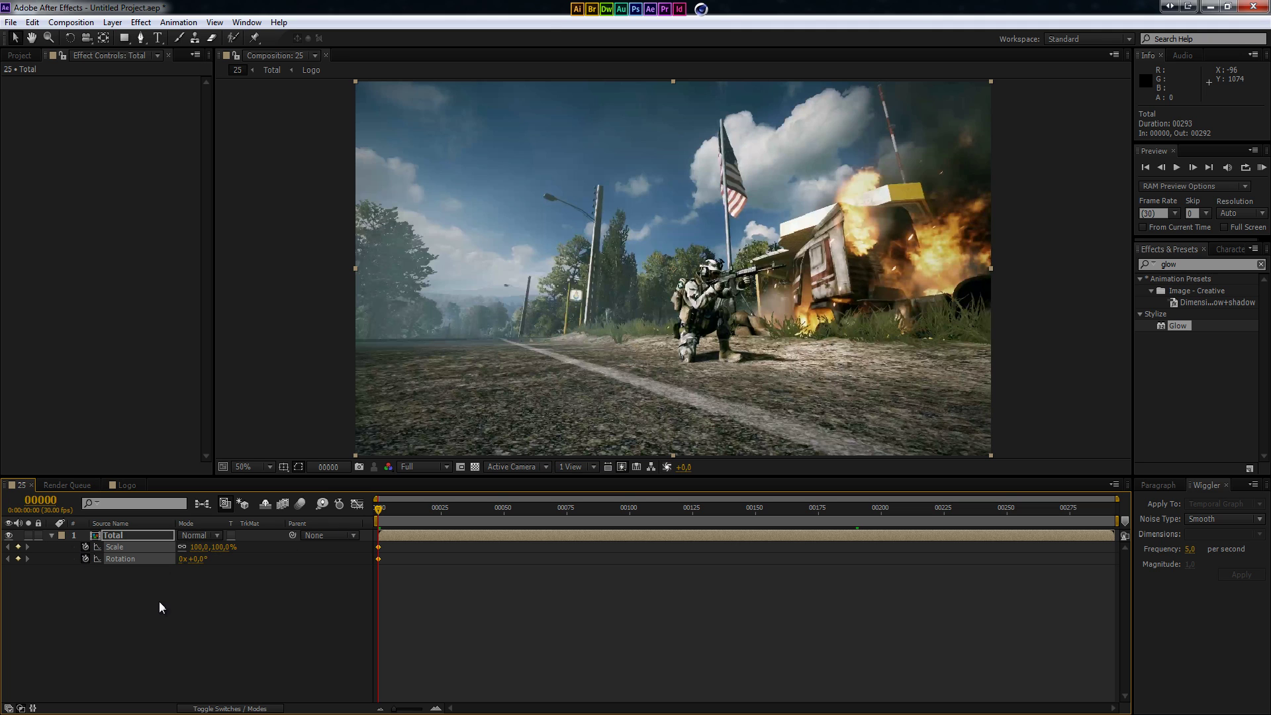
- Add 100% Scale and 0° Rotation keyframes at frame 292, and enlarge and tilt the Total layer clockwise at frame 0
{"action": "left_click_drag", "start_coordinate": [510, 512], "coordinate": [1114, 516]}
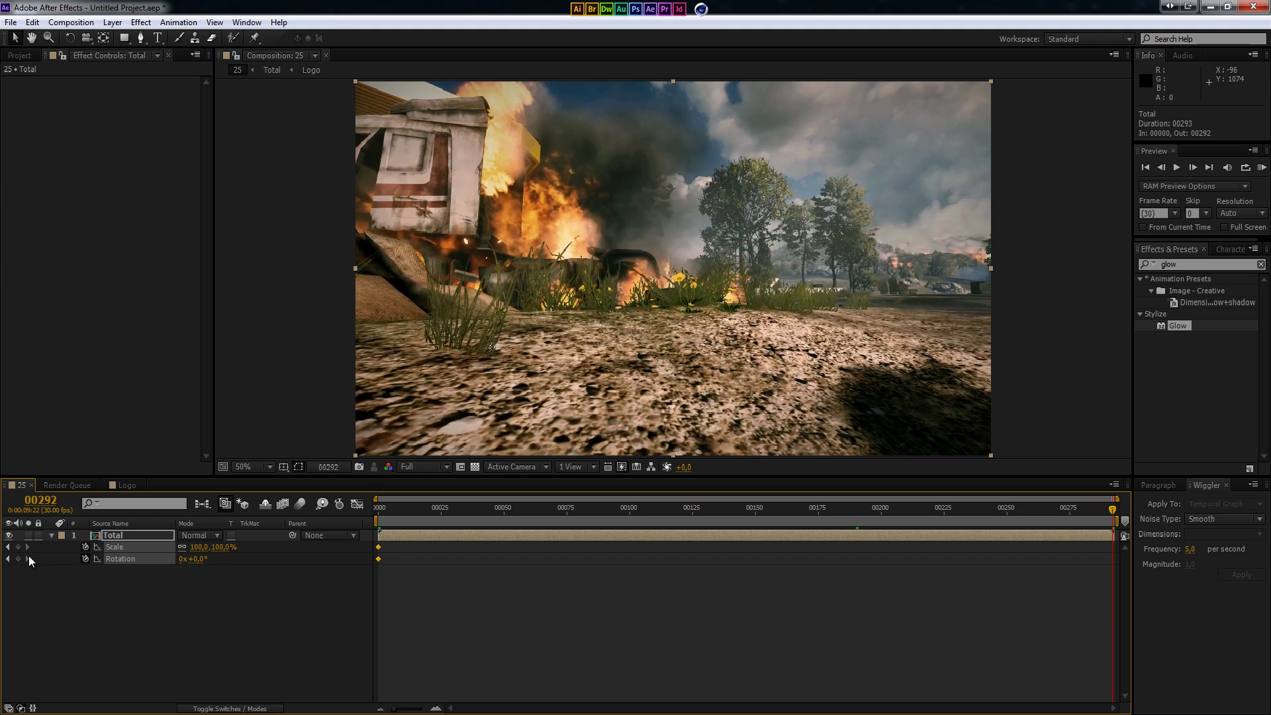
{"action": "left_click", "coordinate": [375, 513]}
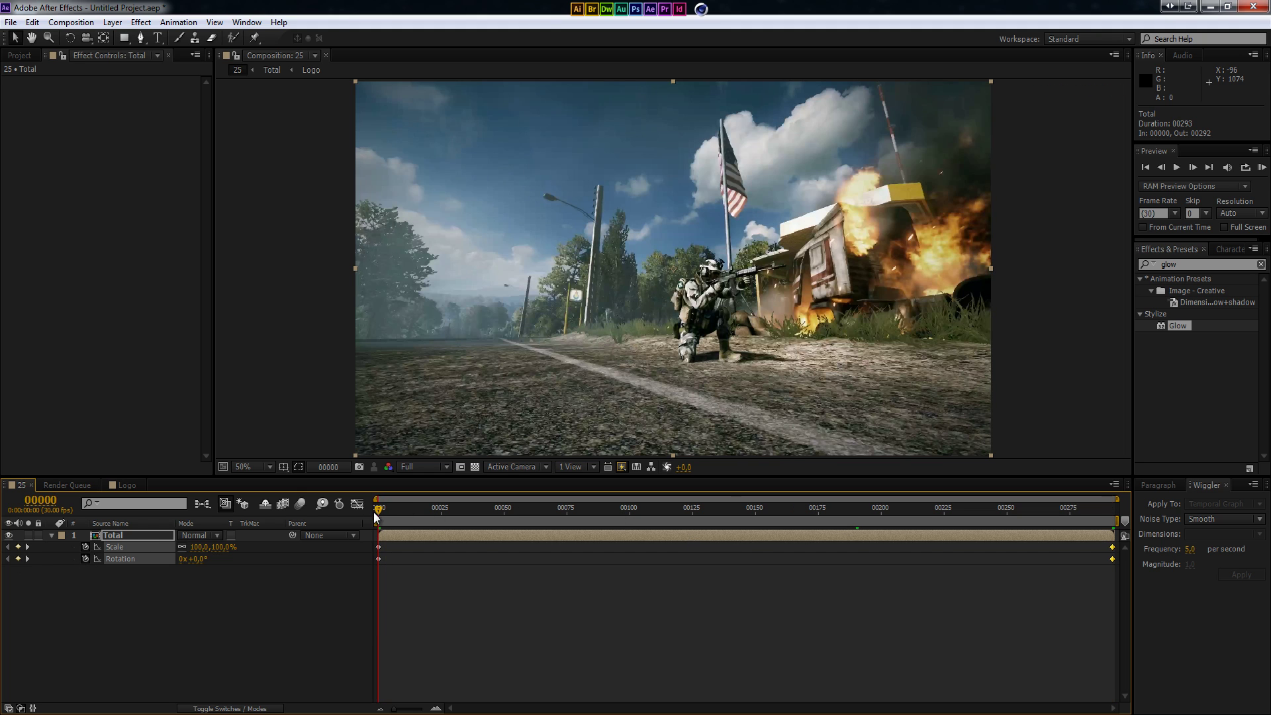
{"action": "mouse_move", "coordinate": [198, 548]}
{"action": "left_mouse_down"}
{"action": "mouse_move", "coordinate": [226, 556]}
{"action": "mouse_move", "coordinate": [201, 561]}
{"action": "left_mouse_up"}
{"action": "left_click", "coordinate": [489, 526]}
- Set the preview resolution to Half and scrub through the Total layer's zoom and rotation, keeping its edges outside the frame
{"action": "left_click_drag", "start_coordinate": [383, 511], "coordinate": [677, 519]}
{"action": "scroll", "coordinate": [670, 319], "scroll_direction": "down", "scroll_amount": 2}
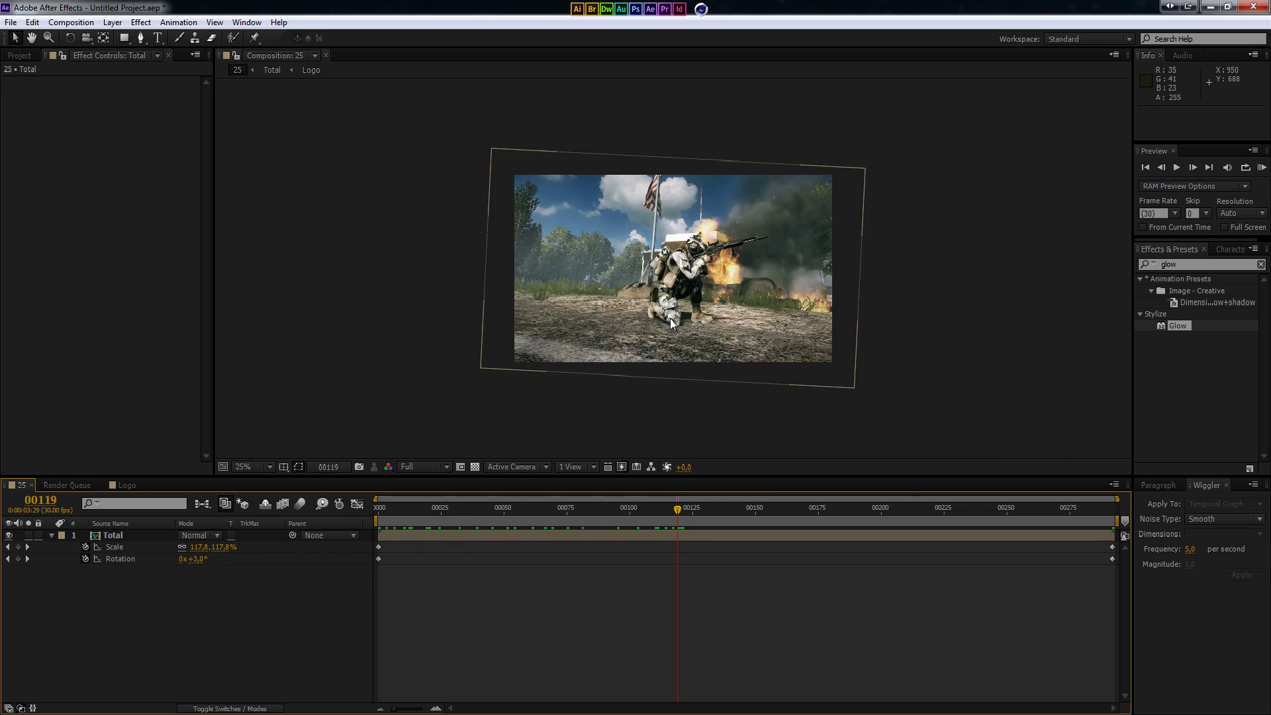
{"action": "left_click", "coordinate": [599, 508]}
{"action": "left_click", "coordinate": [431, 467]}
{"action": "left_click", "coordinate": [431, 519]}
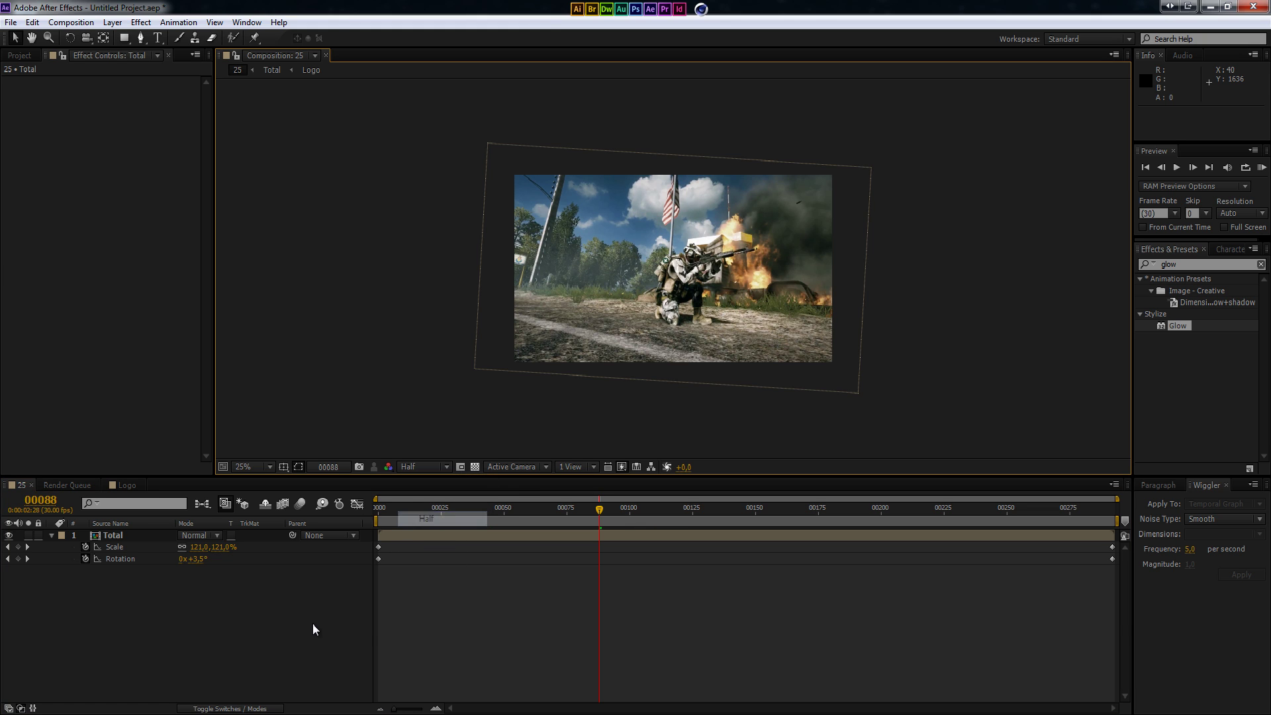
{"action": "key", "text": "space"}
{"action": "left_click_drag", "start_coordinate": [464, 520], "coordinate": [770, 513]}
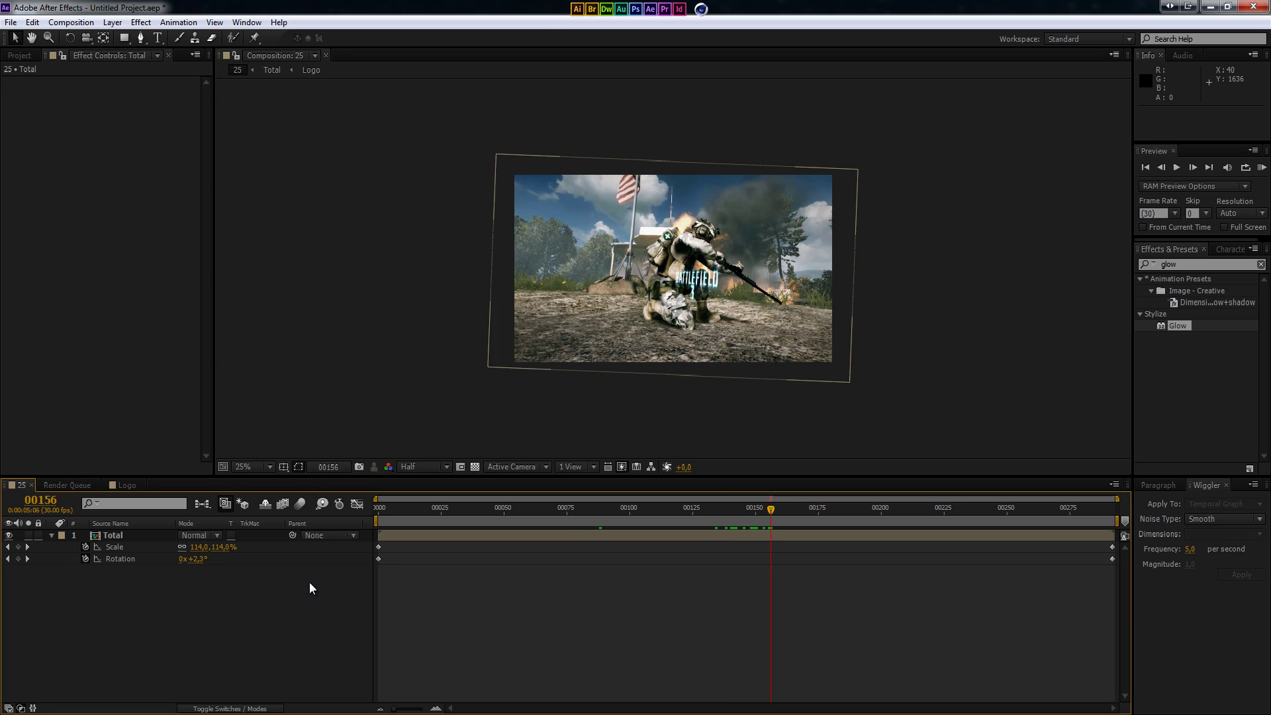
{"action": "left_click_drag", "start_coordinate": [478, 513], "coordinate": [462, 513]}
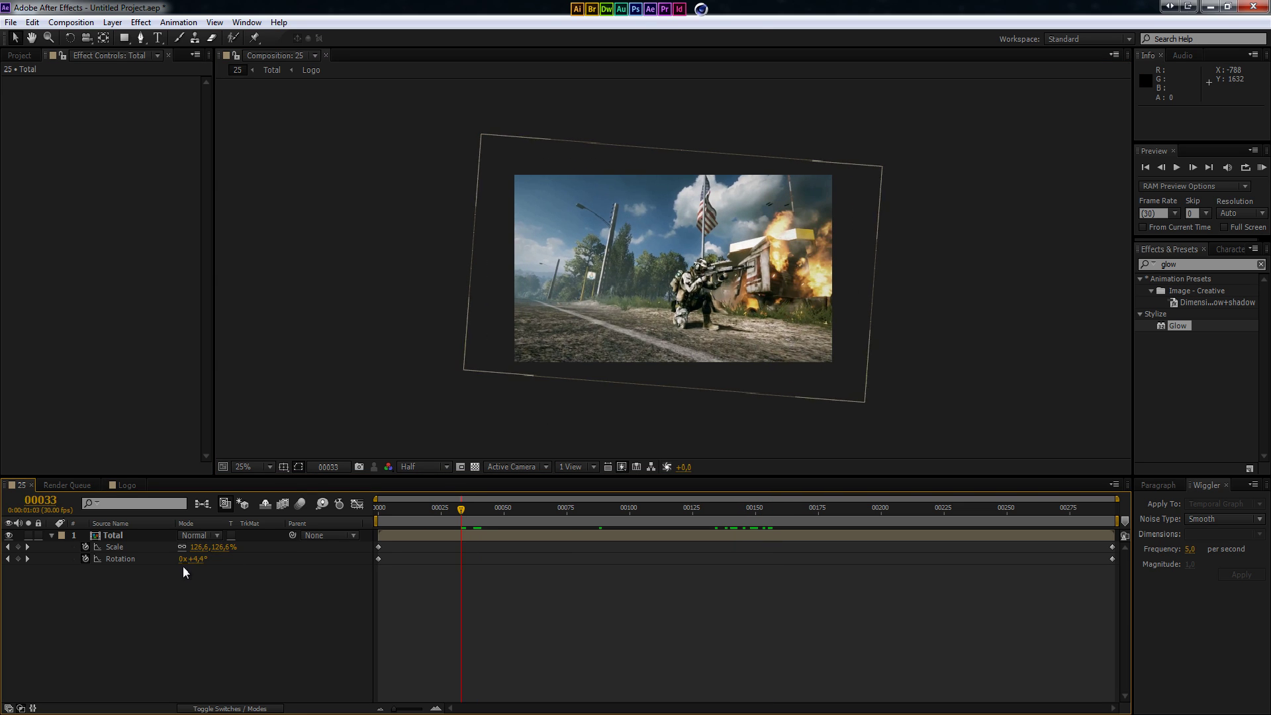
- Keyframe the Total layer's opacity to fade in from 0% at frame 0 to 100% at frame 33
{"action": "left_click", "coordinate": [142, 534]}
{"action": "key", "text": "t"}
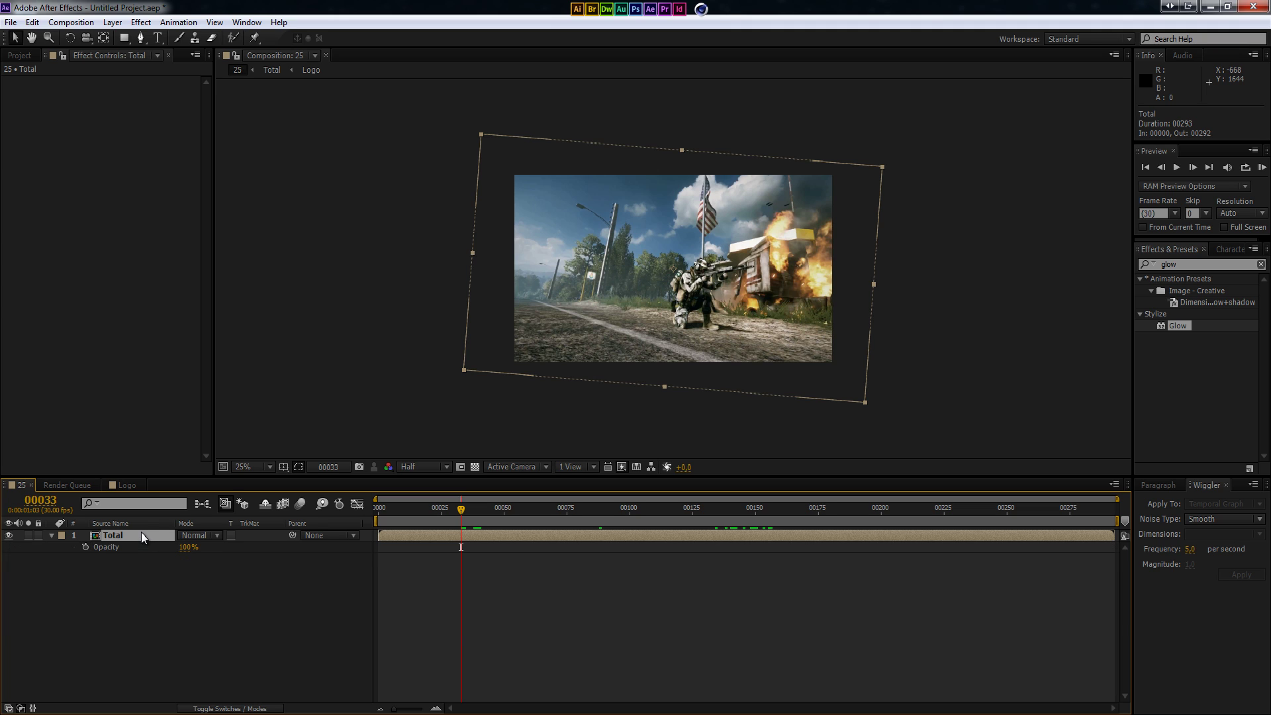
{"action": "left_click", "coordinate": [85, 547]}
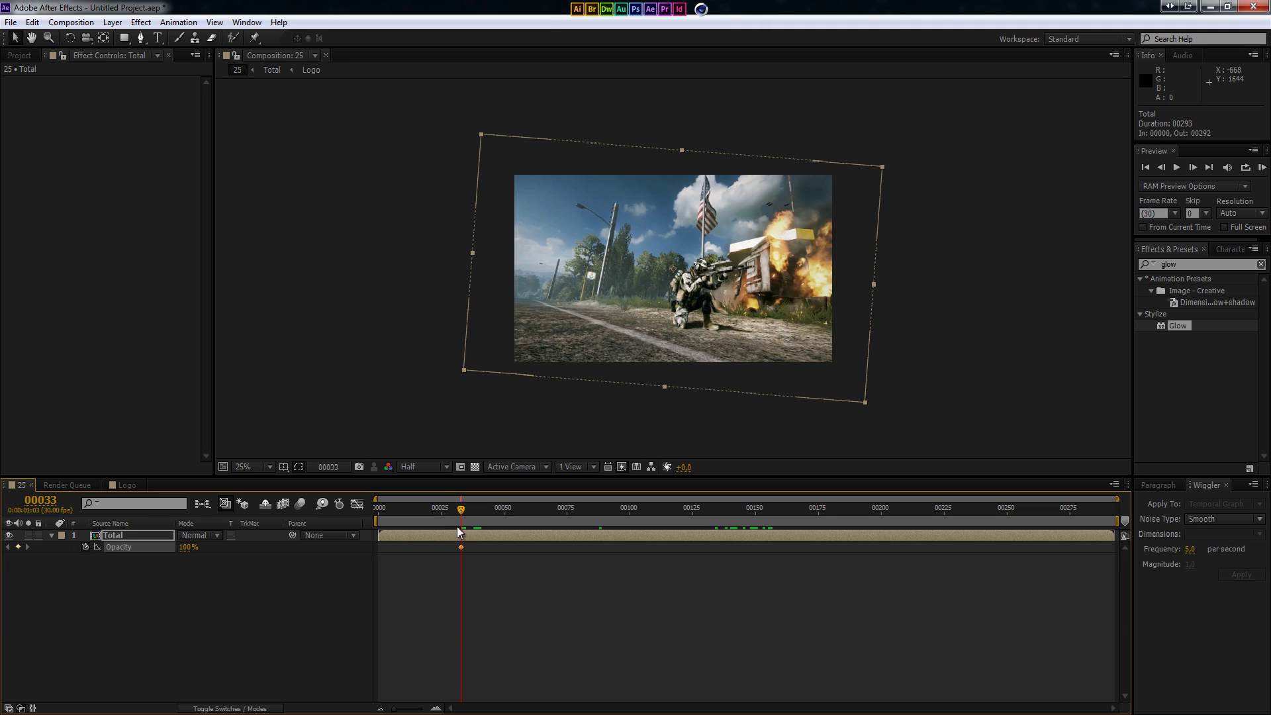
{"action": "left_click_drag", "start_coordinate": [446, 518], "coordinate": [329, 514]}
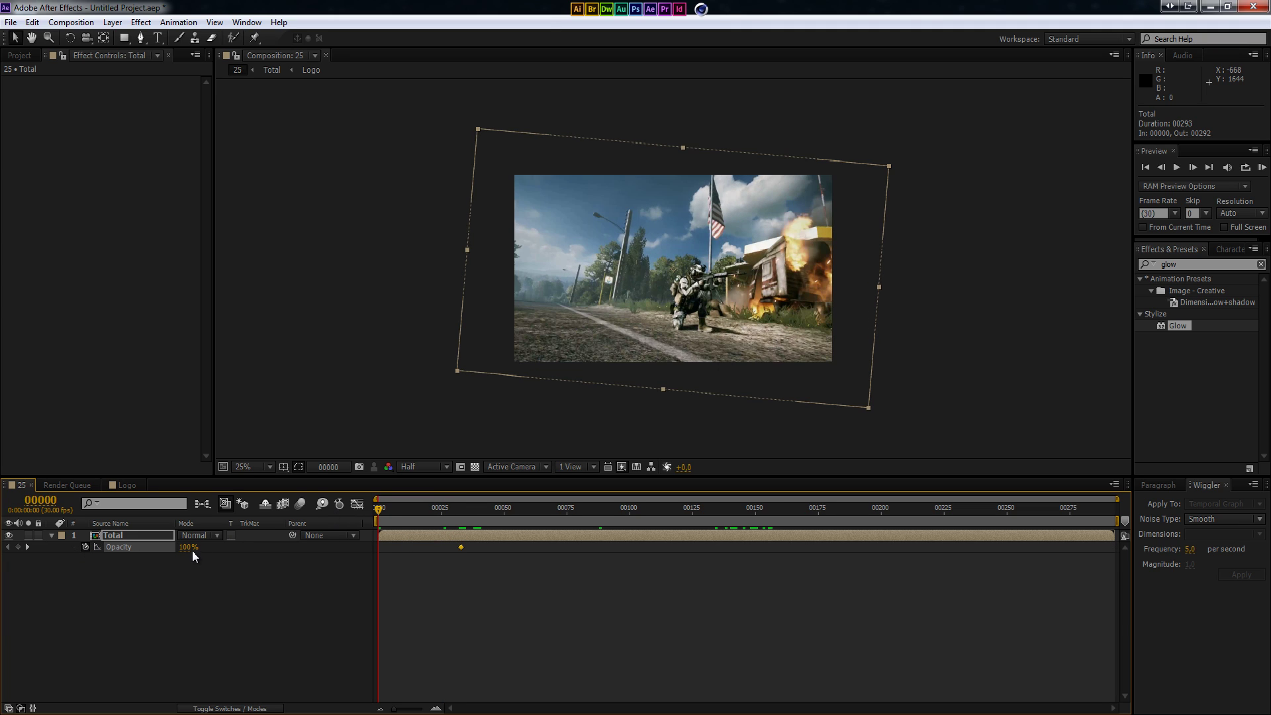
{"action": "left_click_drag", "start_coordinate": [192, 550], "coordinate": [111, 547]}
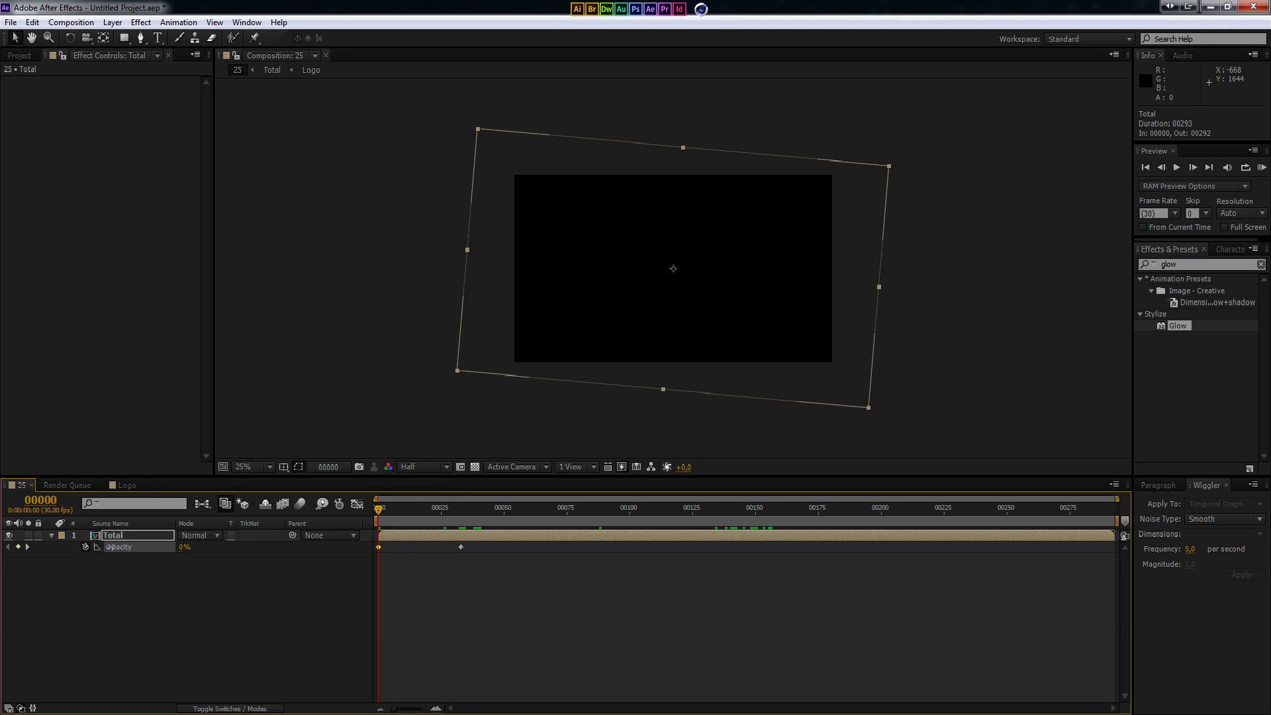
- Keyframe the Total layer's opacity to fade out from 100% at frame 267 through frame 292
{"action": "left_click_drag", "start_coordinate": [381, 526], "coordinate": [1050, 515]}
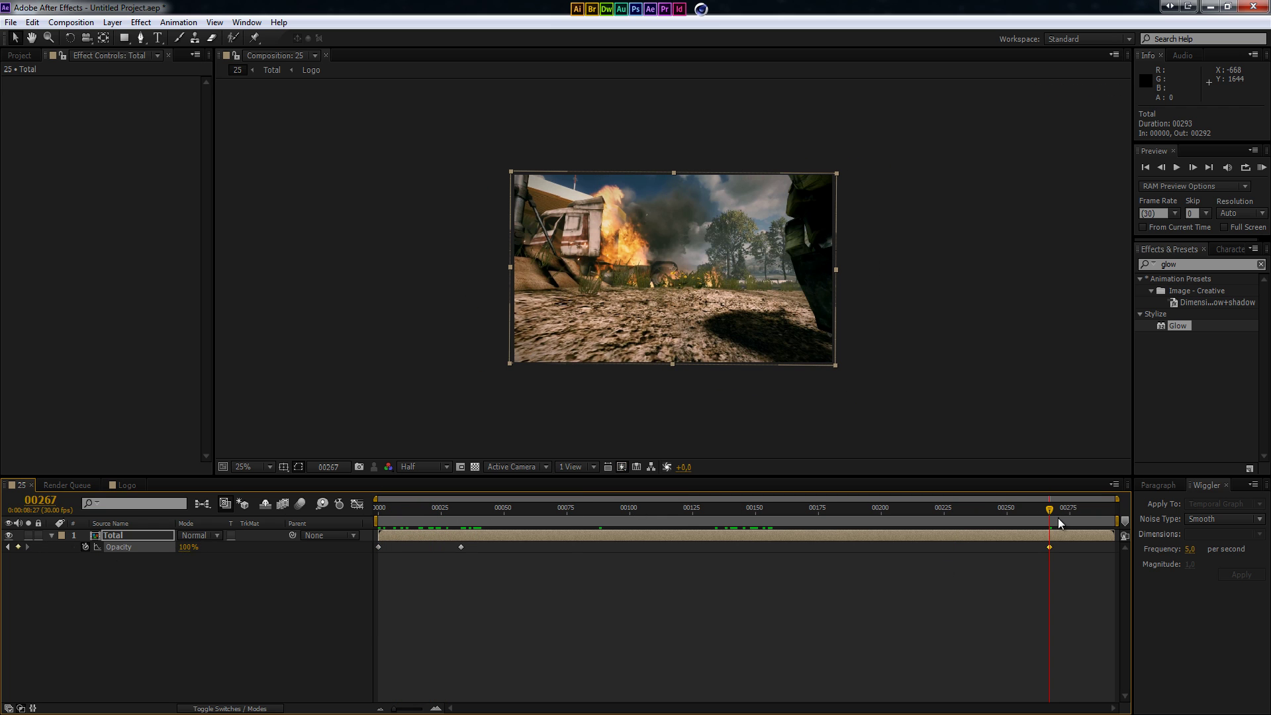
{"action": "left_click_drag", "start_coordinate": [1062, 506], "coordinate": [1123, 510]}
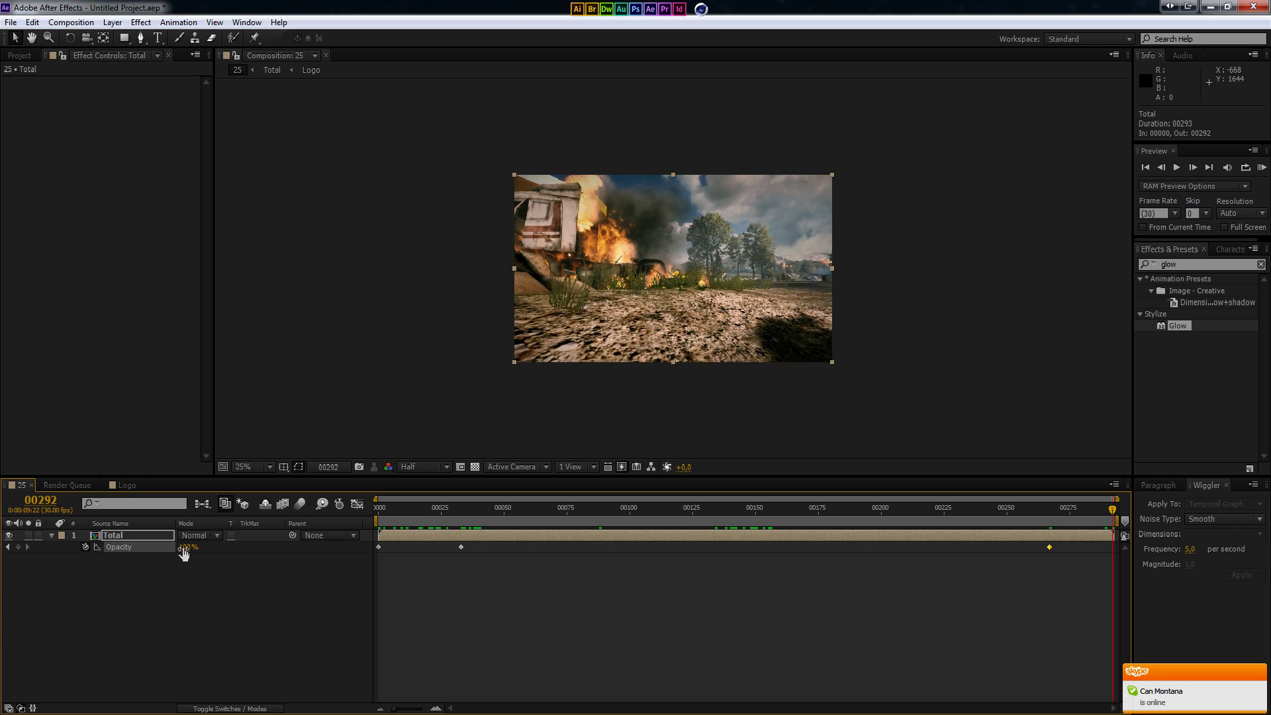
{"action": "left_click_drag", "start_coordinate": [184, 555], "coordinate": [117, 561]}
{"action": "left_click", "coordinate": [526, 563]}
{"action": "left_click_drag", "start_coordinate": [667, 519], "coordinate": [823, 510]}
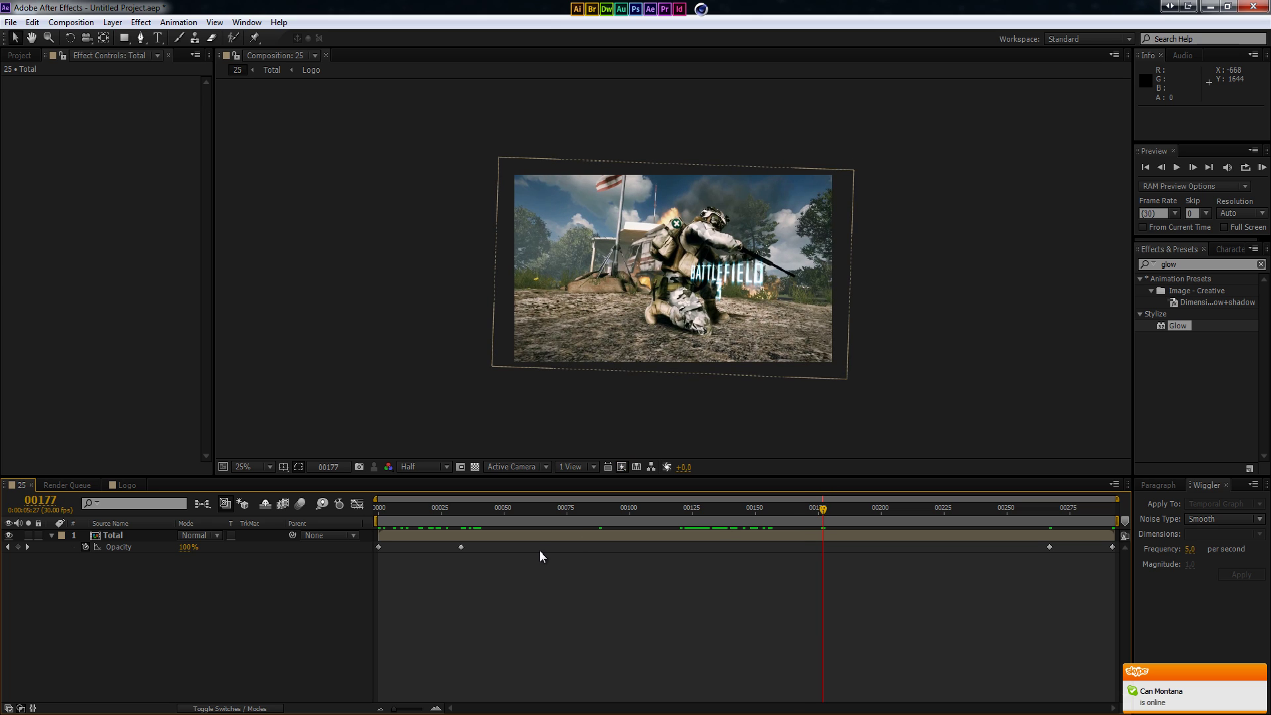
- Add an adjustment layer above the Total layer and apply the Curves effect to it
{"action": "left_click", "coordinate": [114, 536]}
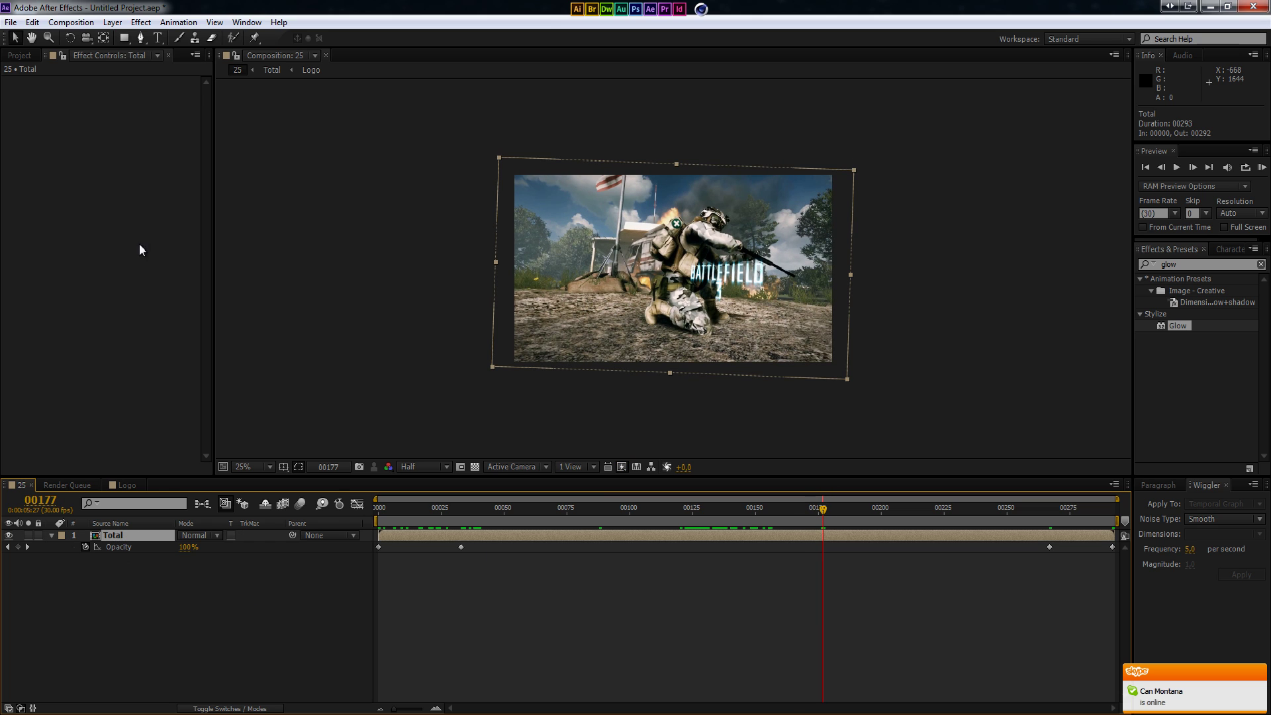
{"action": "left_click", "coordinate": [112, 22]}
{"action": "mouse_move", "coordinate": [132, 38]}
{"action": "left_click", "coordinate": [387, 129]}
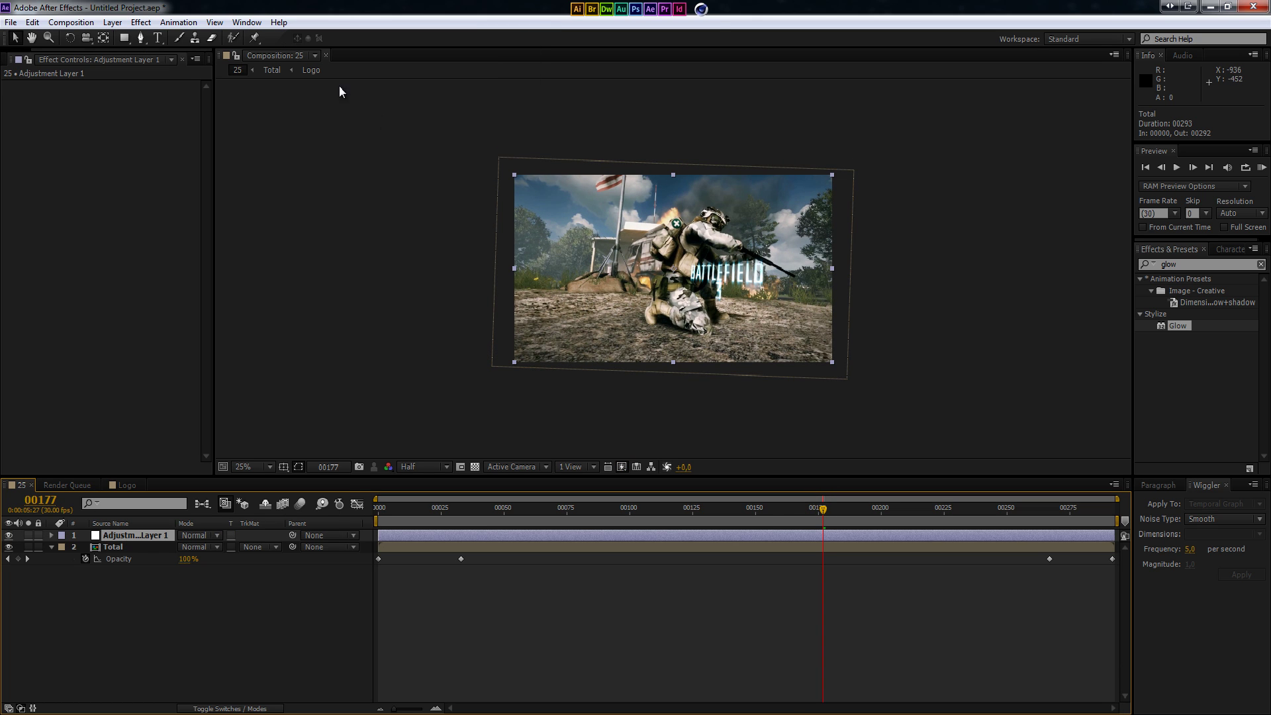
{"action": "left_click", "coordinate": [141, 22]}
{"action": "mouse_move", "coordinate": [188, 151]}
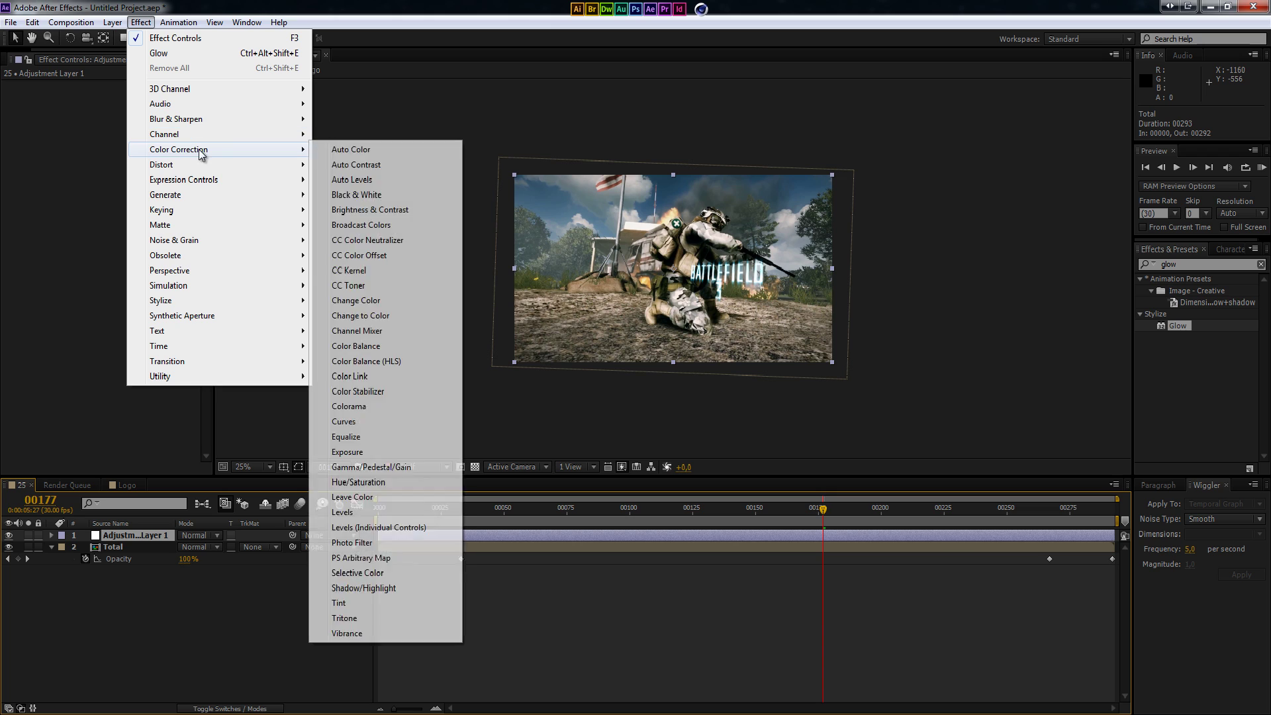
{"action": "left_click", "coordinate": [343, 423]}
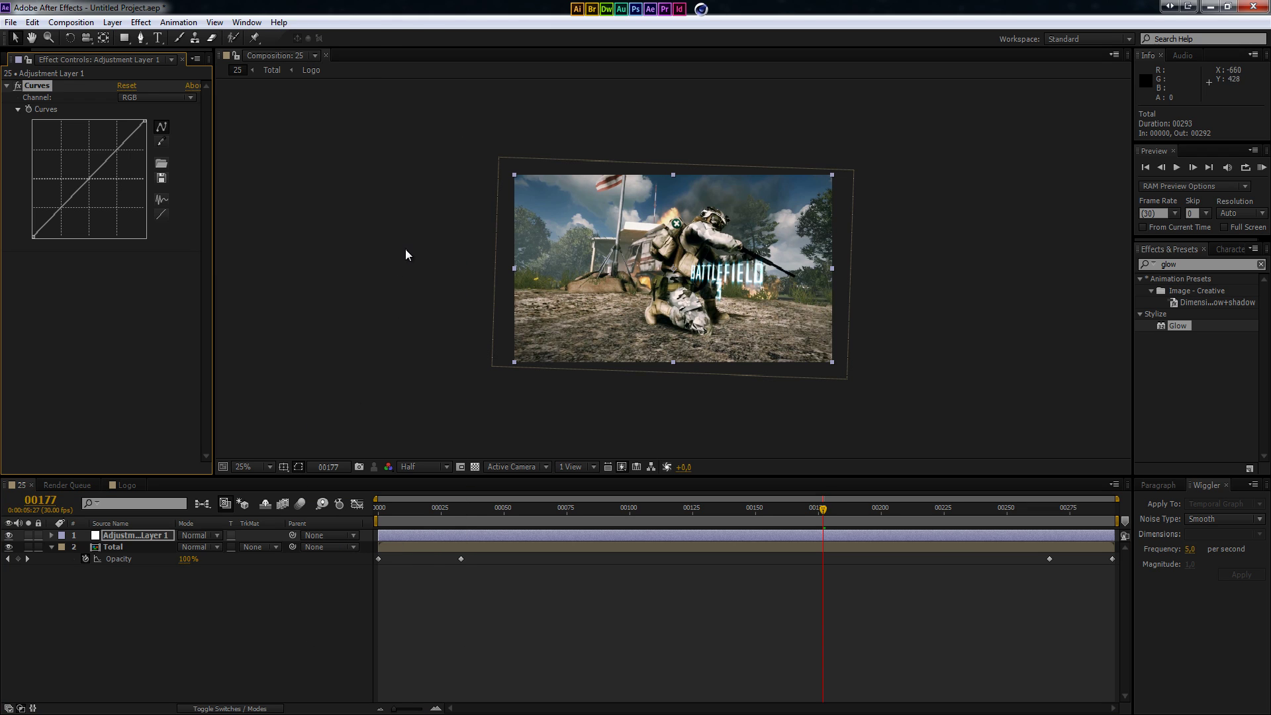
- Slightly lower the midpoints of the Red and Green channel curves on the adjustment layer
{"action": "left_click", "coordinate": [129, 98]}
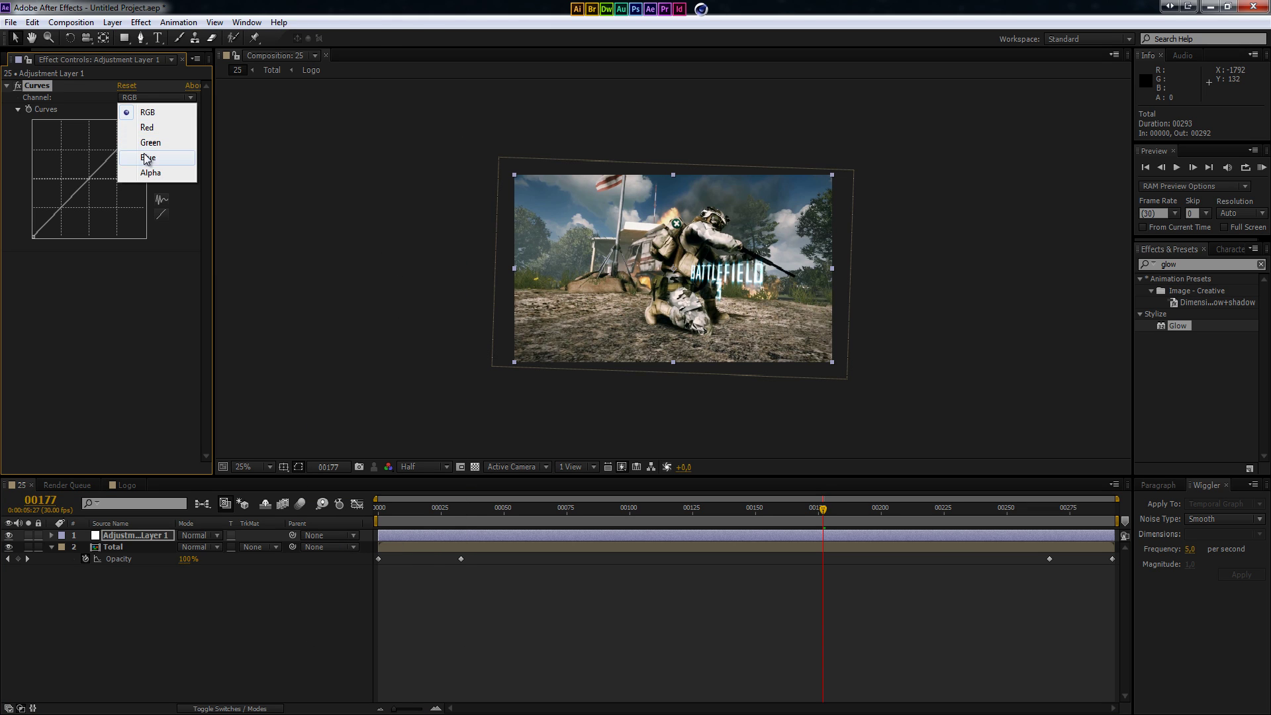
{"action": "left_click", "coordinate": [147, 129]}
{"action": "left_click_drag", "start_coordinate": [90, 179], "coordinate": [94, 185]}
{"action": "left_click", "coordinate": [159, 100]}
{"action": "left_click", "coordinate": [147, 141]}
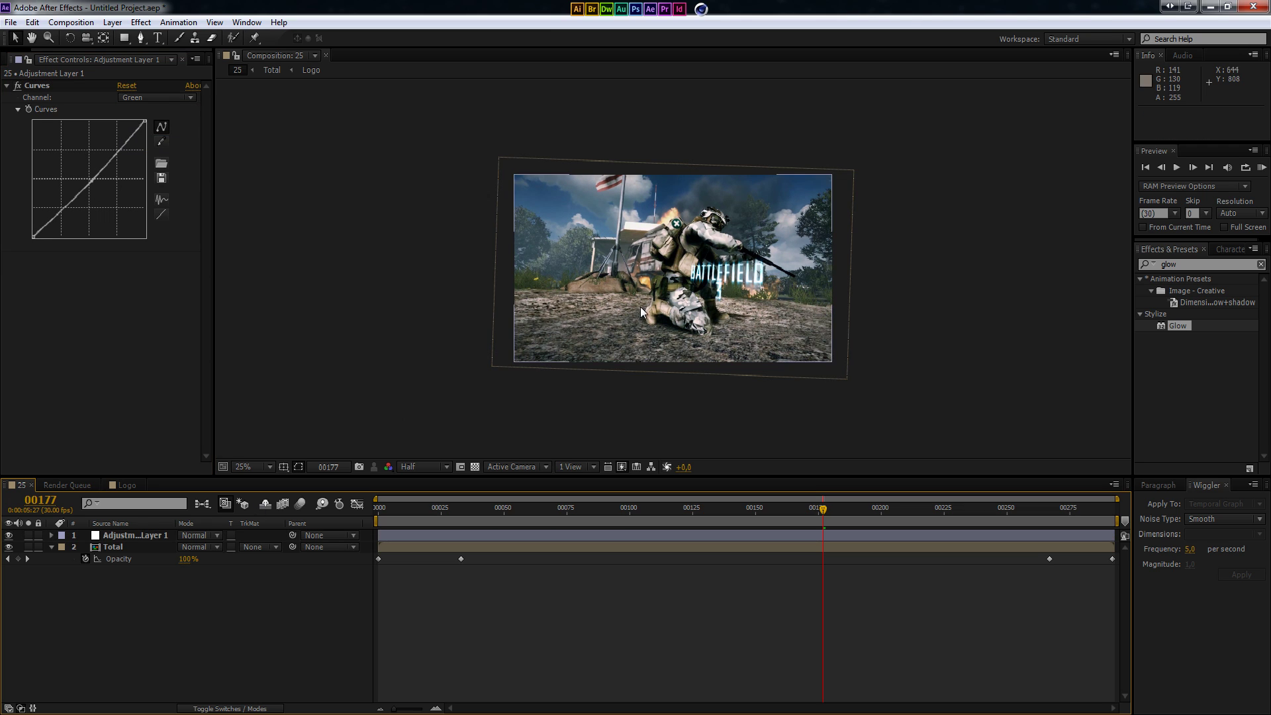
- Compare the footage with and without the adjustment layer's grade, and scrub ahead to frame 199
{"action": "scroll", "coordinate": [651, 297], "scroll_direction": "up", "scroll_amount": 1}
{"action": "left_click", "coordinate": [7, 536]}
{"action": "left_click", "coordinate": [8, 536]}
{"action": "left_click", "coordinate": [8, 536]}
{"action": "left_click", "coordinate": [8, 536]}
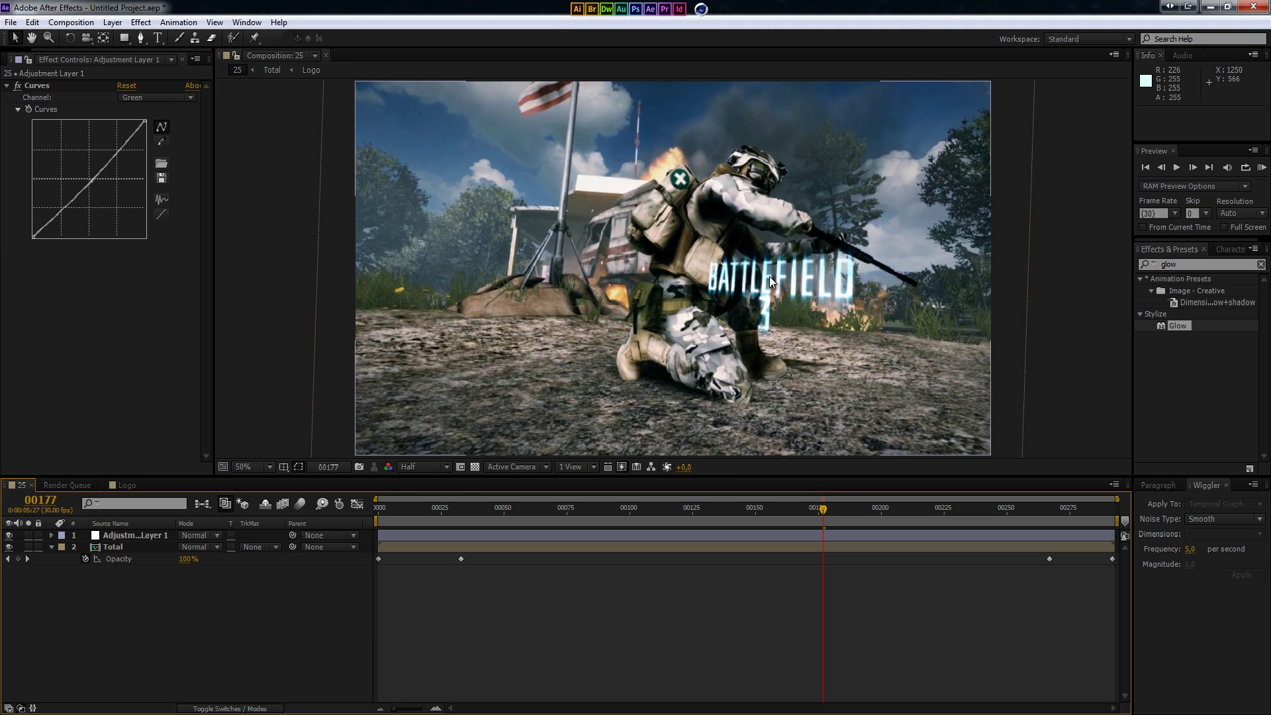
{"action": "left_click_drag", "start_coordinate": [520, 513], "coordinate": [878, 505]}
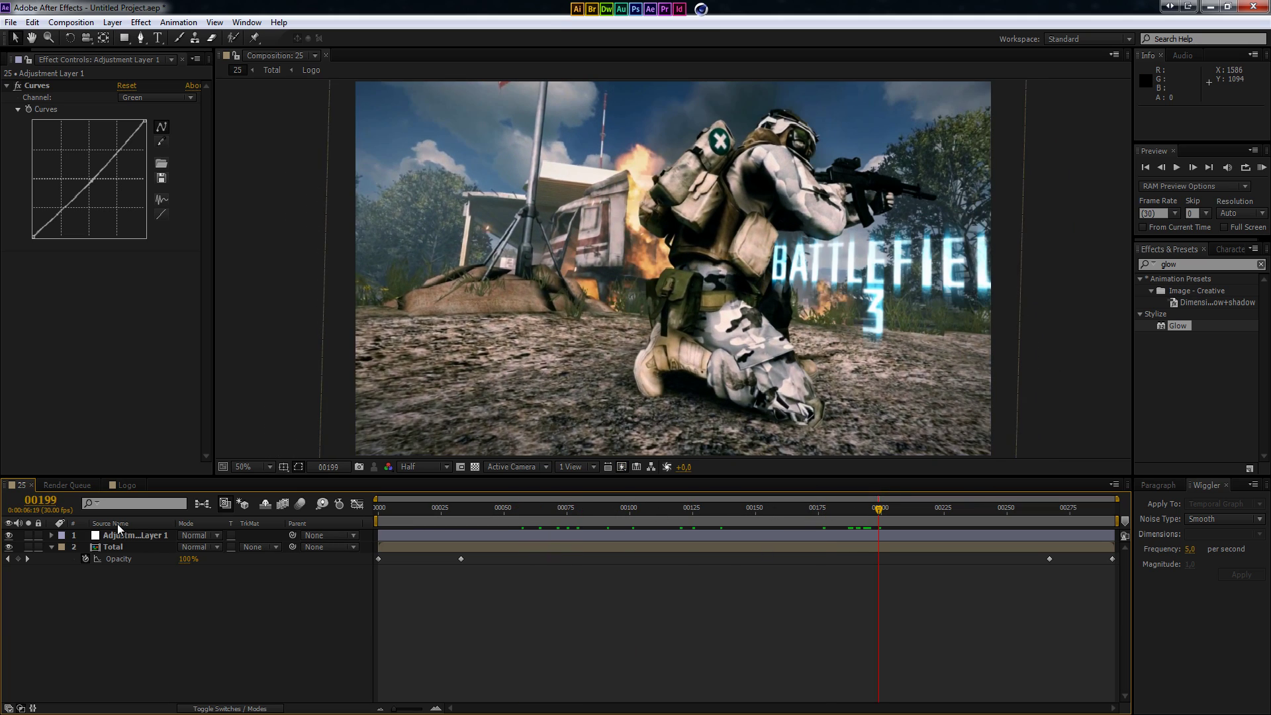
- Open the Total composition and enable motion blur for the Logo layer and the composition
{"action": "double_click", "coordinate": [104, 546]}
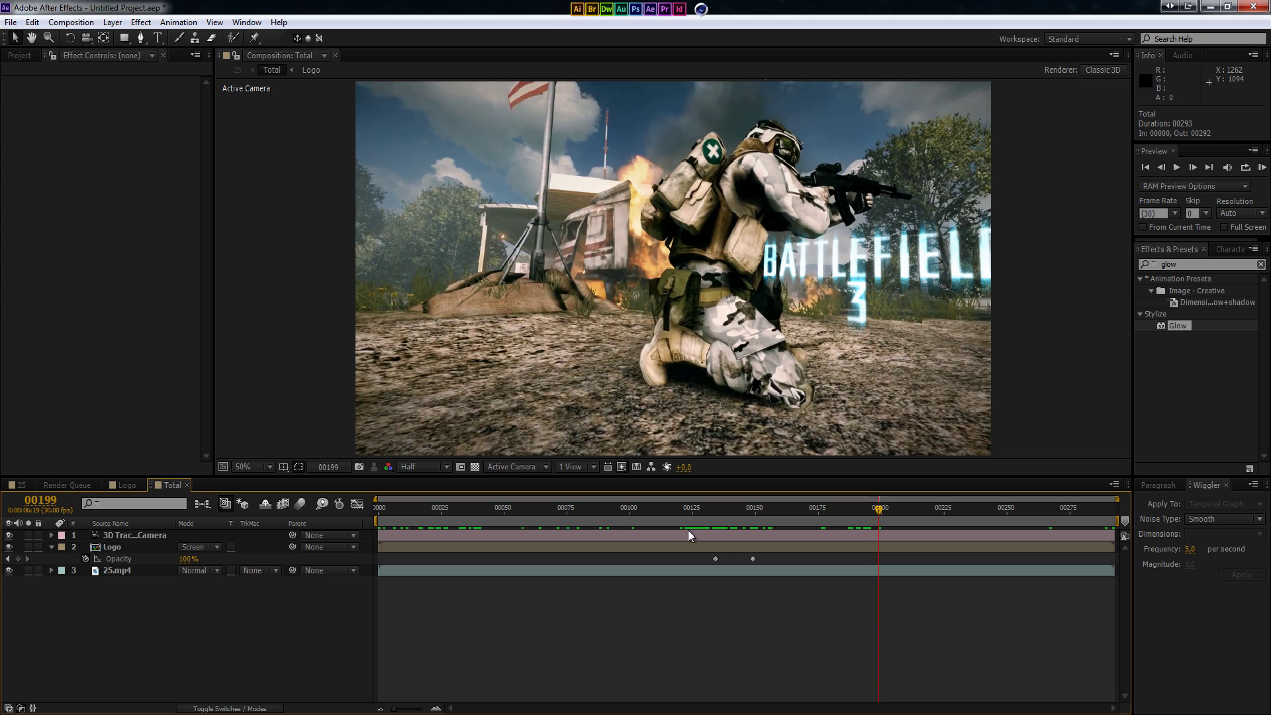
{"action": "left_click", "coordinate": [123, 544]}
{"action": "left_click", "coordinate": [230, 709]}
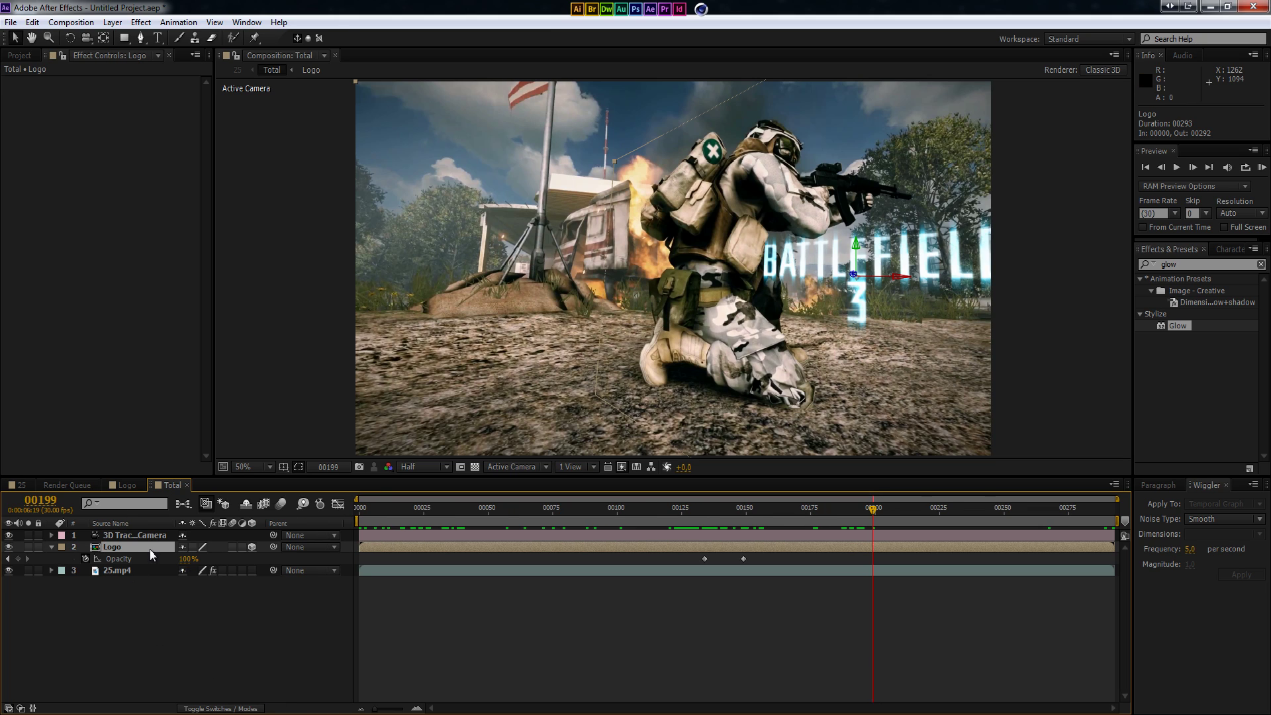
{"action": "left_click", "coordinate": [280, 503]}
- Examine the logo's motion blur at 200% magnification and Full resolution, switching the blur off and on to compare
{"action": "scroll", "coordinate": [808, 296], "scroll_direction": "up", "scroll_amount": 2}
{"action": "left_click_drag", "start_coordinate": [808, 296], "coordinate": [524, 296]}
{"action": "left_click", "coordinate": [405, 468]}
{"action": "left_click", "coordinate": [414, 503]}
{"action": "key", "text": "period"}
{"action": "key", "text": "space"}
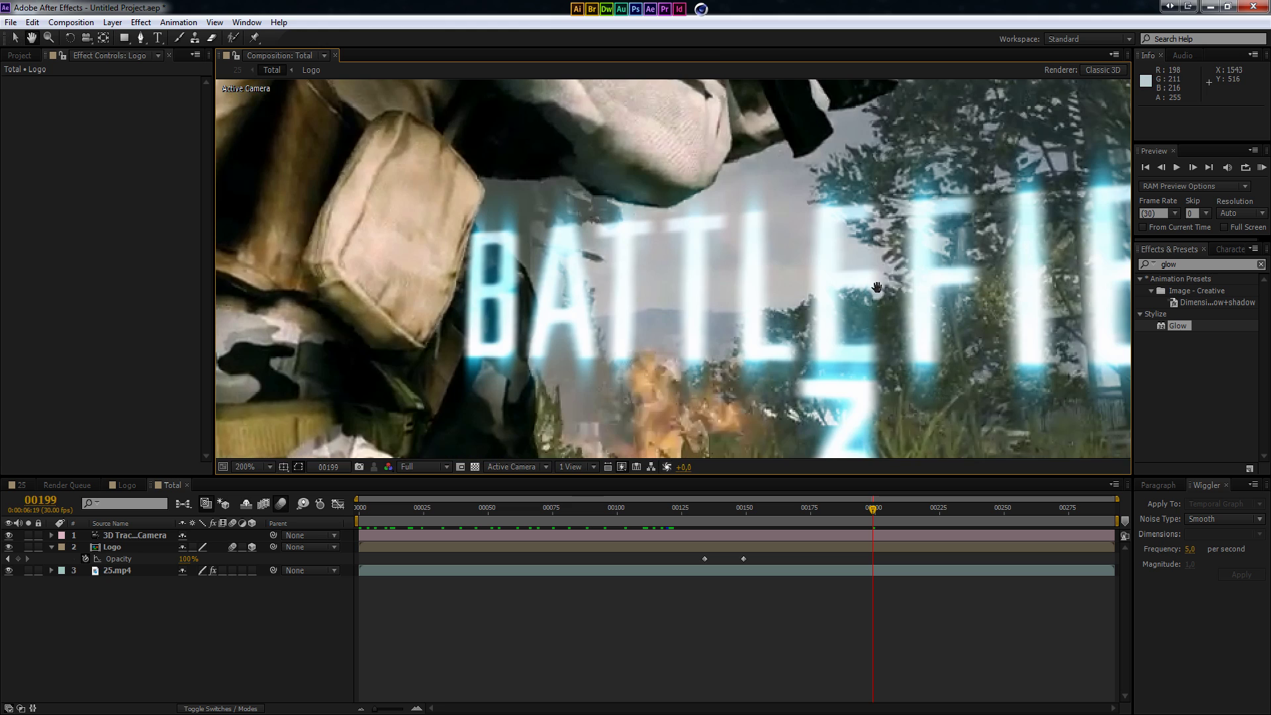
{"action": "left_click_drag", "start_coordinate": [875, 286], "coordinate": [675, 287]}
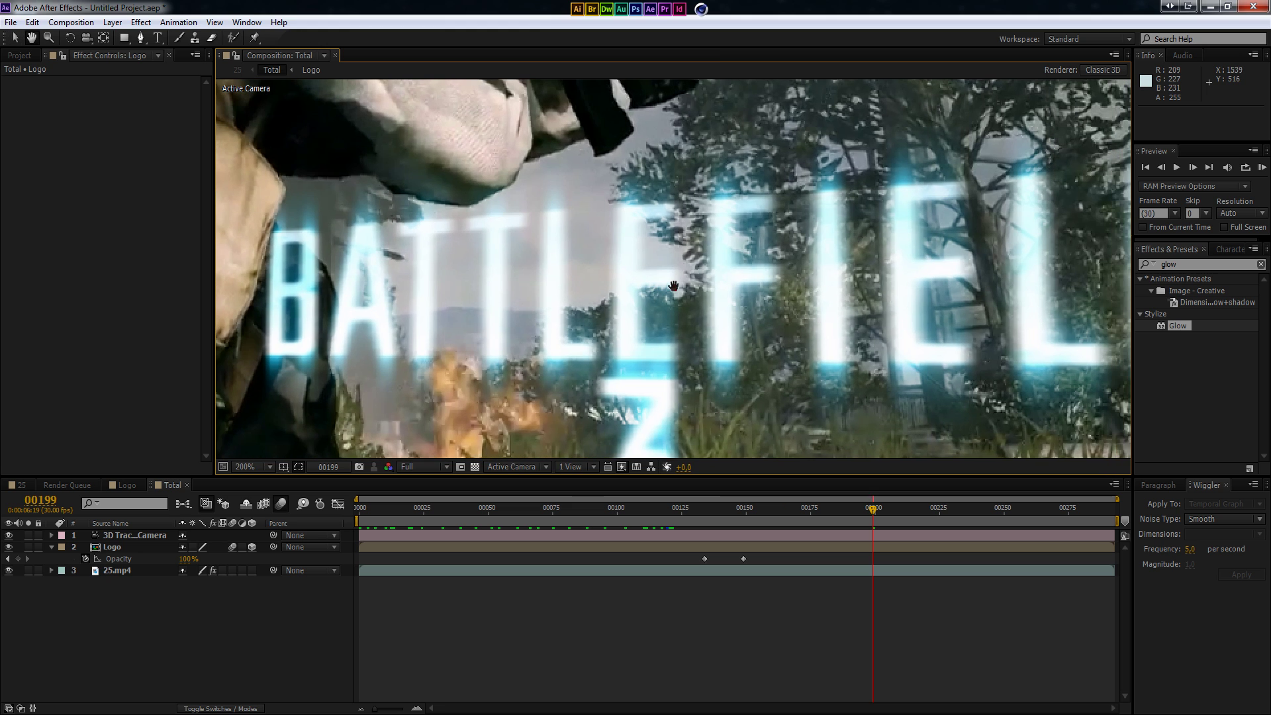
{"action": "left_click", "coordinate": [280, 505]}
{"action": "left_click", "coordinate": [281, 505]}
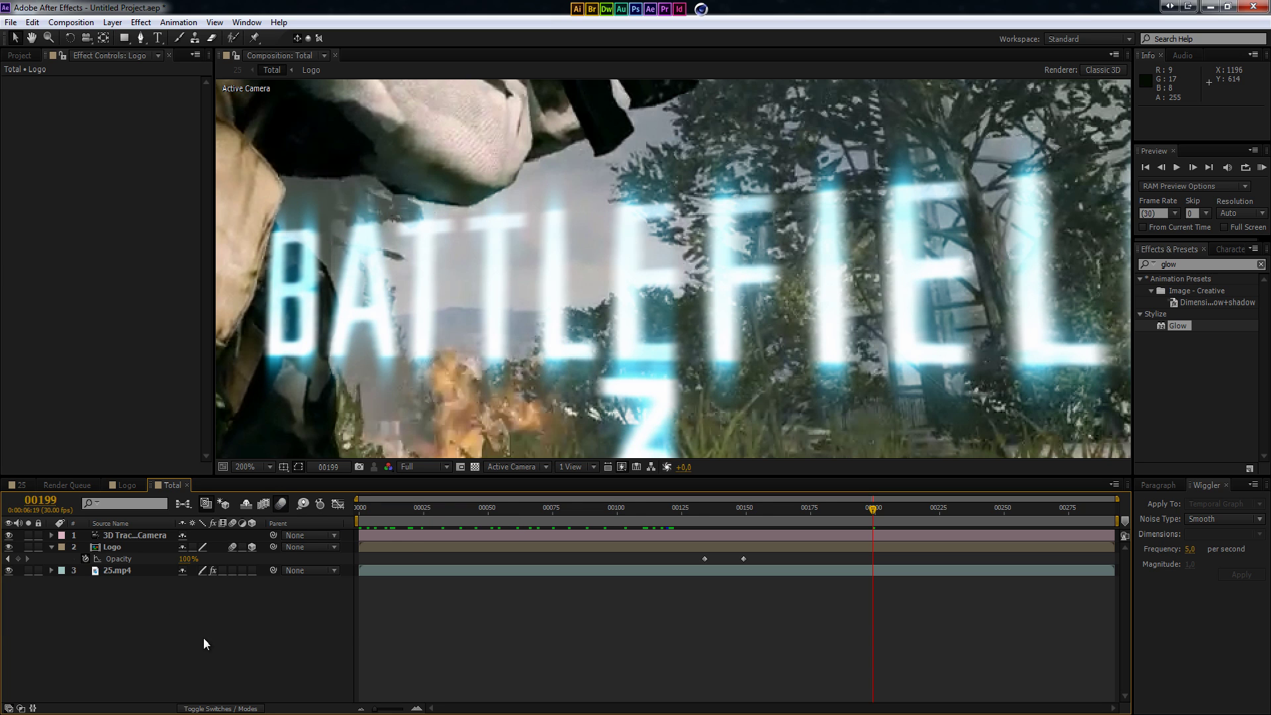
- Check the shot with the motion-blurred logo in composition 25 around frame 180
{"action": "left_click", "coordinate": [19, 486]}
{"action": "left_click", "coordinate": [831, 508]}
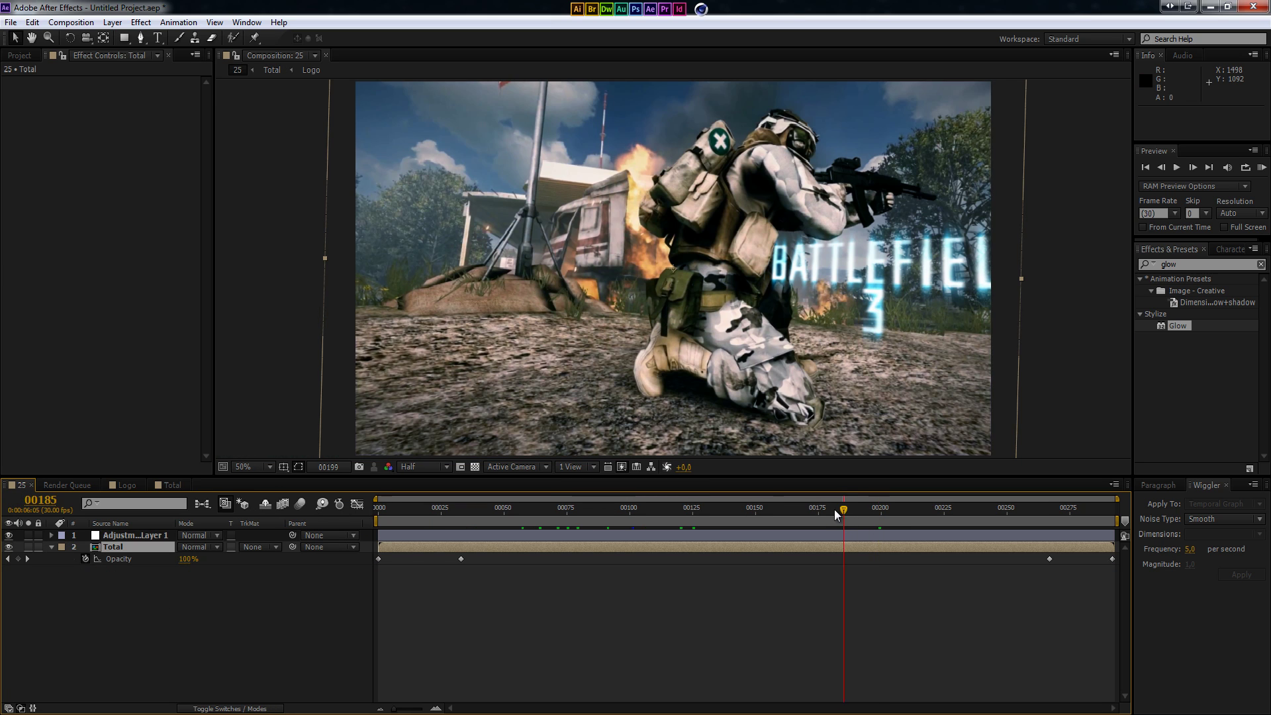
{"action": "key", "text": "comma"}
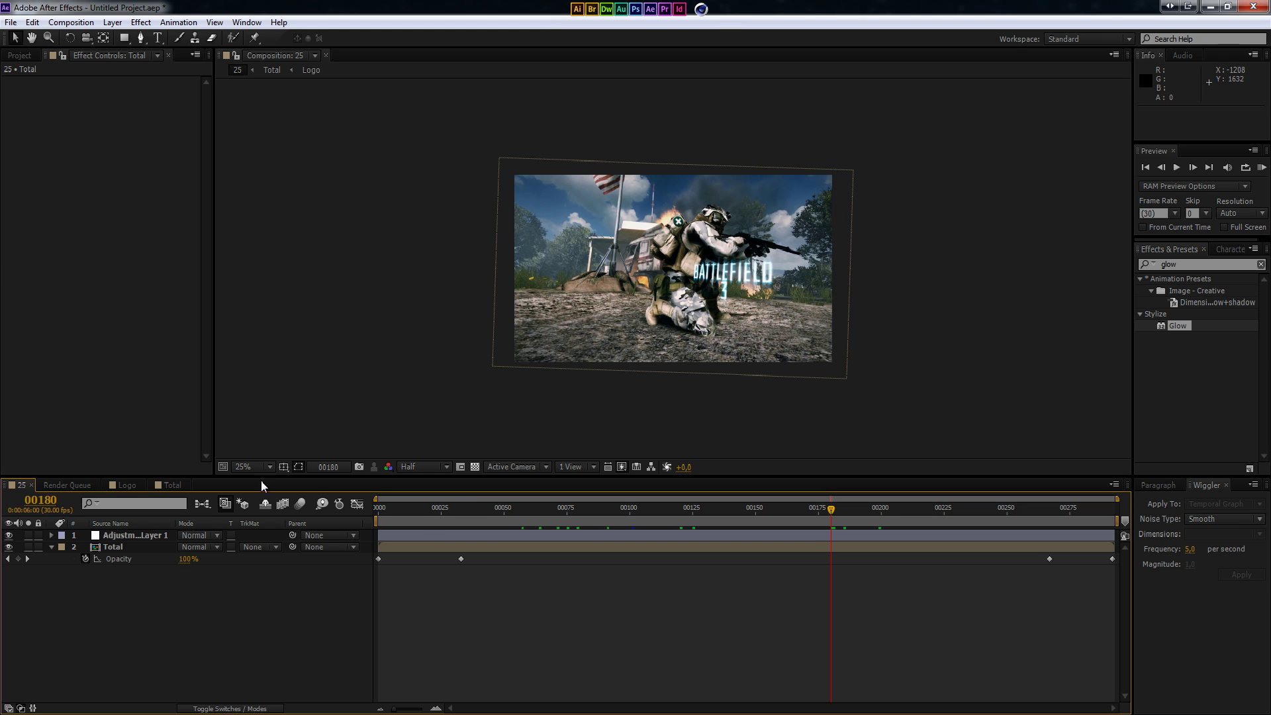
- Return to the Total composition, fit the frame to the view and set the preview resolution to Half
{"action": "left_click", "coordinate": [126, 485]}
{"action": "left_click", "coordinate": [89, 487]}
{"action": "left_click", "coordinate": [171, 485]}
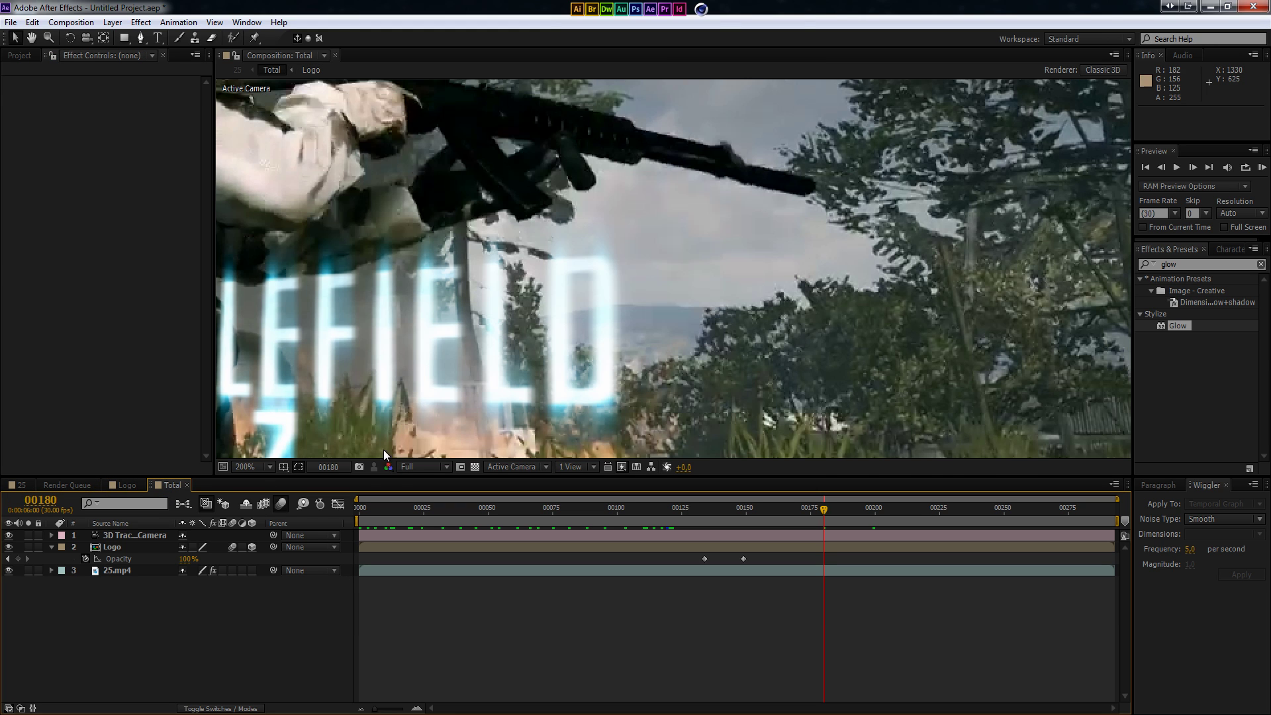
{"action": "left_click", "coordinate": [261, 468]}
{"action": "left_click", "coordinate": [288, 232]}
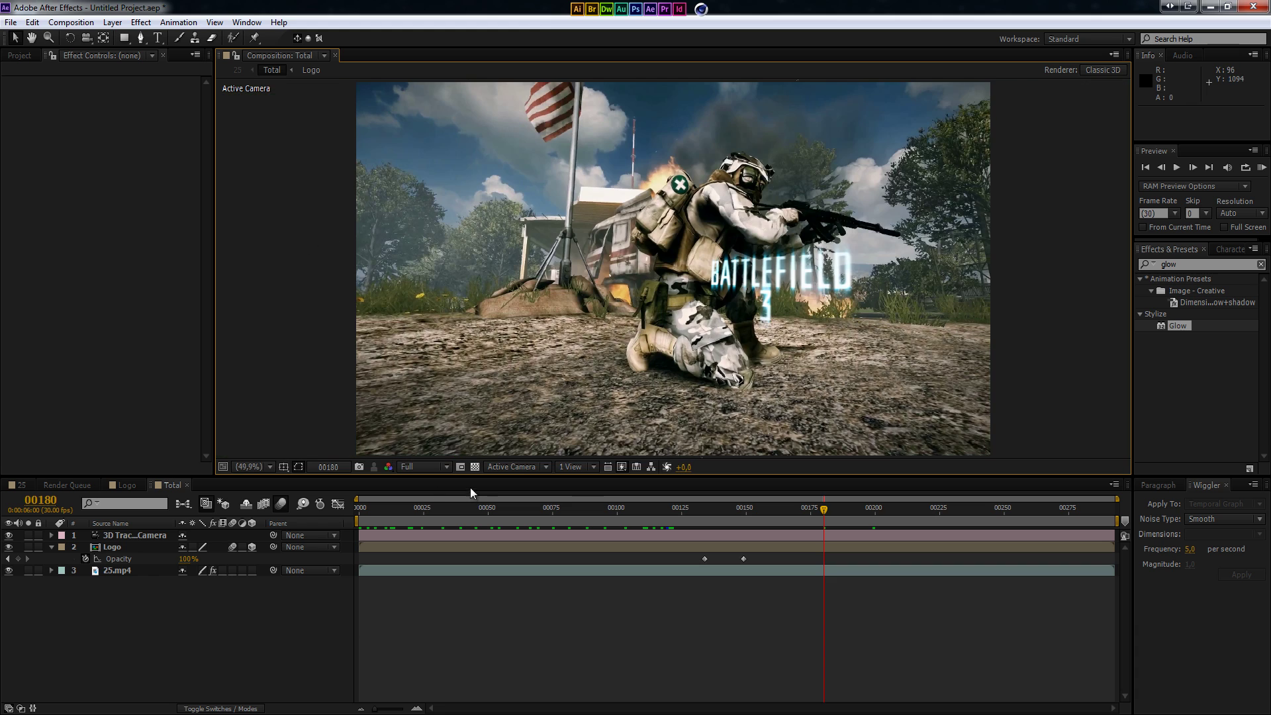
{"action": "left_click", "coordinate": [427, 467]}
{"action": "left_click", "coordinate": [431, 514]}
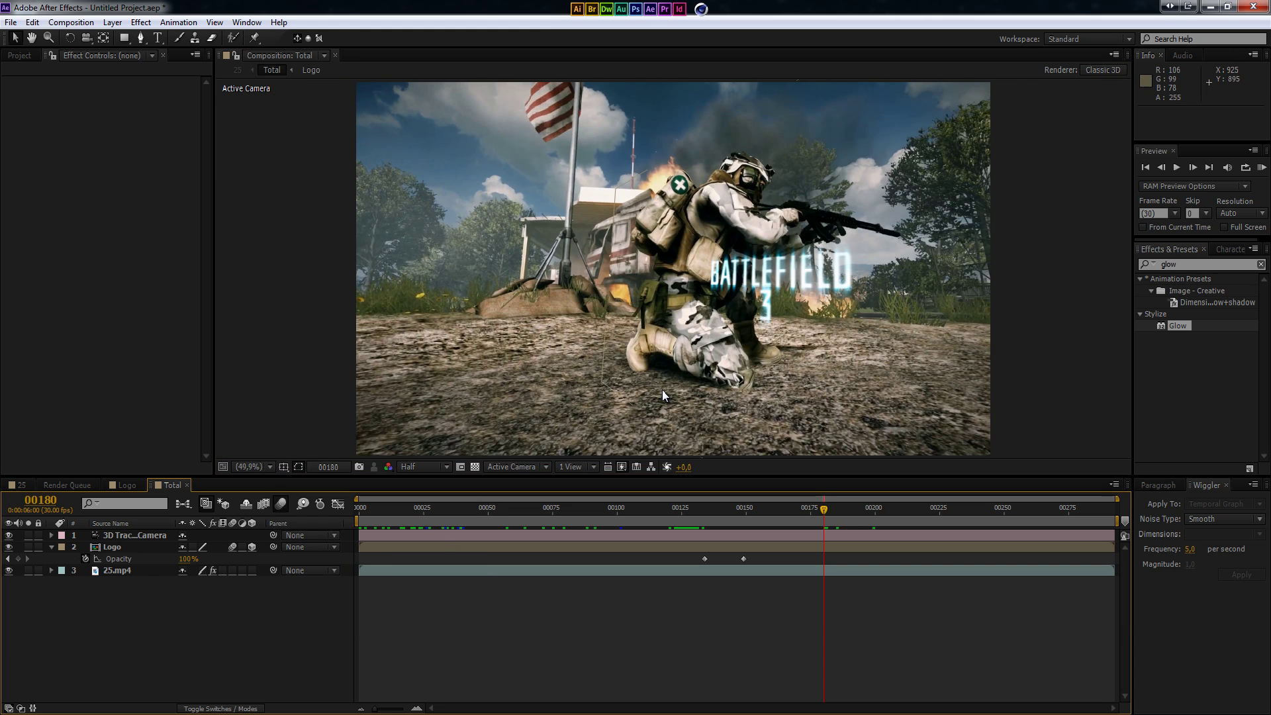
- Show the 3D Camera Tracker points on 25.mp4 and create a solid and camera from ground points beside the soldier
{"action": "left_click", "coordinate": [117, 569]}
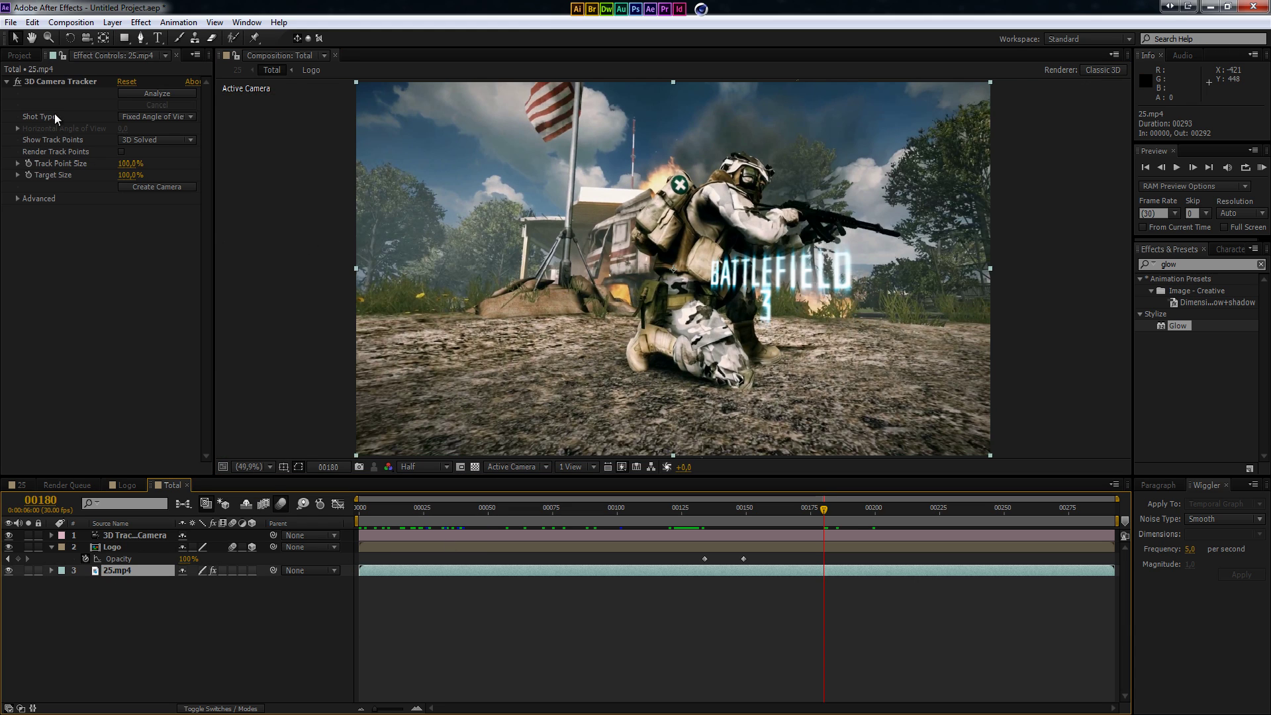
{"action": "left_click", "coordinate": [59, 81]}
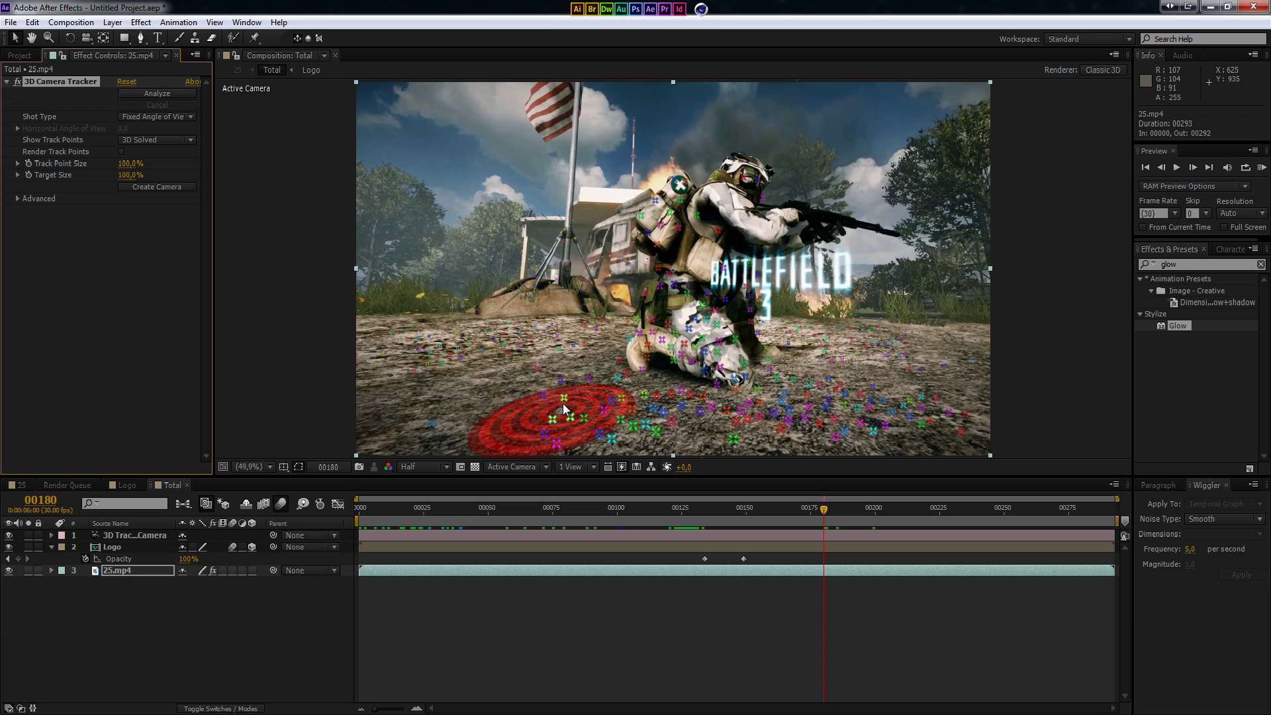
{"action": "right_click", "coordinate": [564, 407]}
{"action": "left_click", "coordinate": [620, 427]}
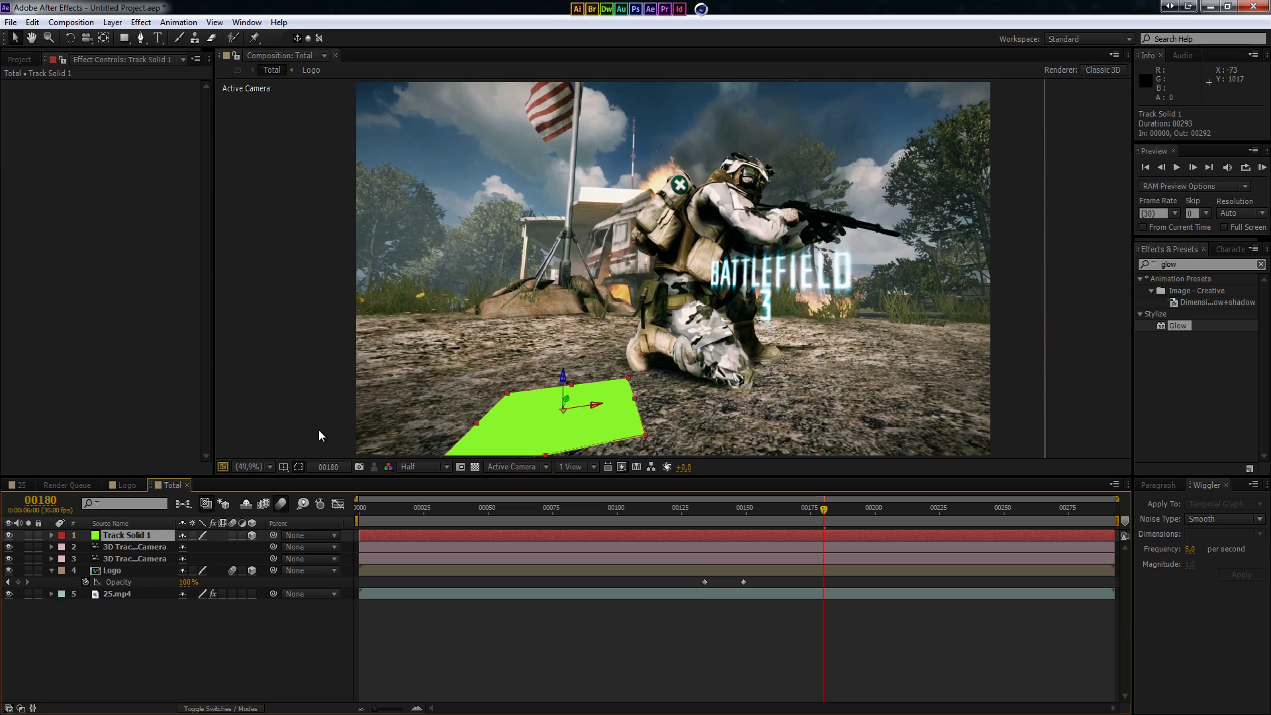
- Change Track Solid 1's color to near-black in its solid settings
{"action": "left_click", "coordinate": [113, 23]}
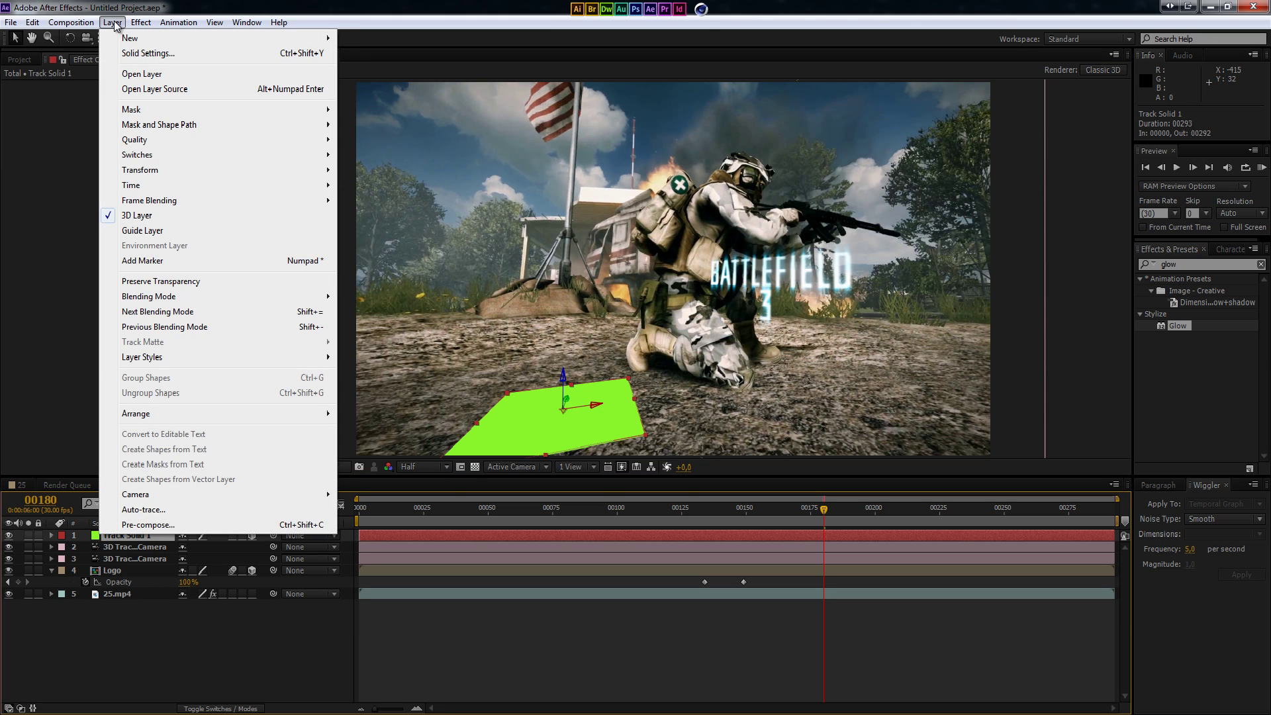
{"action": "left_click", "coordinate": [135, 48]}
{"action": "left_click", "coordinate": [301, 353]}
{"action": "left_click", "coordinate": [581, 369]}
{"action": "left_click", "coordinate": [478, 436]}
{"action": "left_click", "coordinate": [767, 281]}
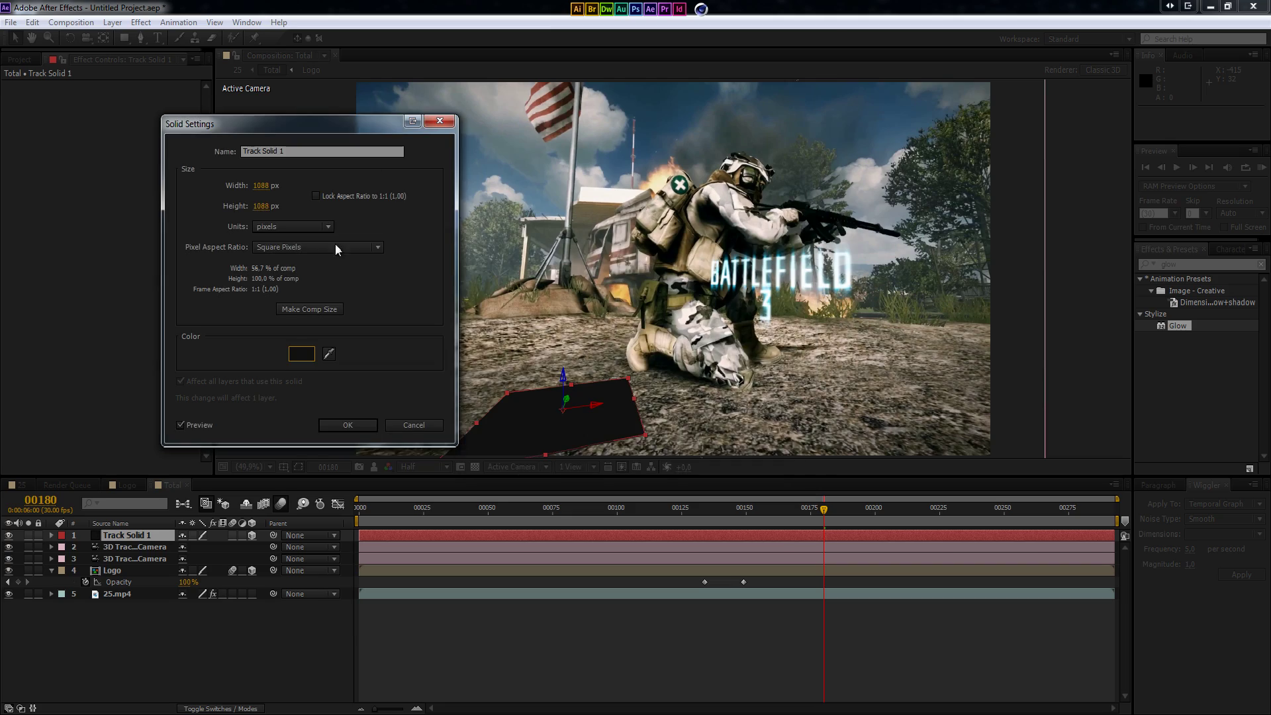
{"action": "left_click", "coordinate": [349, 424]}
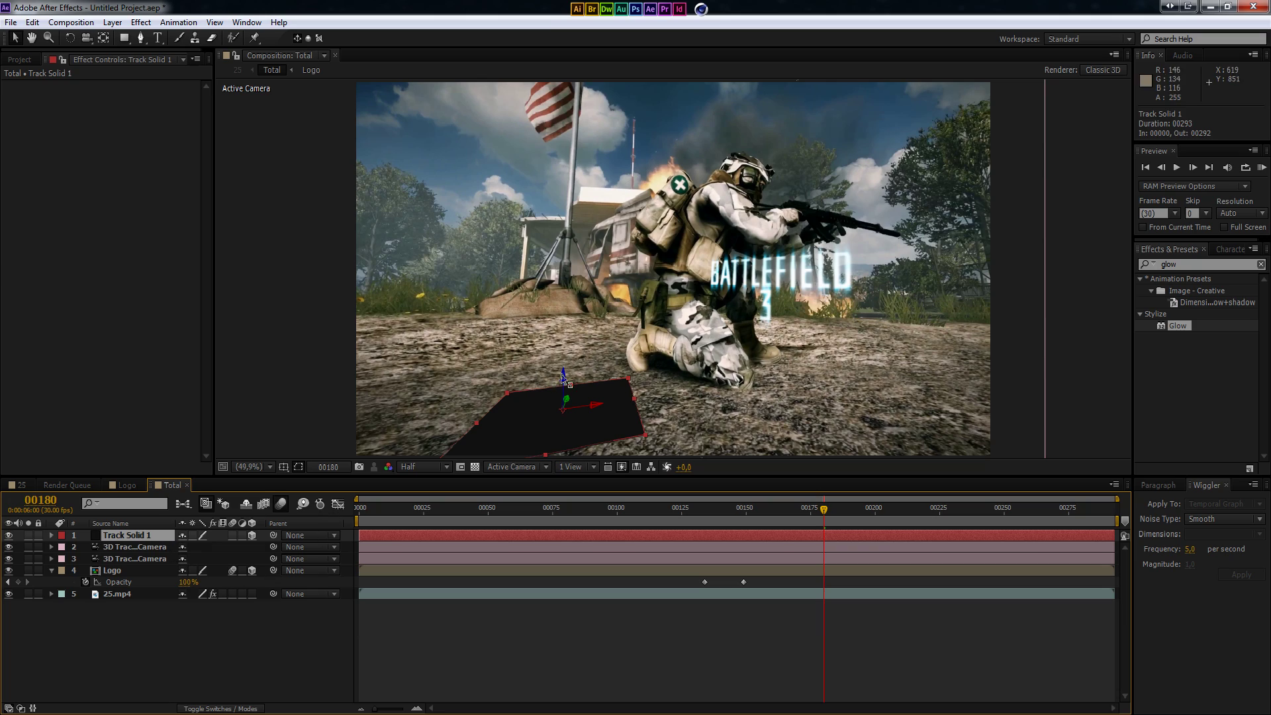
- Duplicate the black track solid and raise one copy above the ground along its Z axis
{"action": "left_click_drag", "start_coordinate": [566, 382], "coordinate": [564, 323]}
{"action": "key", "text": "ctrl+d"}
{"action": "left_click_drag", "start_coordinate": [530, 142], "coordinate": [543, 200]}
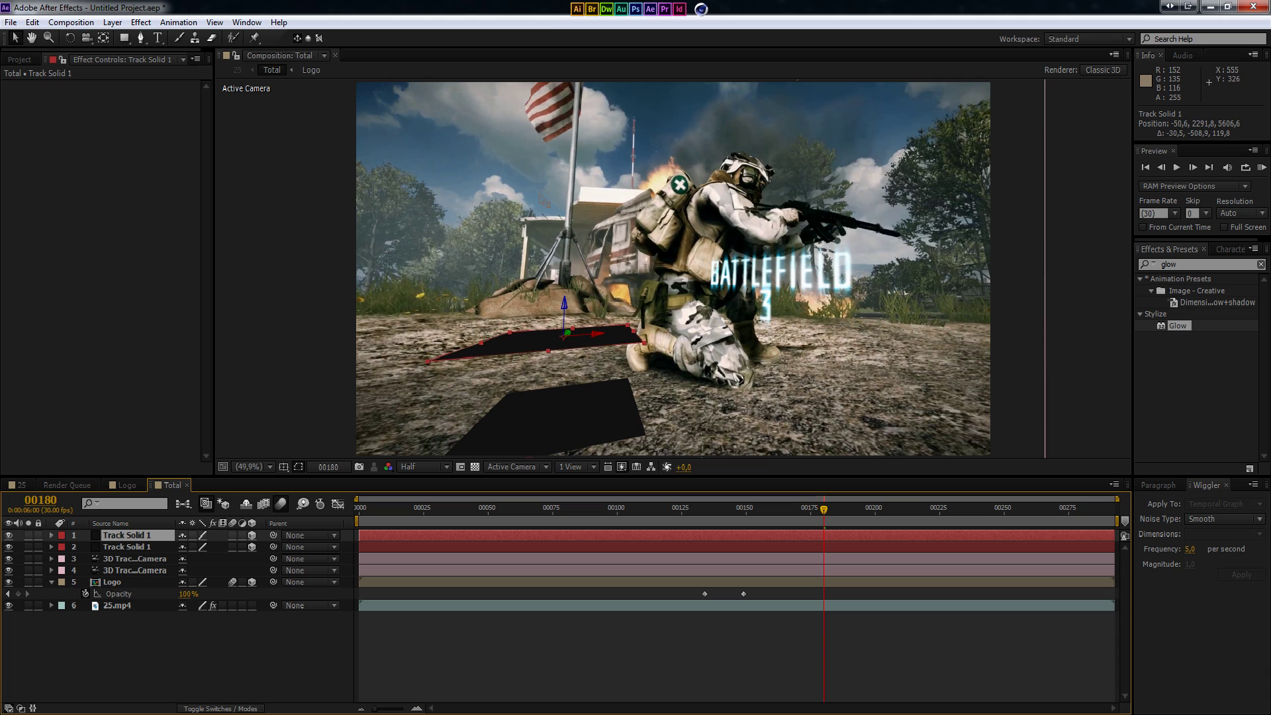
{"action": "left_click", "coordinate": [302, 661]}
- Apply Fast Blur with a blurriness of 253 to the ground-level track solid
{"action": "left_click", "coordinate": [595, 423]}
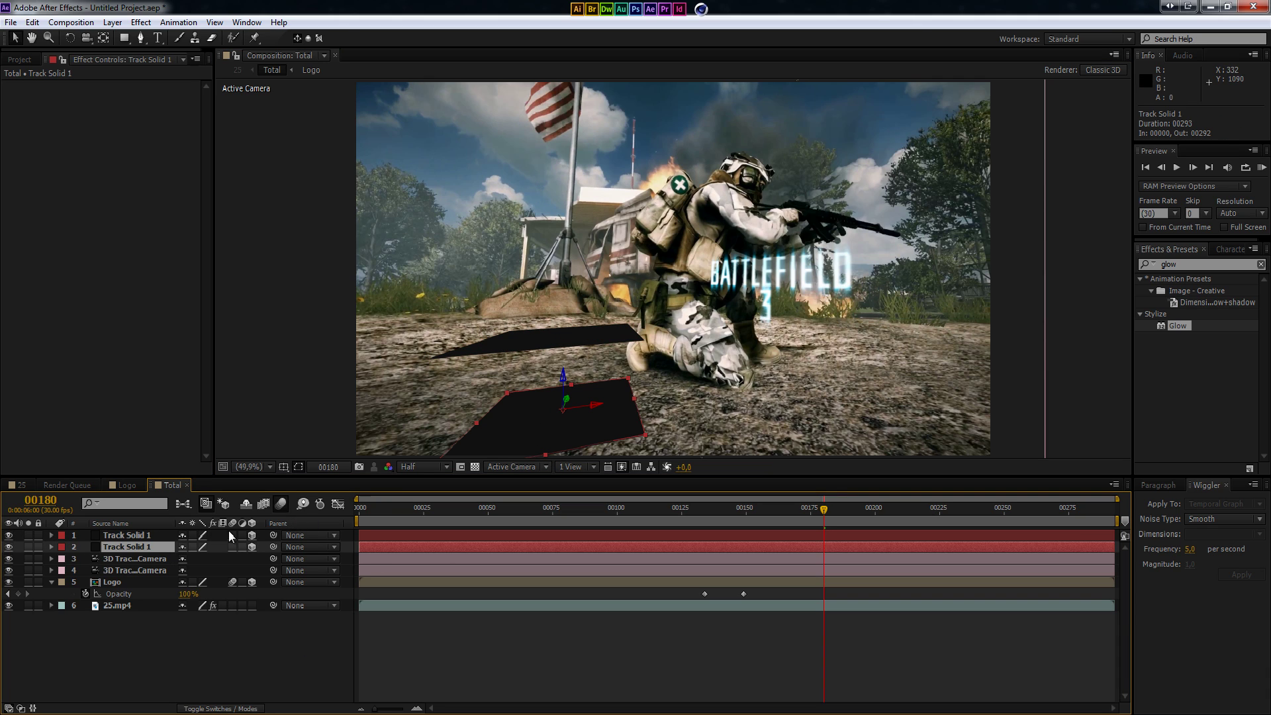
{"action": "left_click", "coordinate": [144, 25]}
{"action": "mouse_move", "coordinate": [220, 120]}
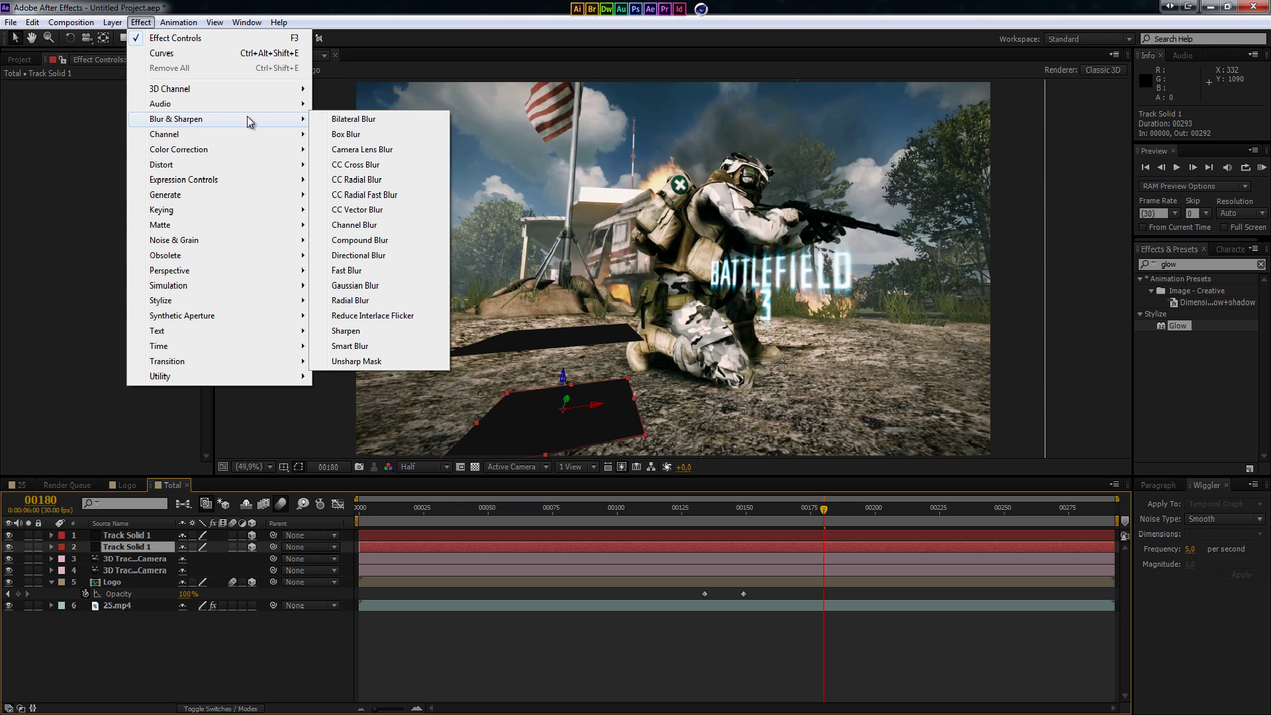
{"action": "left_click", "coordinate": [362, 277]}
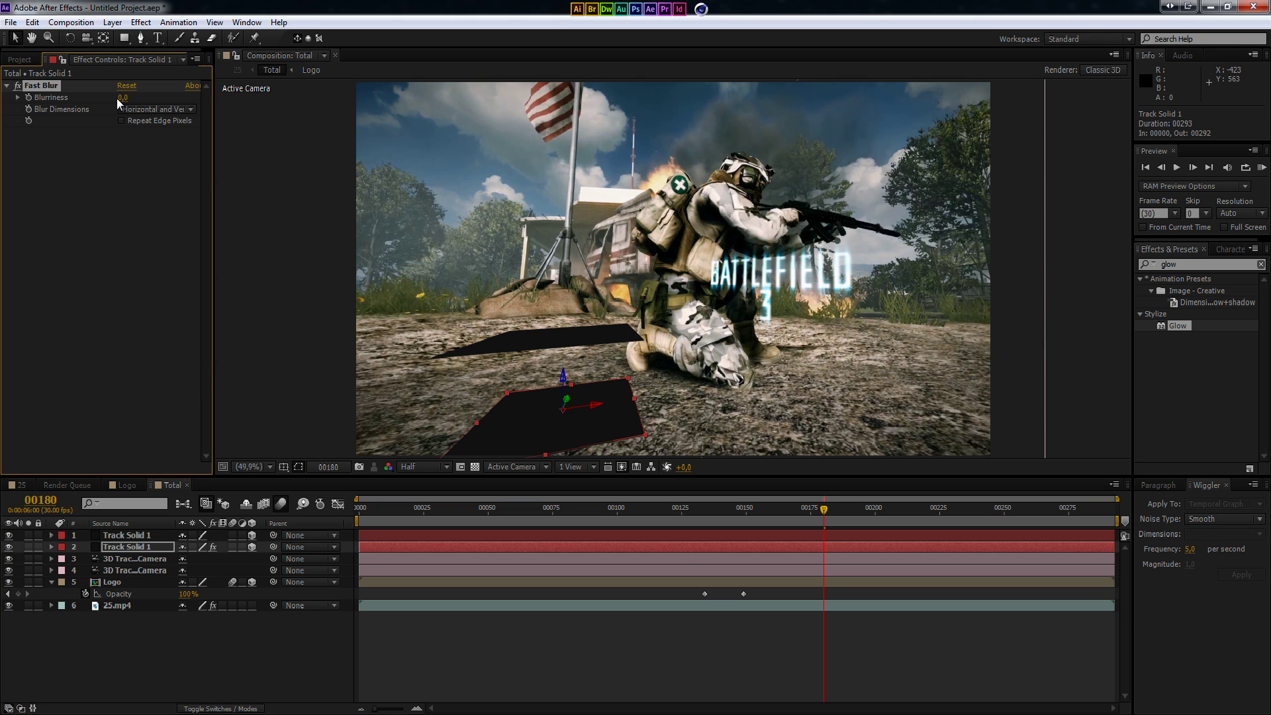
{"action": "left_click_drag", "start_coordinate": [175, 105], "coordinate": [292, 117]}
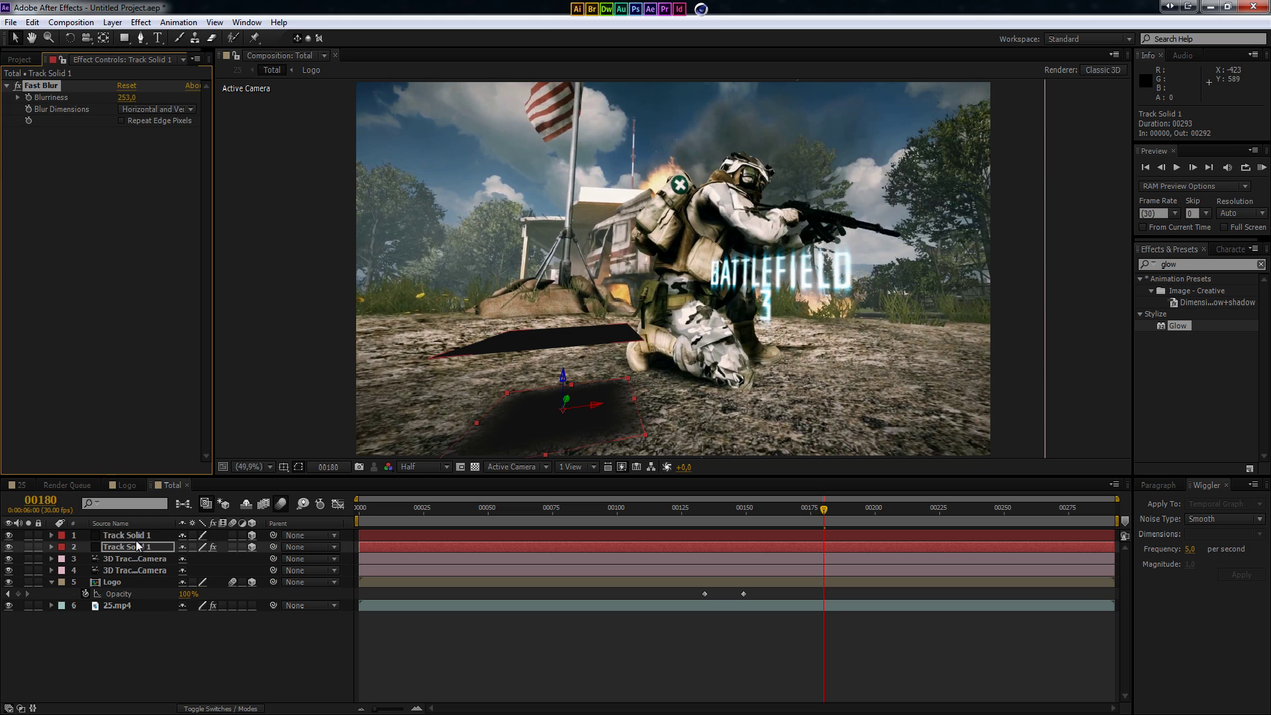
- Set the blurred ground solid's opacity to 77% and scrub between frames 121 and 197 to check the shadow
{"action": "key", "text": "Return"}
{"action": "key", "text": "t"}
{"action": "left_click_drag", "start_coordinate": [188, 559], "coordinate": [170, 570]}
{"action": "left_click", "coordinate": [355, 630]}
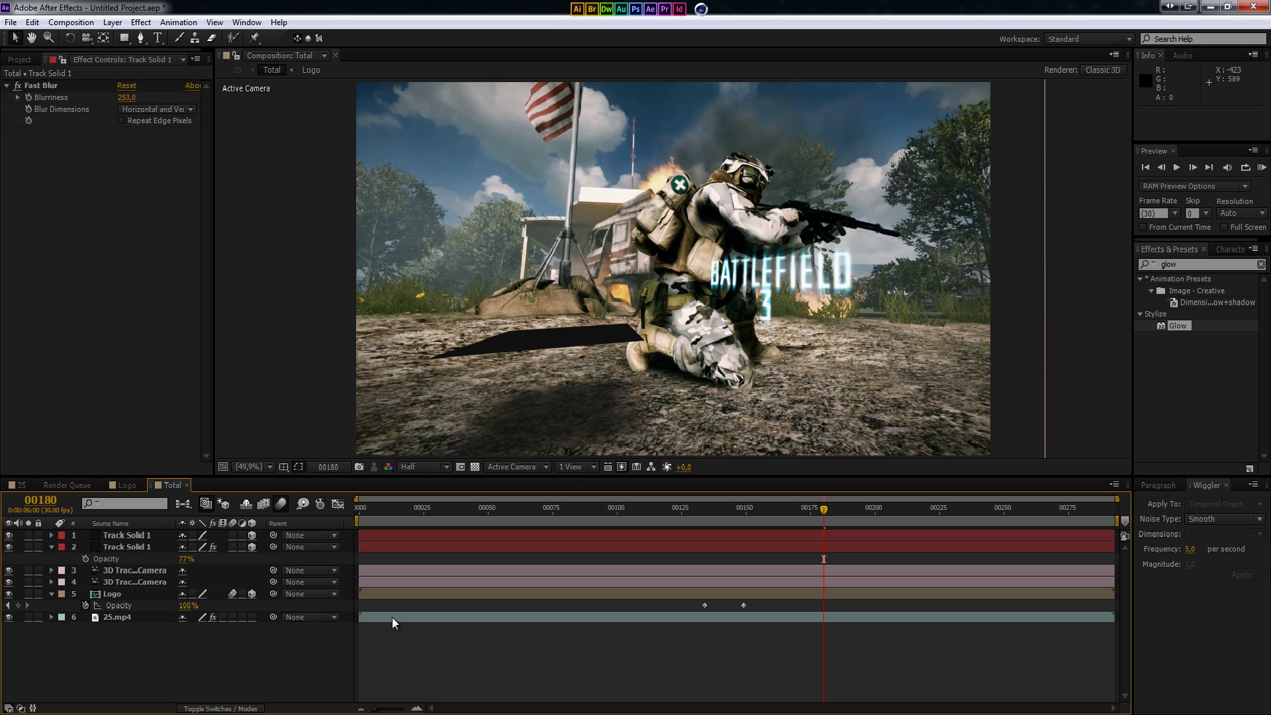
{"action": "left_click_drag", "start_coordinate": [754, 508], "coordinate": [671, 509]}
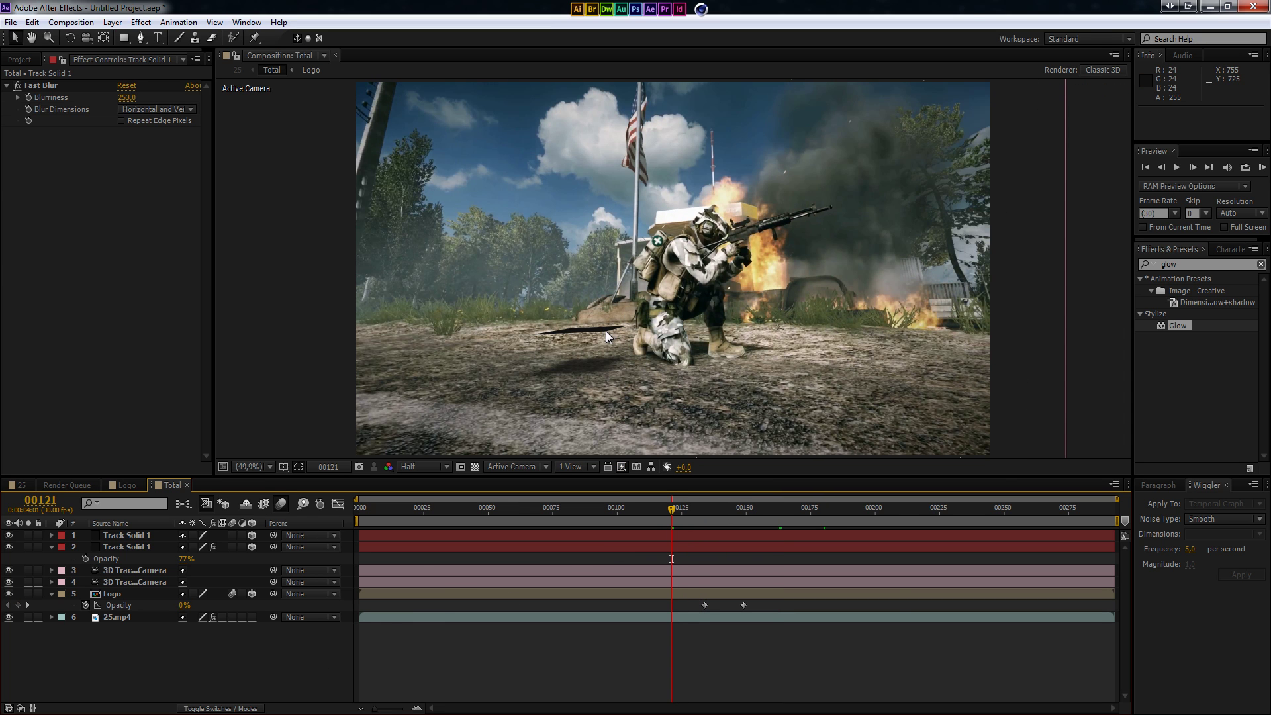
{"action": "left_click_drag", "start_coordinate": [737, 514], "coordinate": [867, 514]}
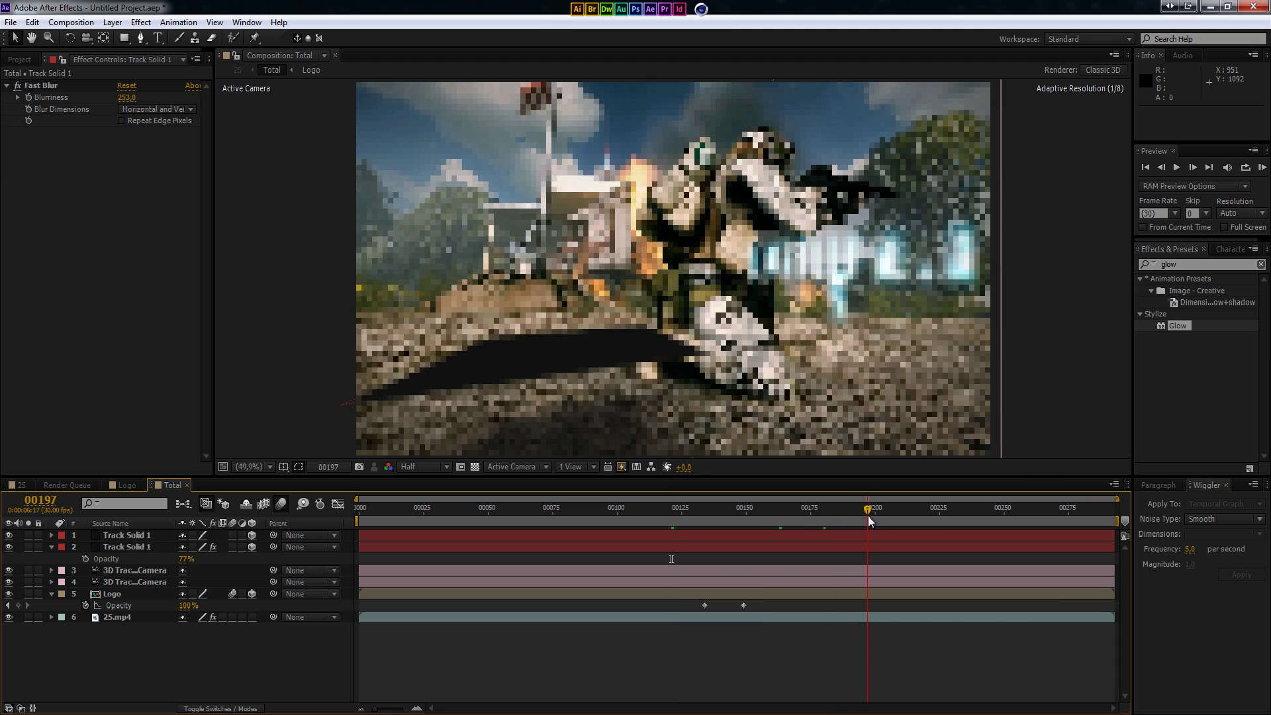
- Delete the raised solid and its blurred shadow solid, and go to frame 158
{"action": "left_click", "coordinate": [141, 538]}
{"action": "key", "text": "Delete"}
{"action": "left_click", "coordinate": [143, 537]}
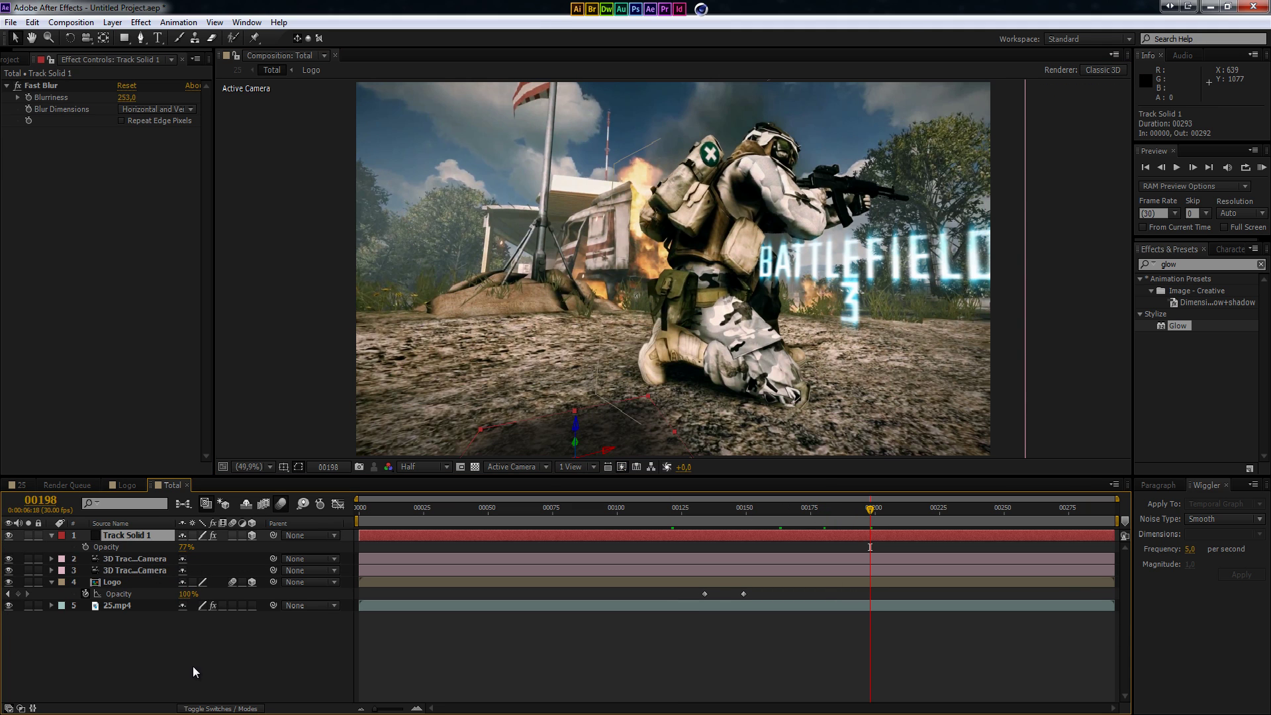
{"action": "key", "text": "Delete"}
{"action": "left_click", "coordinate": [768, 510]}
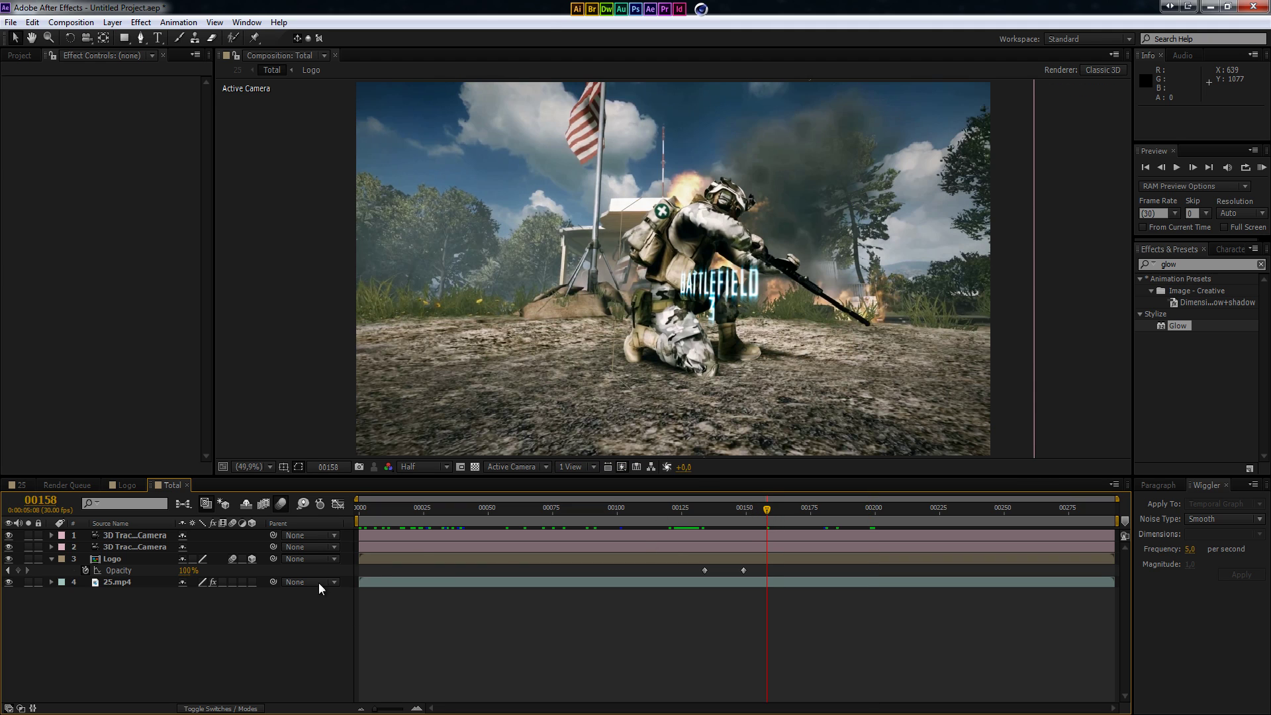